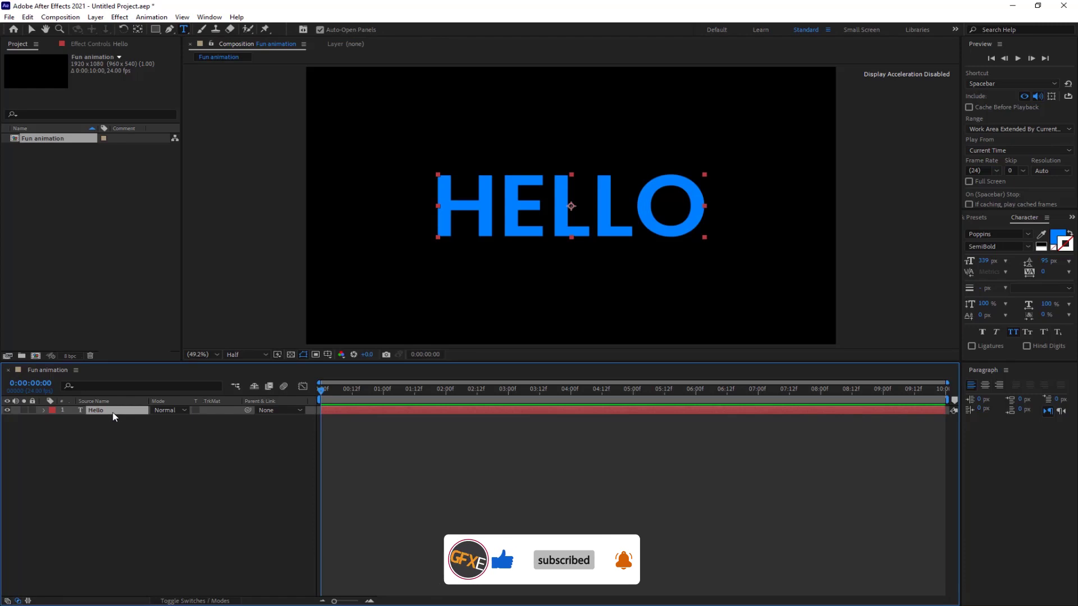
Step: Pre-compose the Hello text layer into a new composition named "Message"
right_click(113, 414)
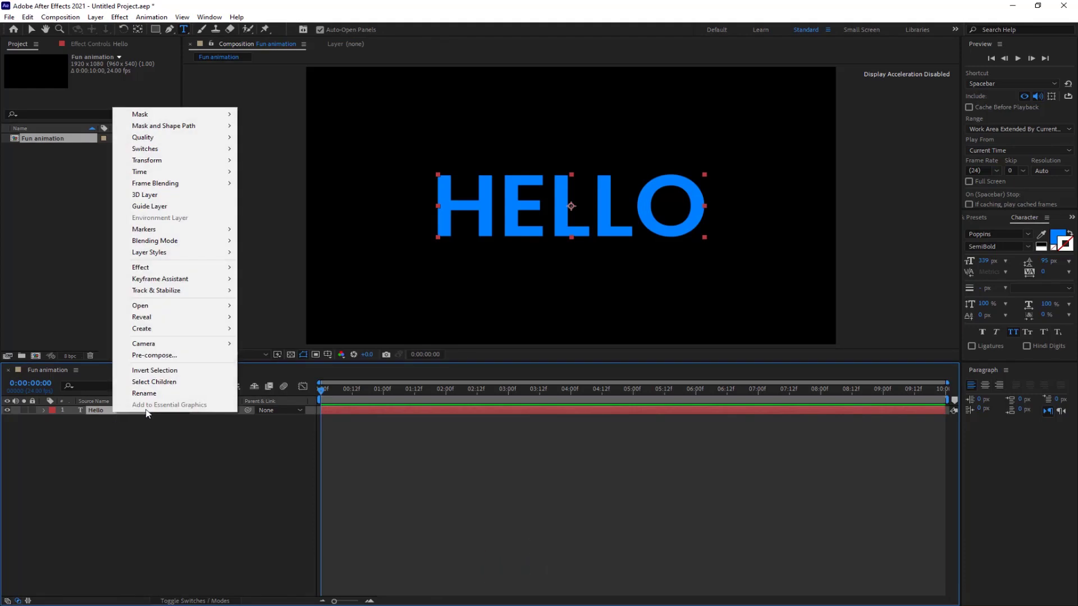
click(161, 360)
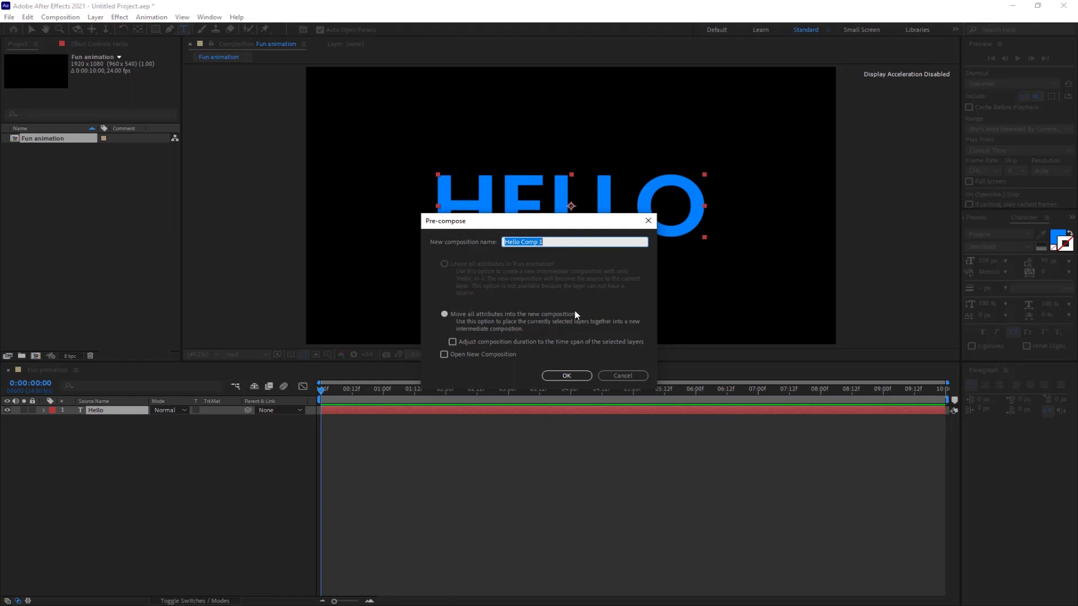
text(Message)
click(567, 375)
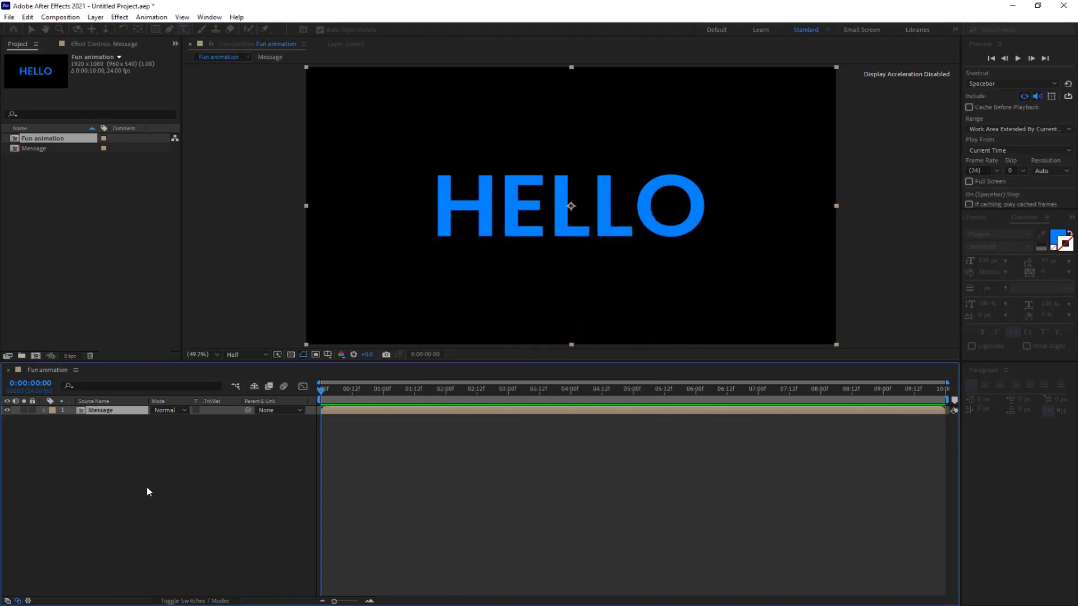
Step: Pre-compose the Message layer as "Message animation" and open that new composition
right_click(108, 420)
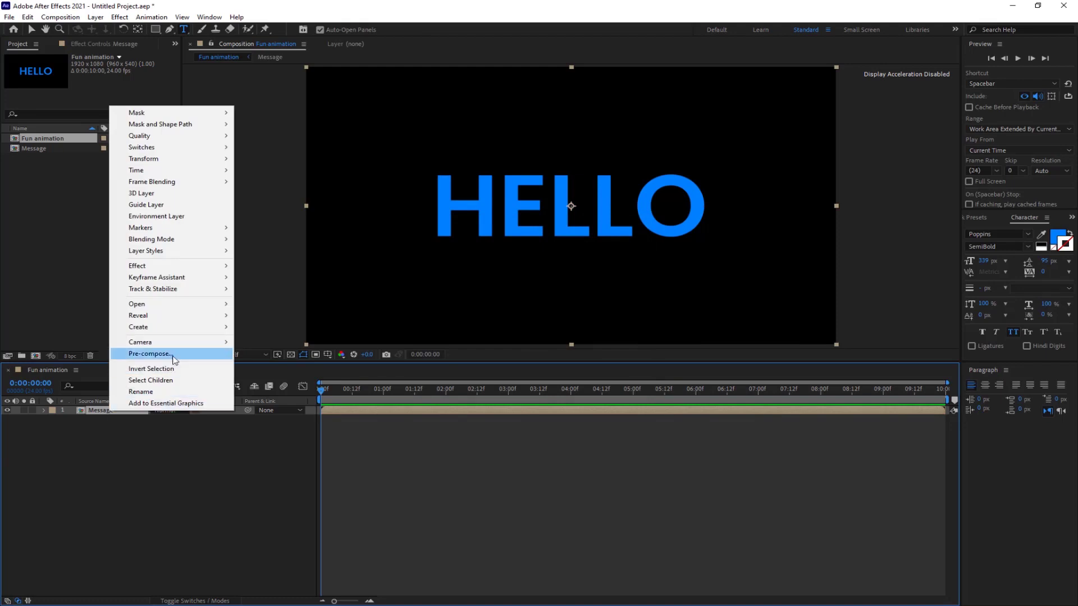
click(148, 354)
text(Message animation)
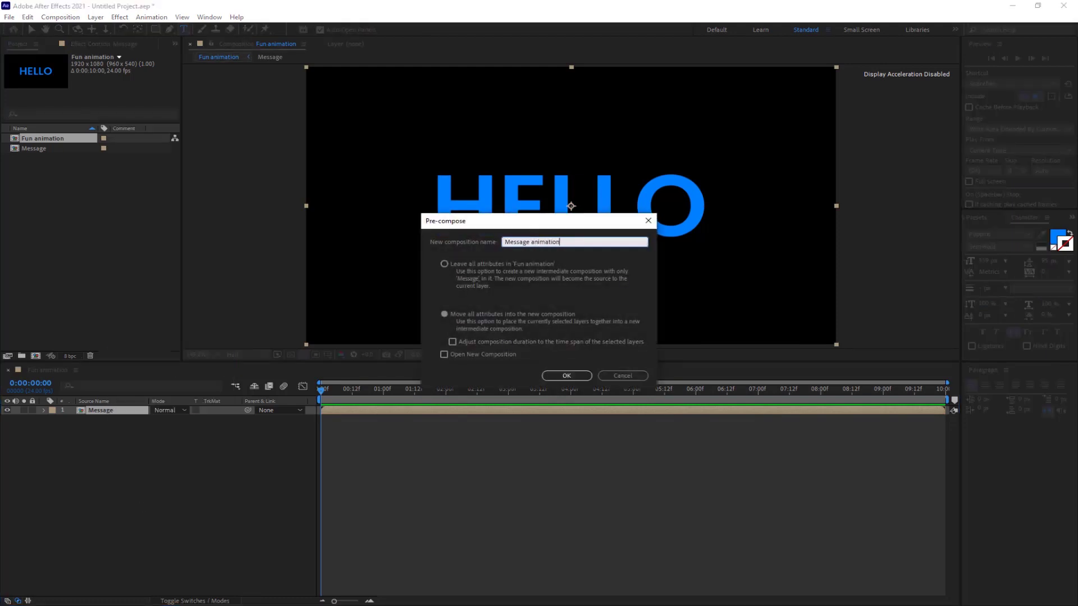
key(Return)
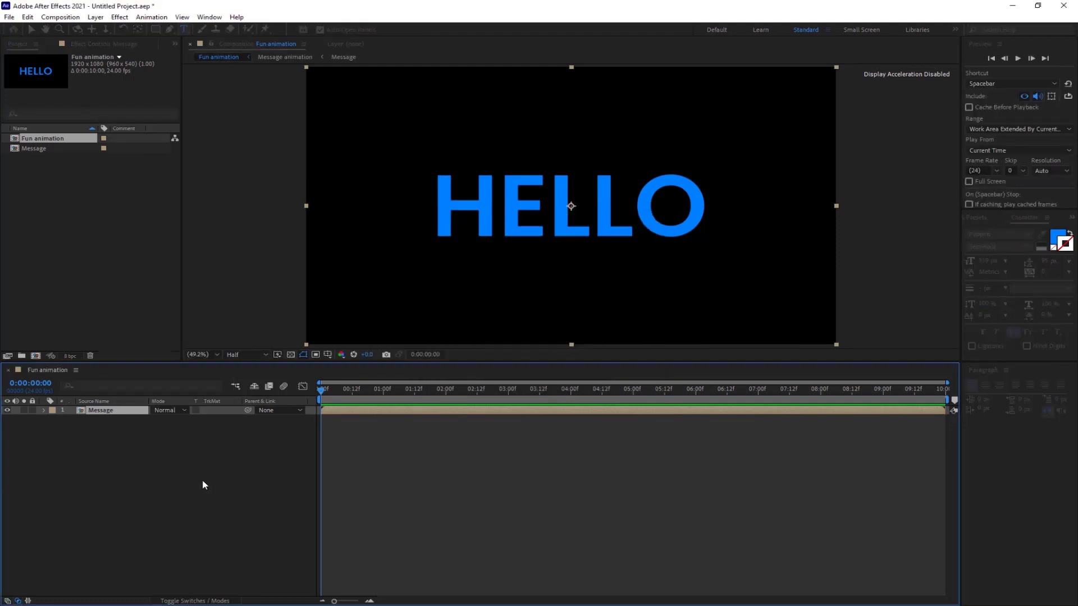
double_click(119, 414)
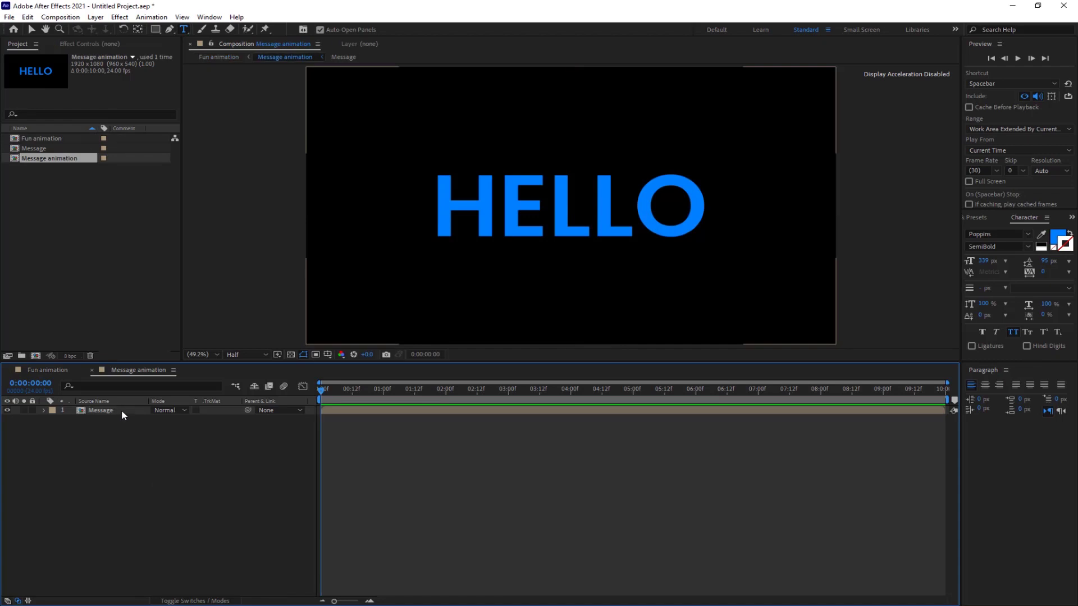
Step: Duplicate the Message layer five times and hide the bottommost layer
click(121, 410)
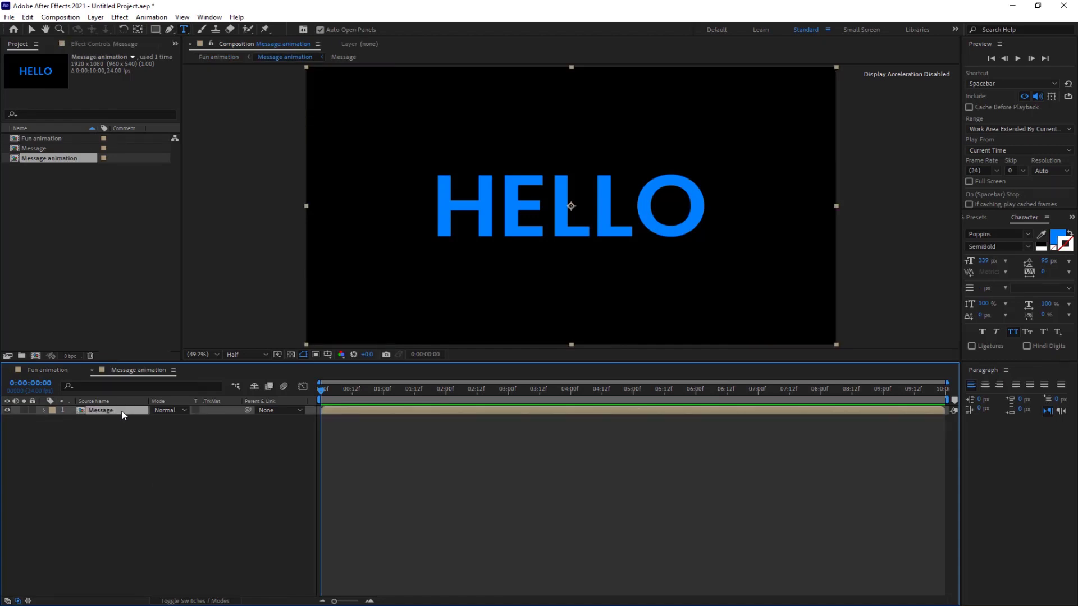
key(v)
key(ctrl+d)
key(ctrl+d)
key(ctrl+d)
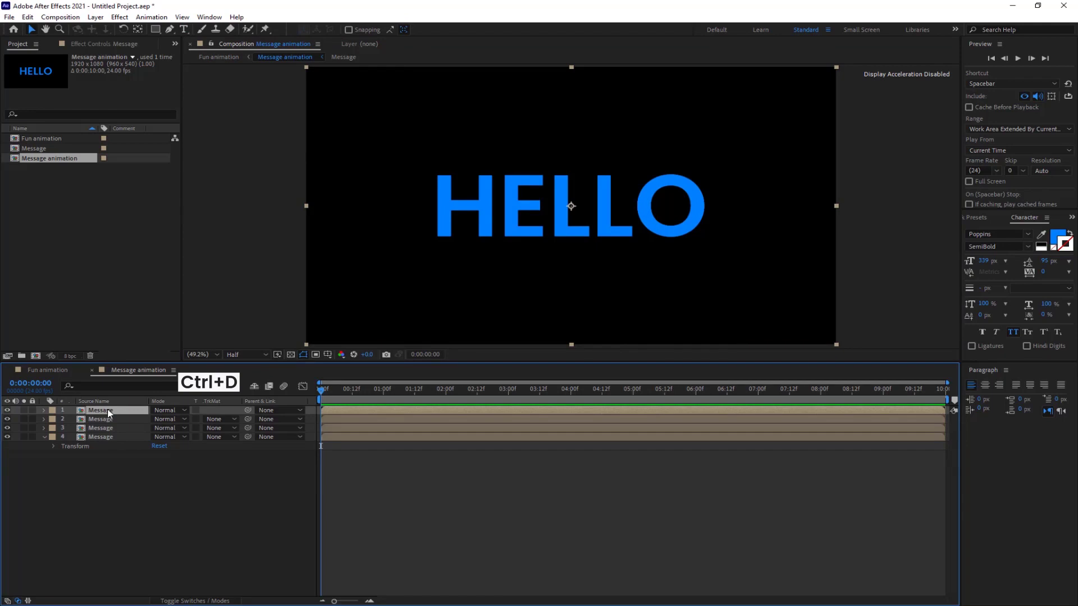
key(ctrl+d)
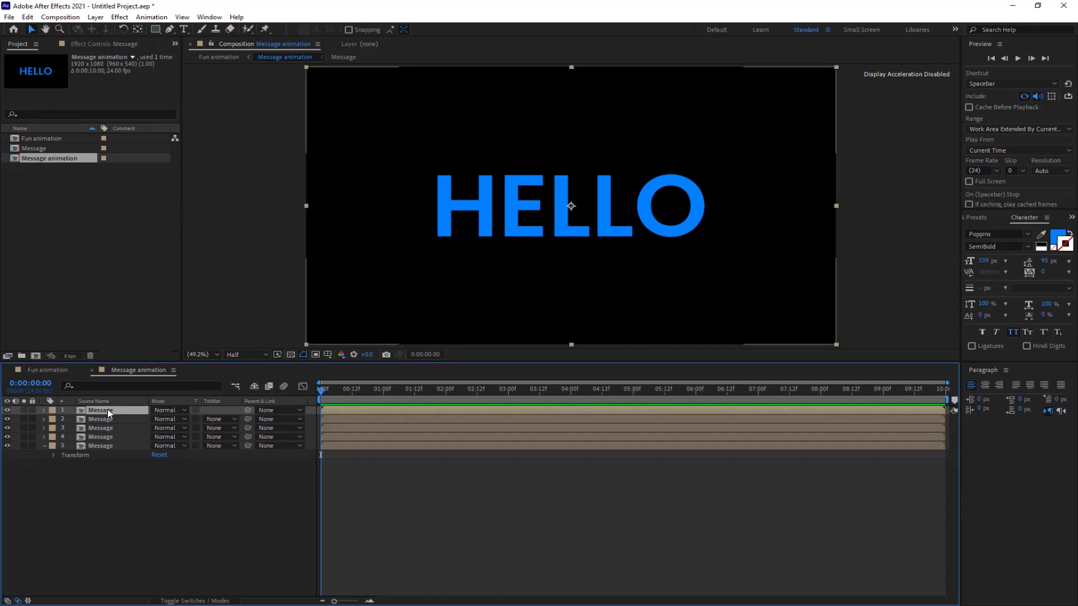
key(ctrl+d)
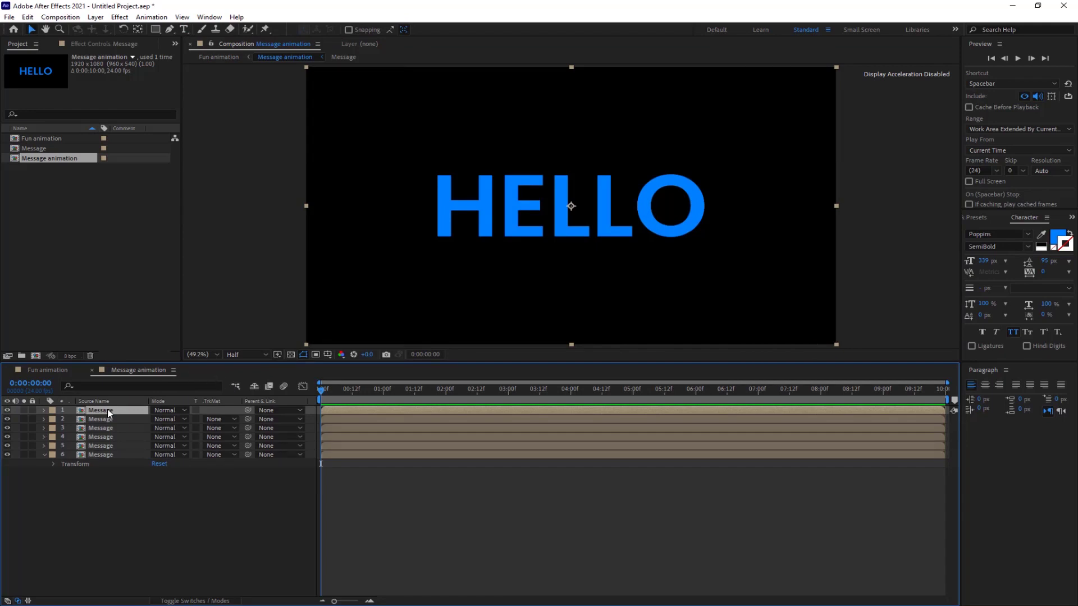
click(8, 454)
Step: Draw a rectangular mask around the H on layer 5 and around the E on layer 4
click(110, 448)
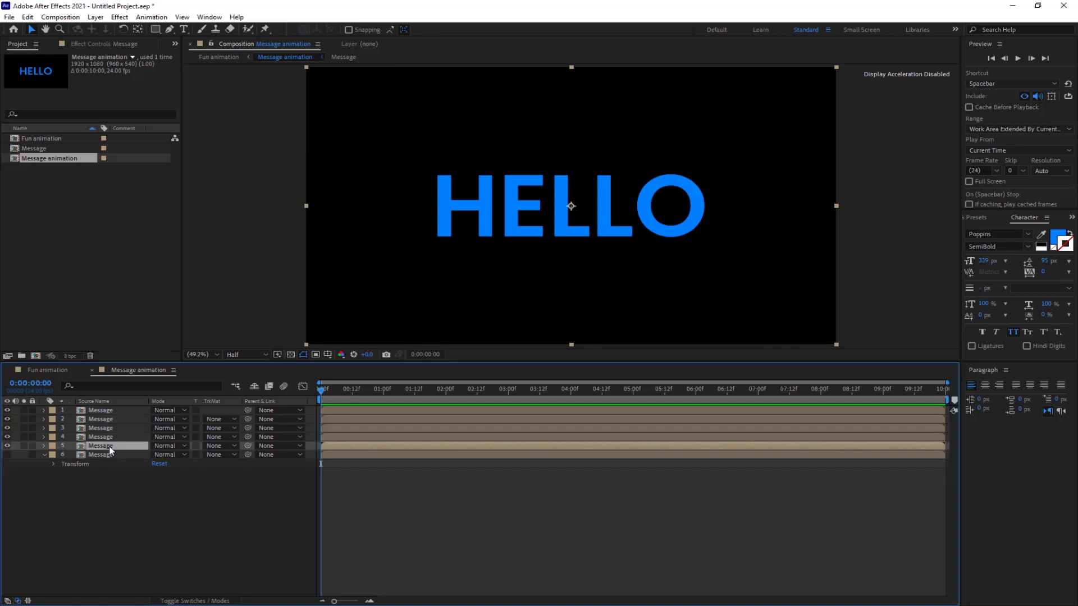
key(q)
drag(434, 169, 494, 241)
click(44, 446)
click(101, 438)
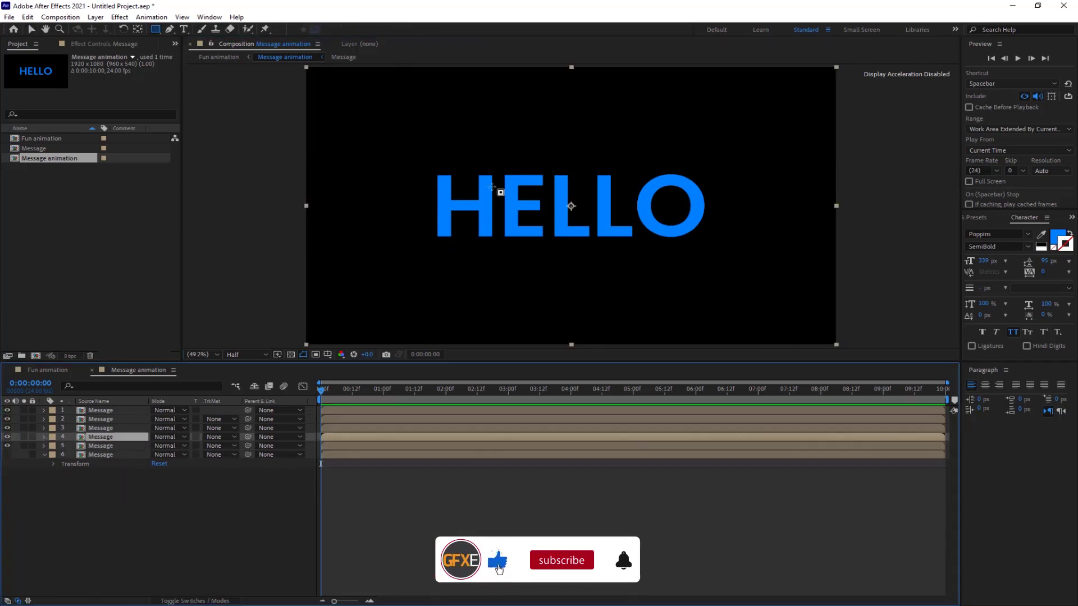
drag(500, 171, 546, 237)
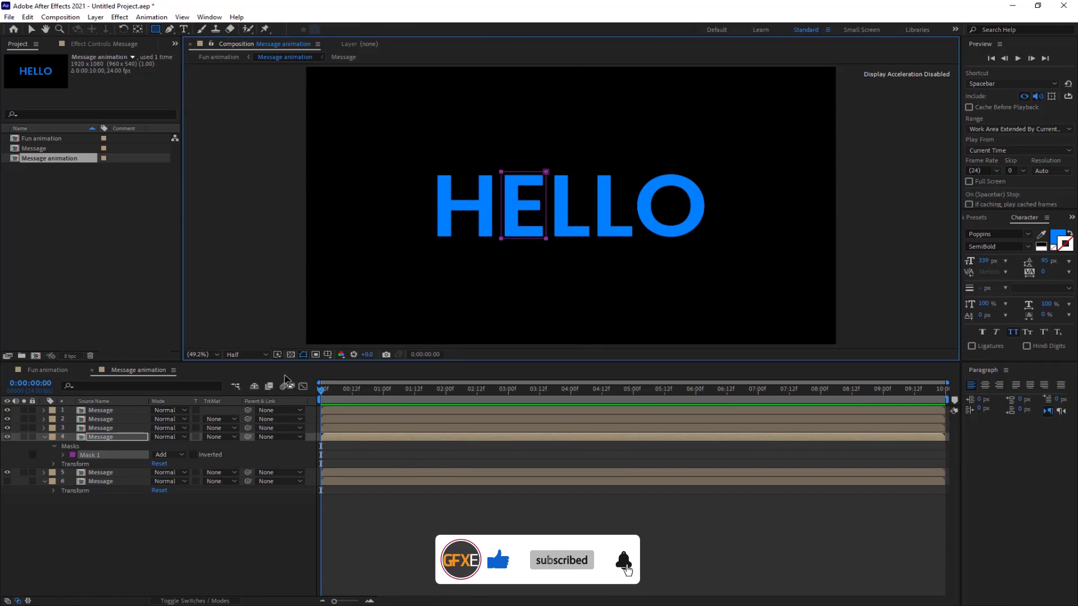
Step: Mask the first L on layer 3, the second L on layer 2 and the O on layer 1 with rectangles, and collapse the layers
click(107, 428)
drag(549, 171, 592, 242)
key(ctrl+Up)
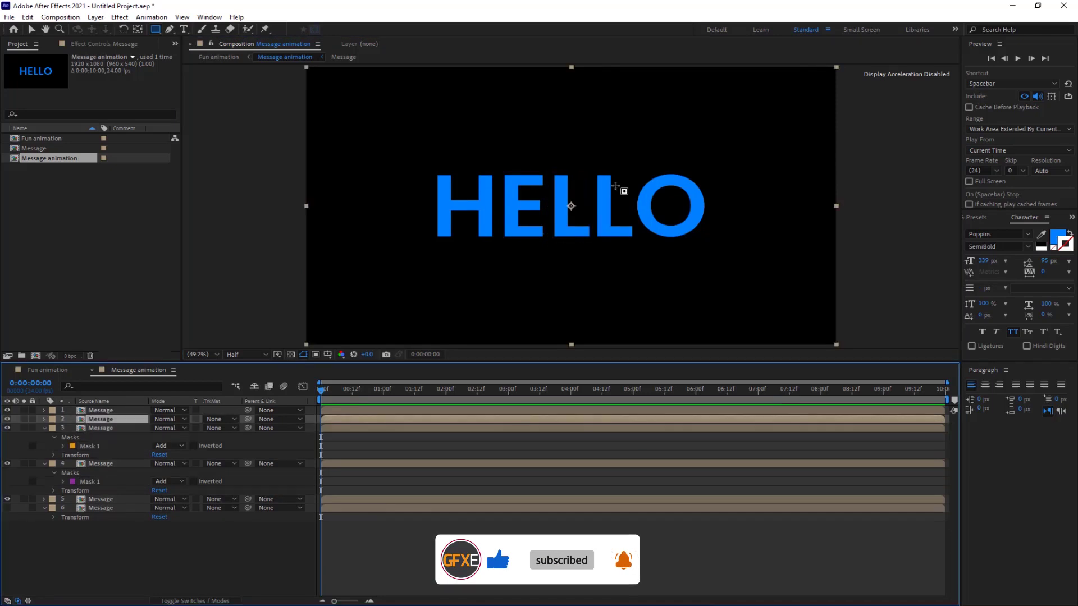
drag(594, 170, 635, 241)
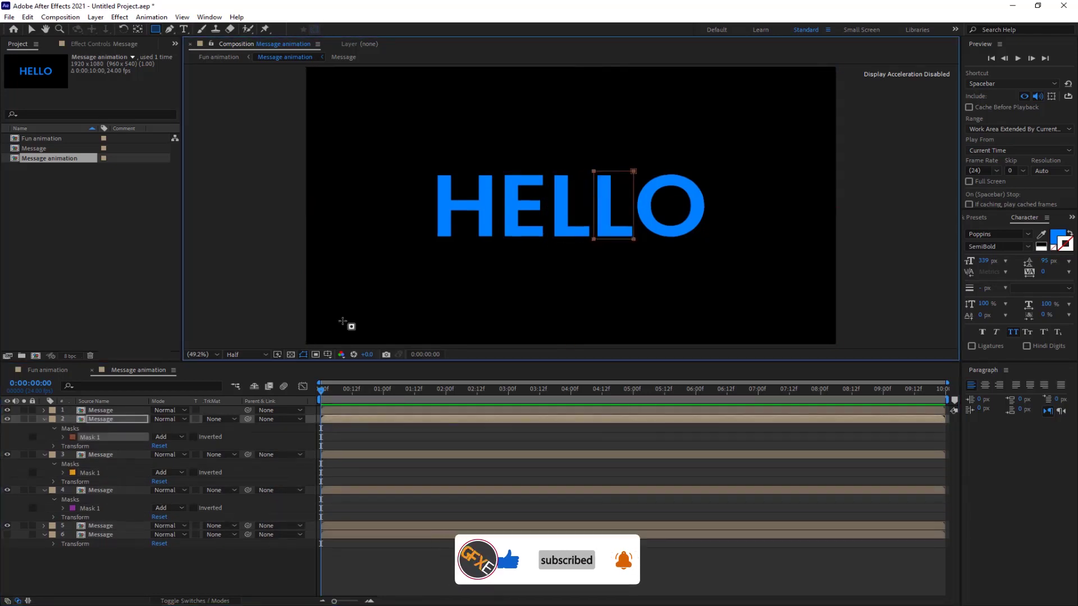
key(ctrl+Up)
drag(634, 167, 707, 240)
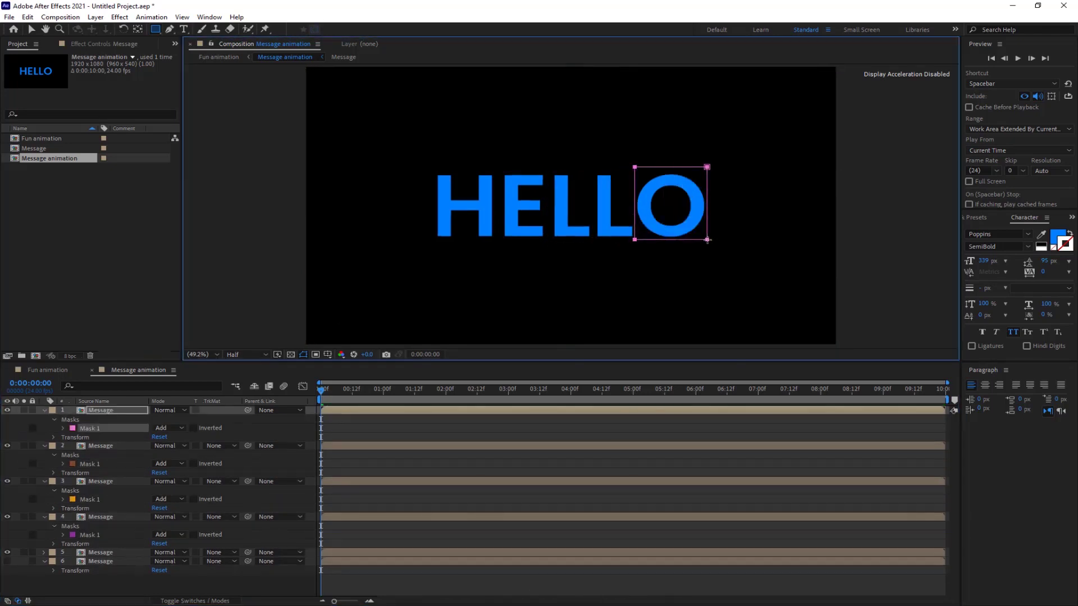
click(45, 419)
click(44, 427)
click(45, 437)
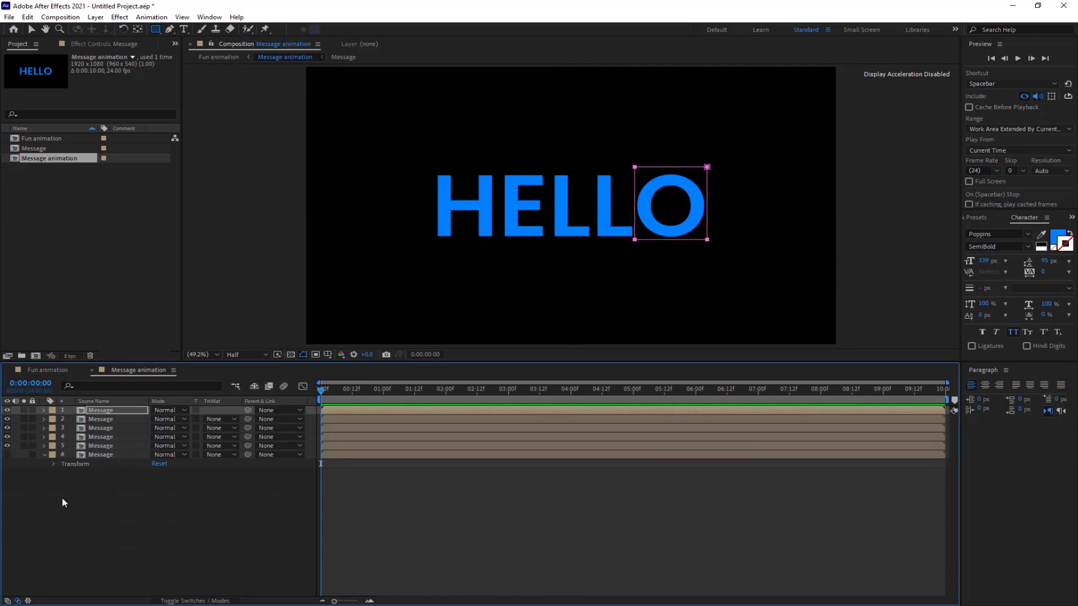
click(63, 501)
Step: Solo layer 5 and move its anchor point to the lower-left corner of the H
click(118, 446)
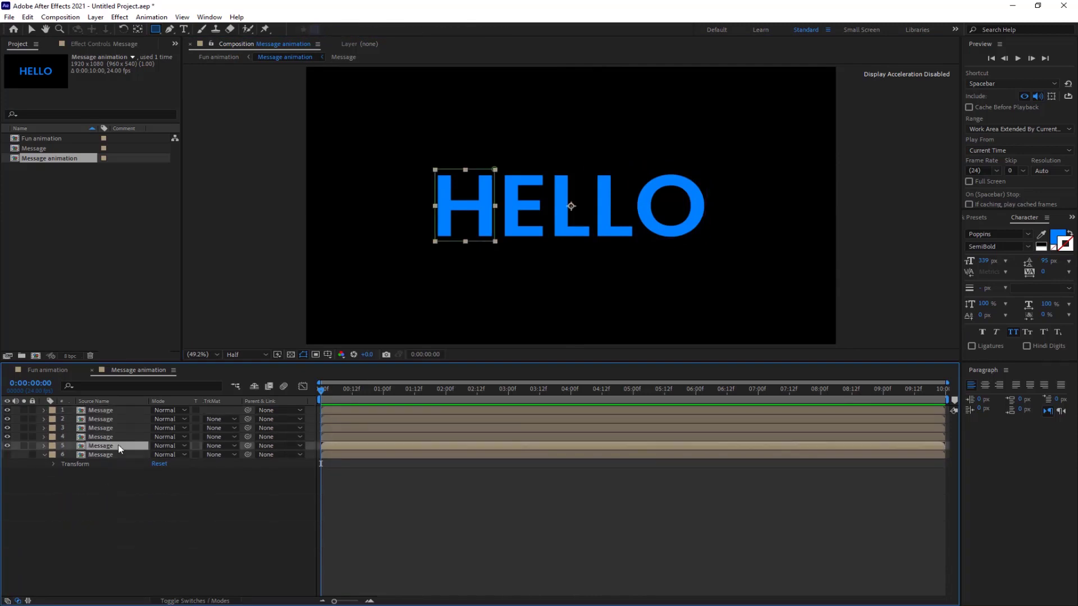
click(24, 446)
key(y)
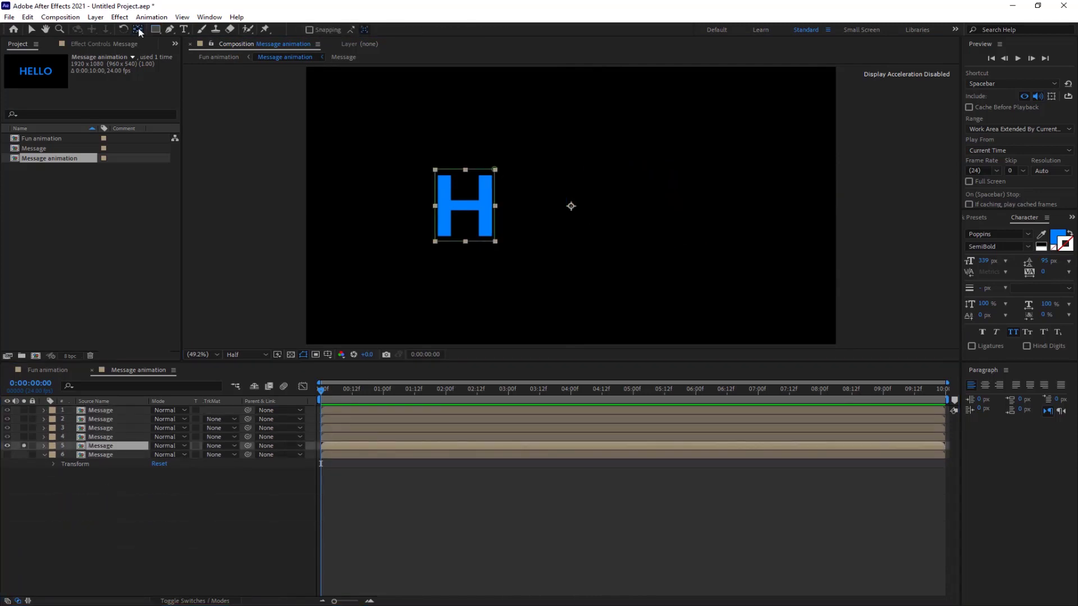
drag(571, 206, 440, 236)
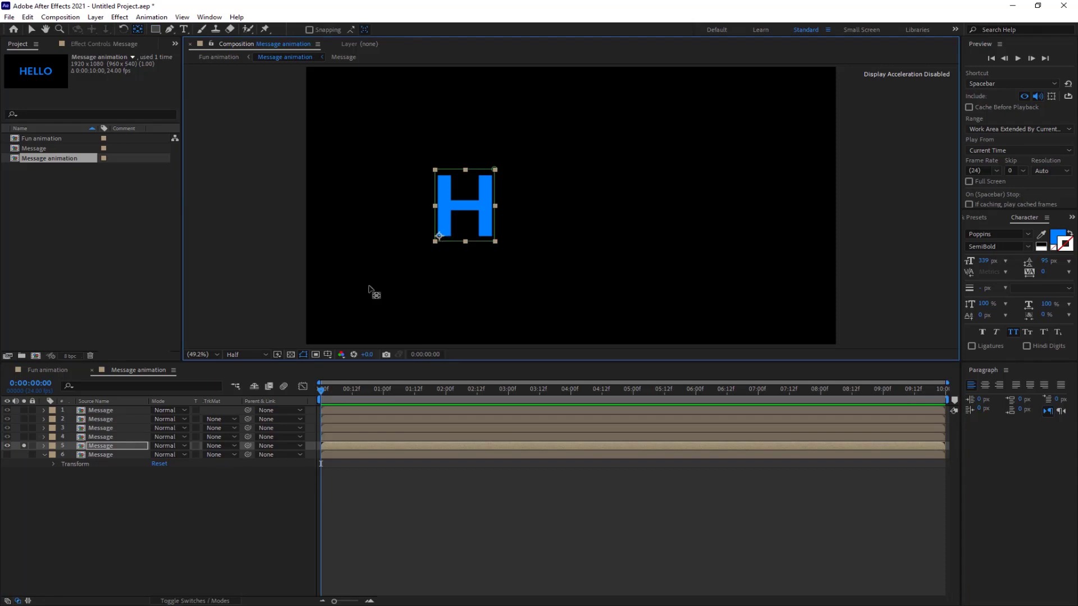
Step: Move layer 4's anchor point to the lower-left corner of the E while soloed, and turn solo off
click(117, 438)
click(24, 446)
click(25, 436)
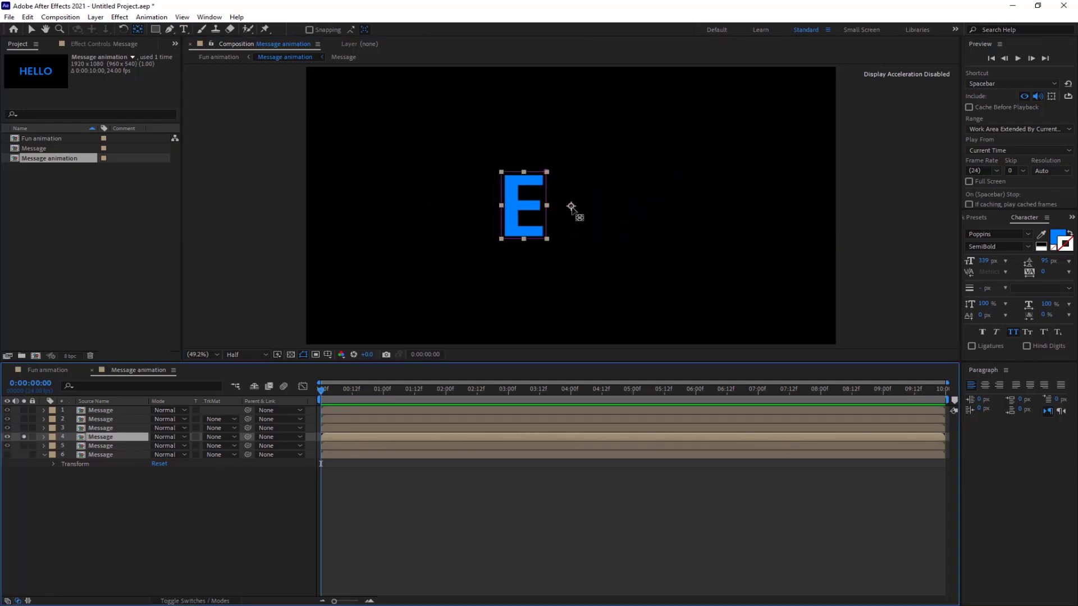
drag(571, 206, 506, 235)
click(23, 437)
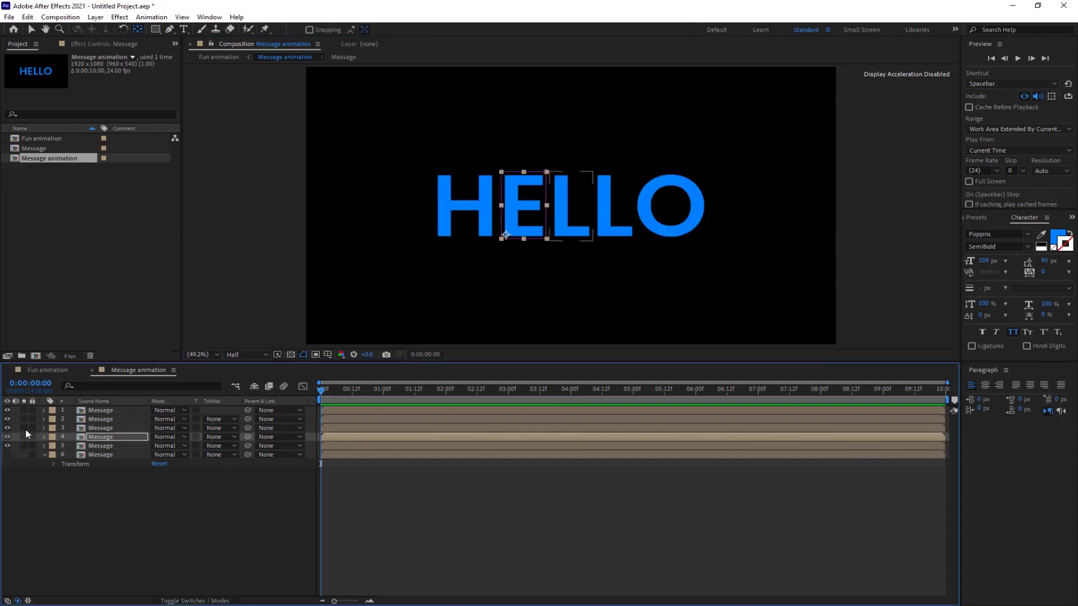
Step: Move the anchor points of layers 3, 2 and 1 to the lower-left corners of the two Ls and the O
click(98, 427)
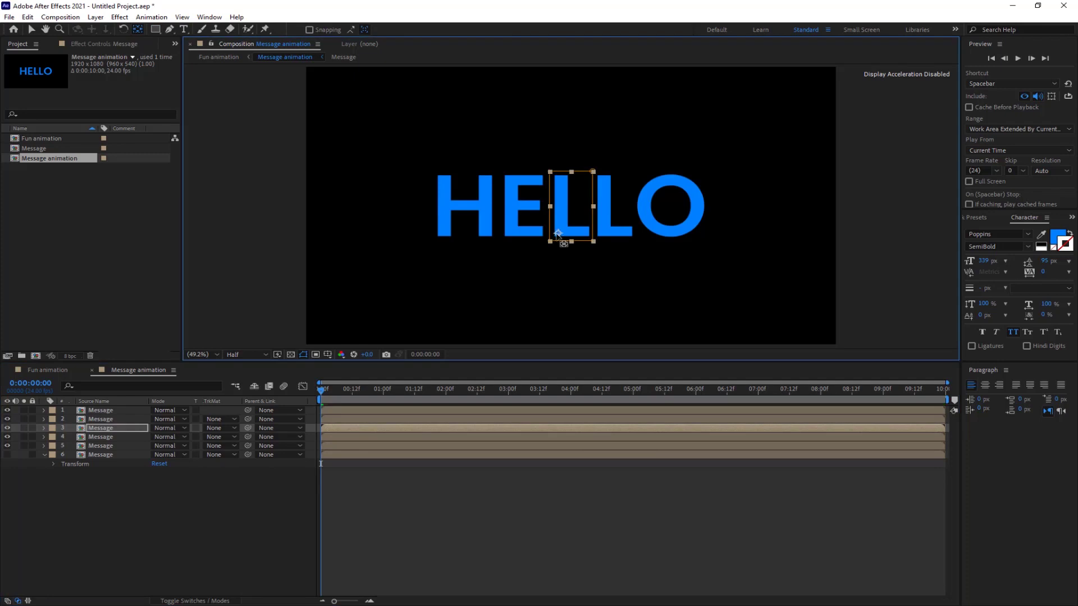
click(618, 231)
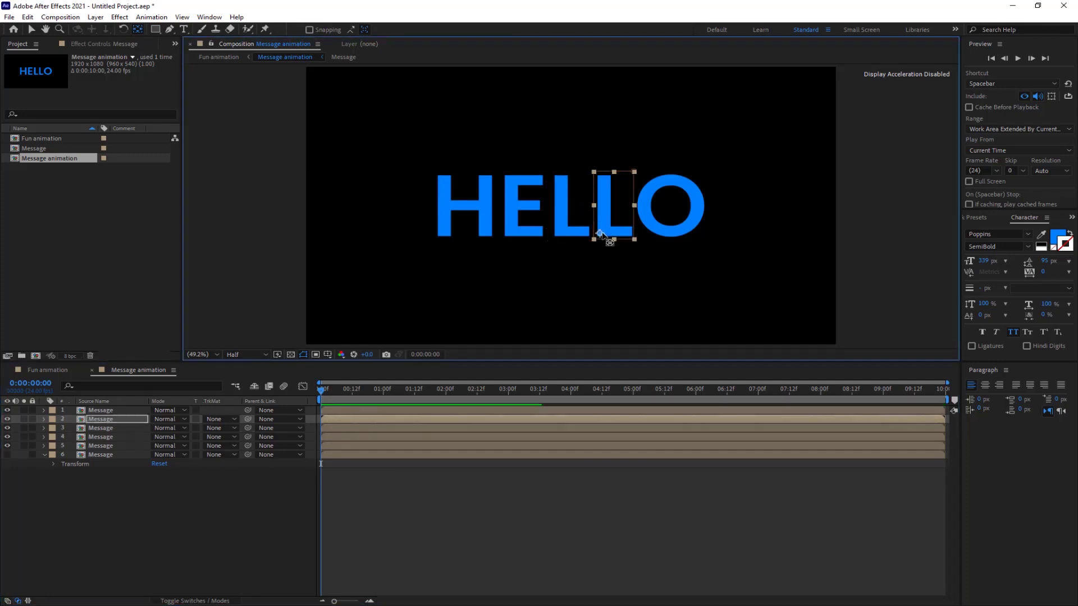
key(ctrl+Up)
drag(571, 206, 644, 225)
click(96, 517)
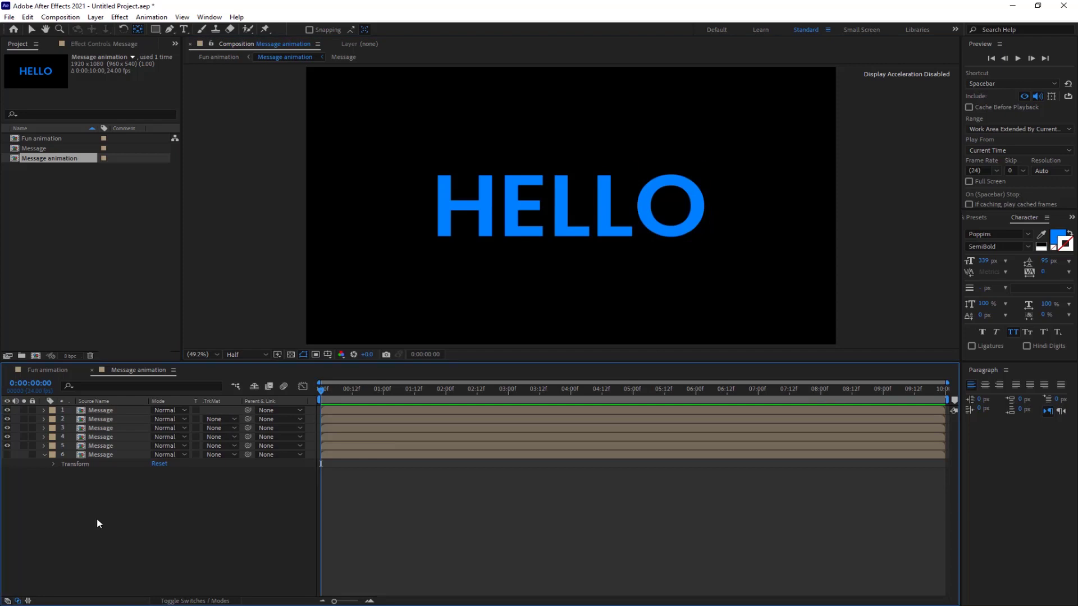
Step: Solo the H layer, turn on Rotation keyframing and set its rotation to 50° at frame 0
click(118, 446)
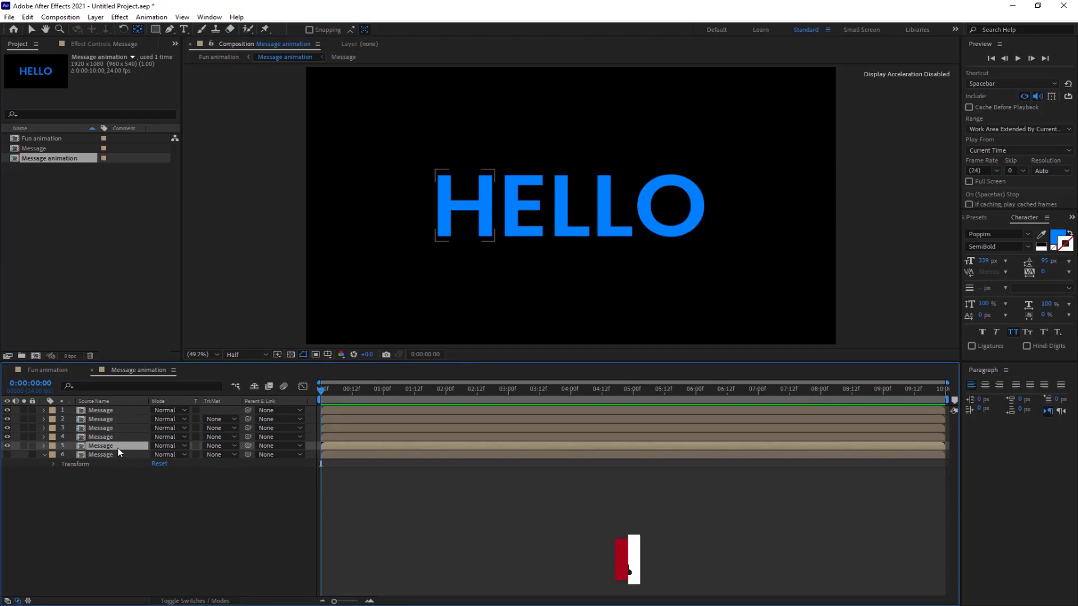
click(23, 446)
key(r)
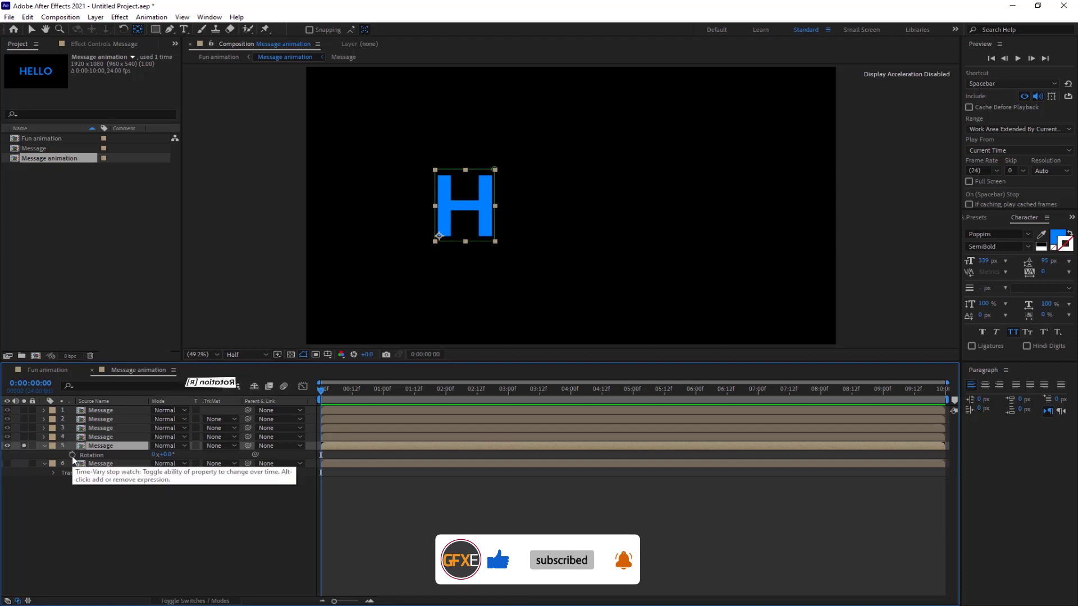
click(72, 456)
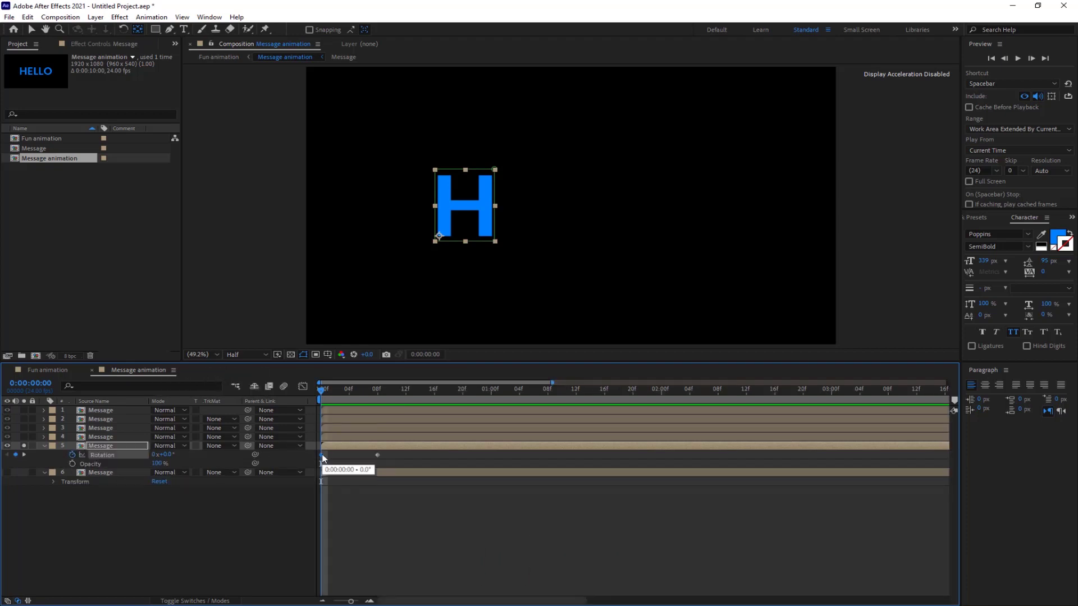
click(166, 455)
text(50)
key(Return)
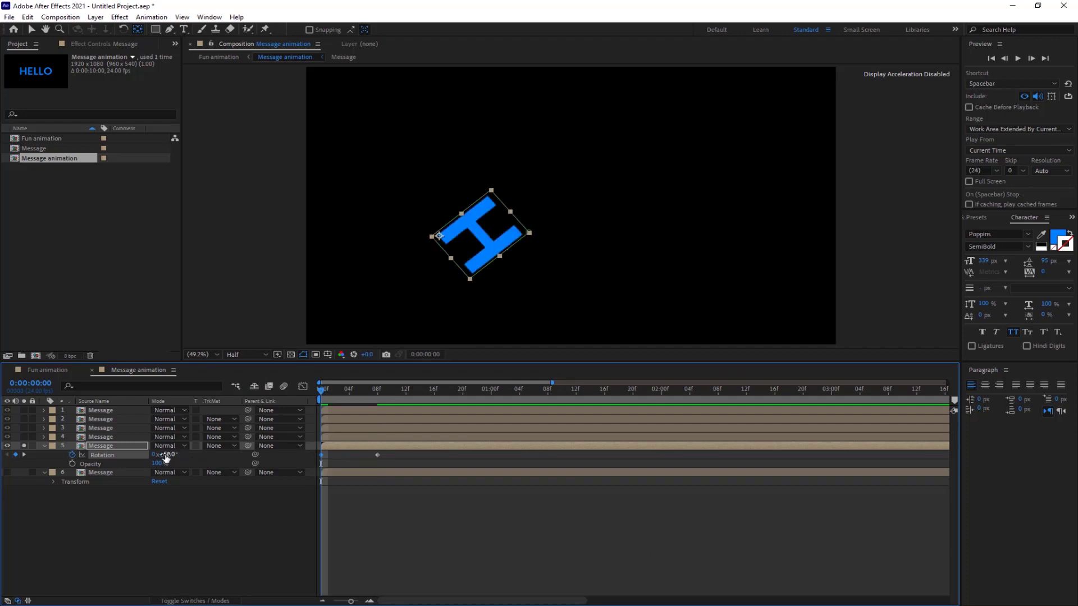
Step: Keyframe the H layer's rotation to -20° at frame 8 and 20° at frame 12
drag(323, 396, 374, 395)
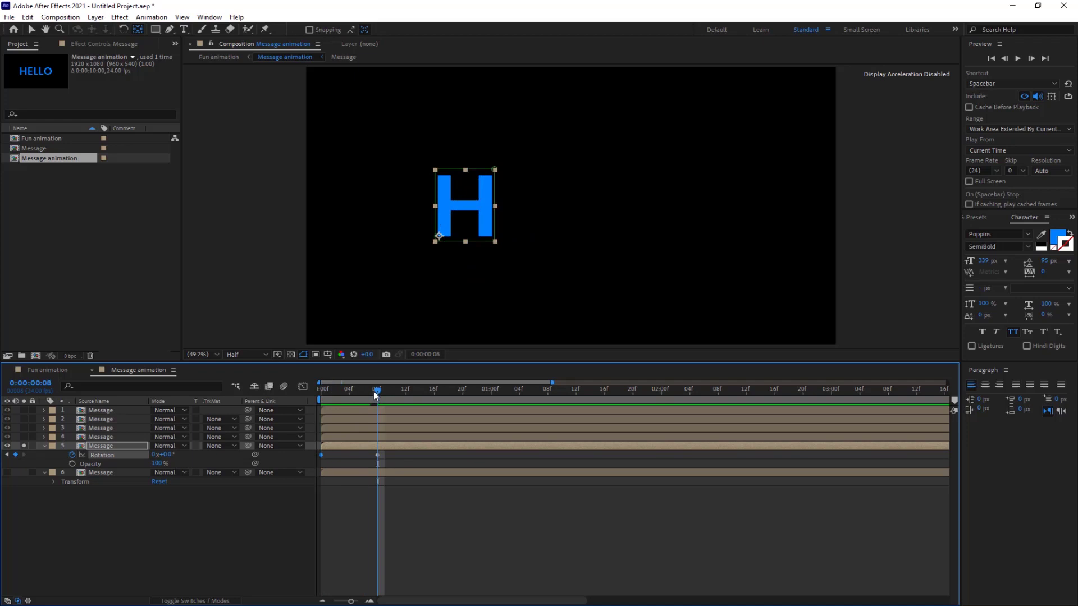
click(166, 458)
key(Return)
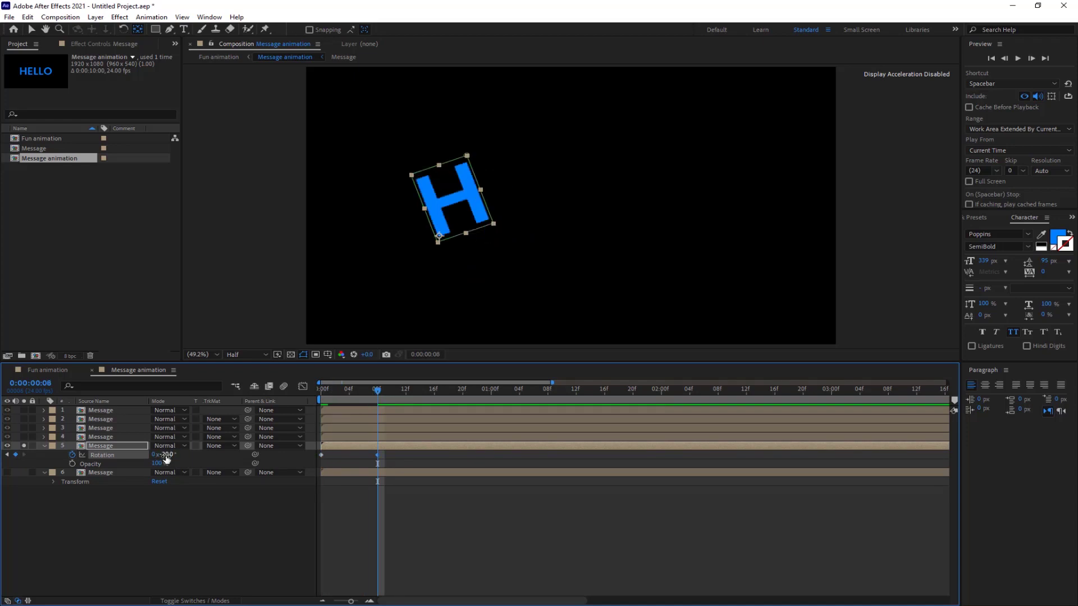
drag(376, 389, 406, 389)
click(166, 455)
text(20)
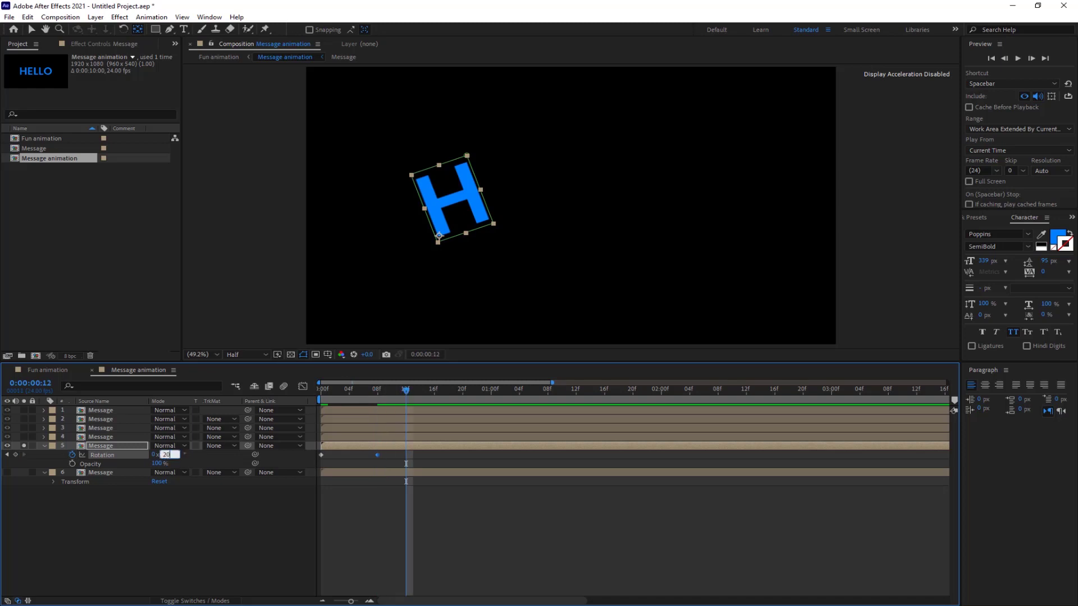
key(Return)
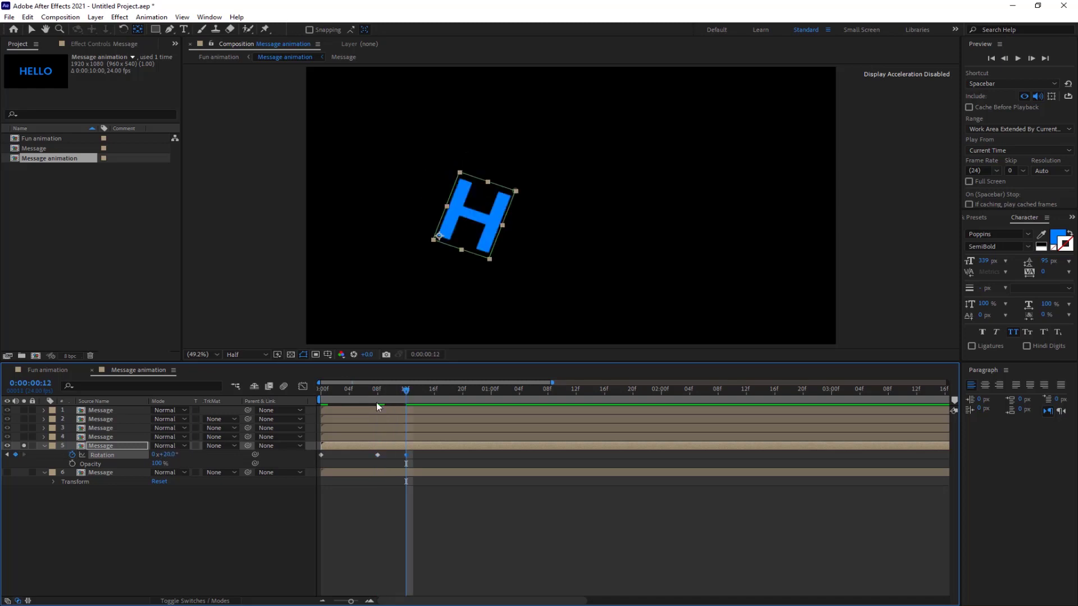
Step: Keyframe the H layer's rotation to -10° at frame 16 and 5° at frame 20
drag(402, 392, 431, 392)
click(166, 455)
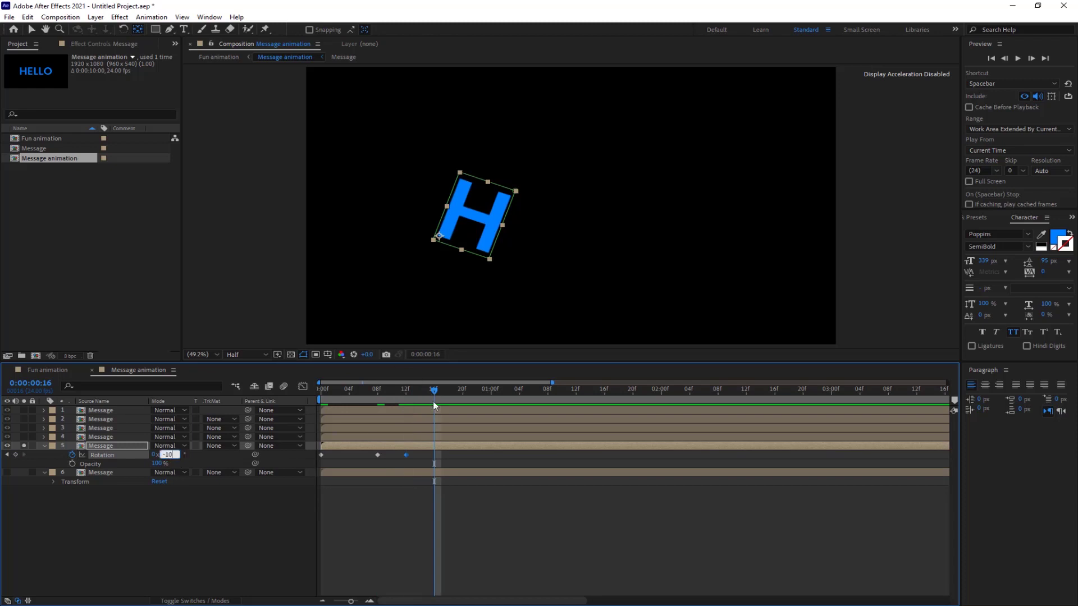
text(-10)
key(Return)
click(457, 393)
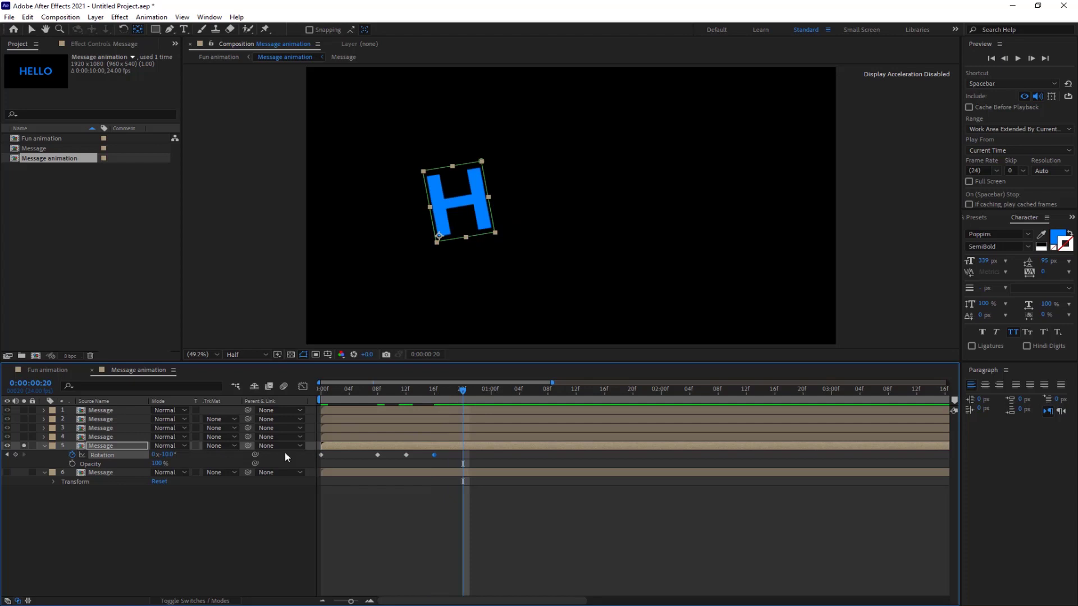
click(165, 454)
text(5)
key(Return)
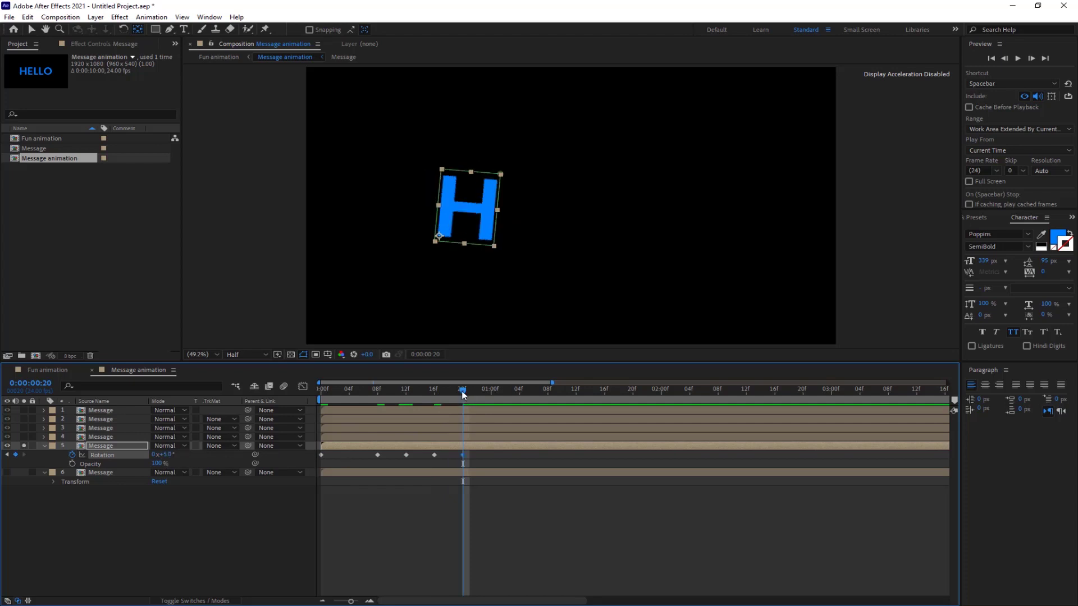
Step: Keyframe the H layer's rotation to 0° at 0:00:01:00 and preview the swing from the start
drag(464, 395, 491, 390)
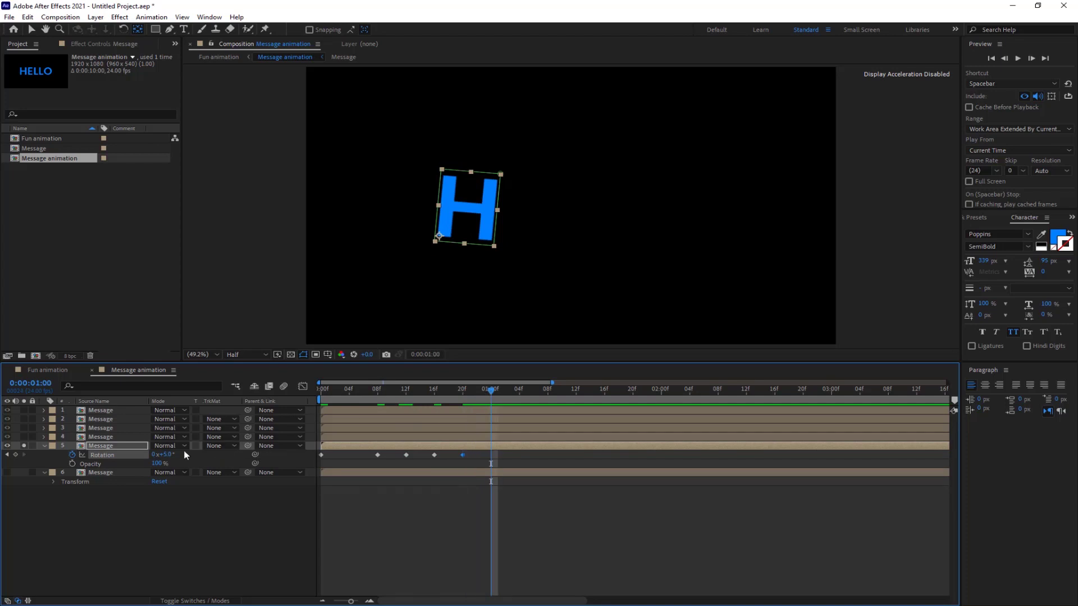
click(164, 454)
key(Return)
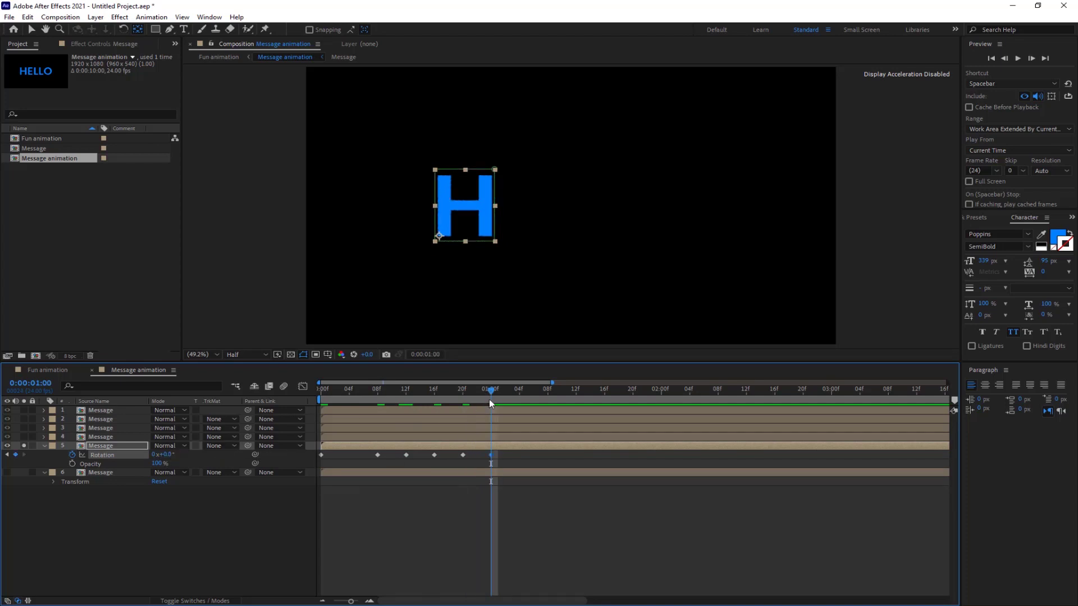
drag(491, 392, 320, 391)
key(space)
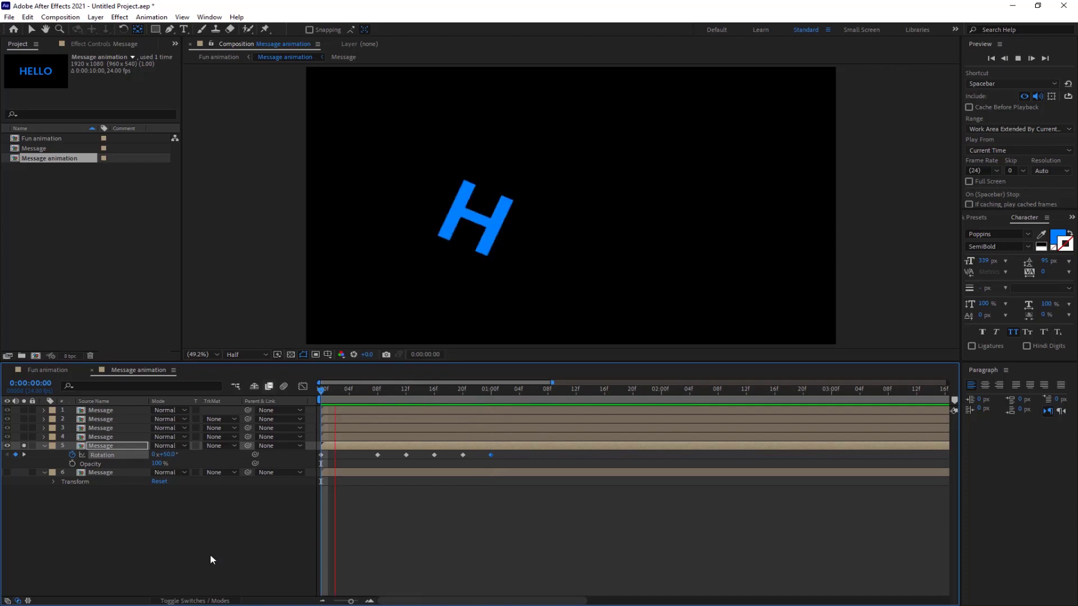
key(space)
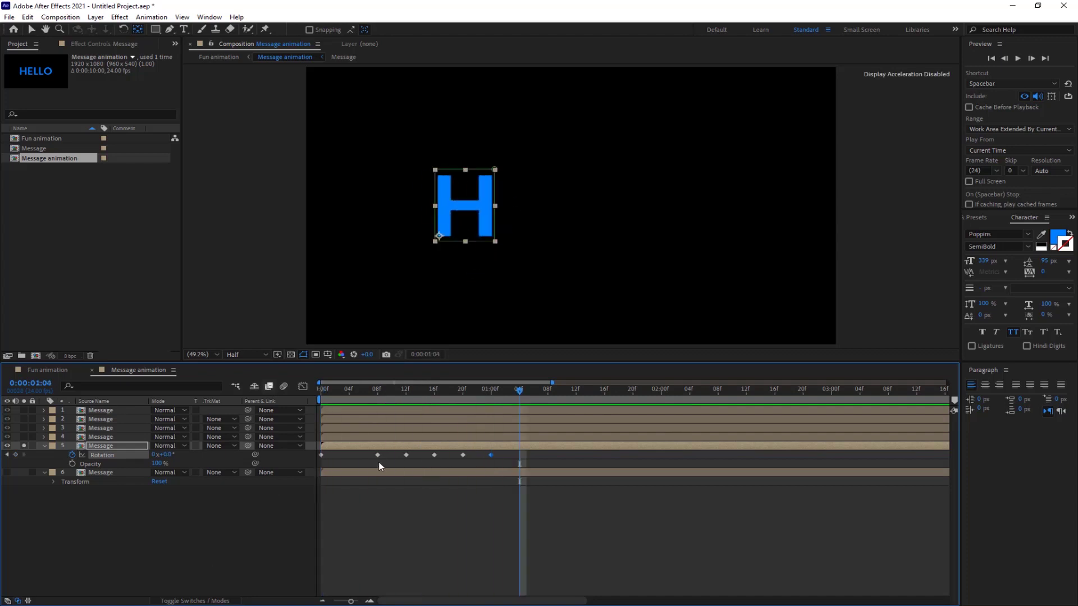
Step: Shift every H rotation keyframe except the first earlier, placing the second at frame 5, and preview the faster swing
drag(363, 453, 514, 466)
drag(377, 456, 354, 460)
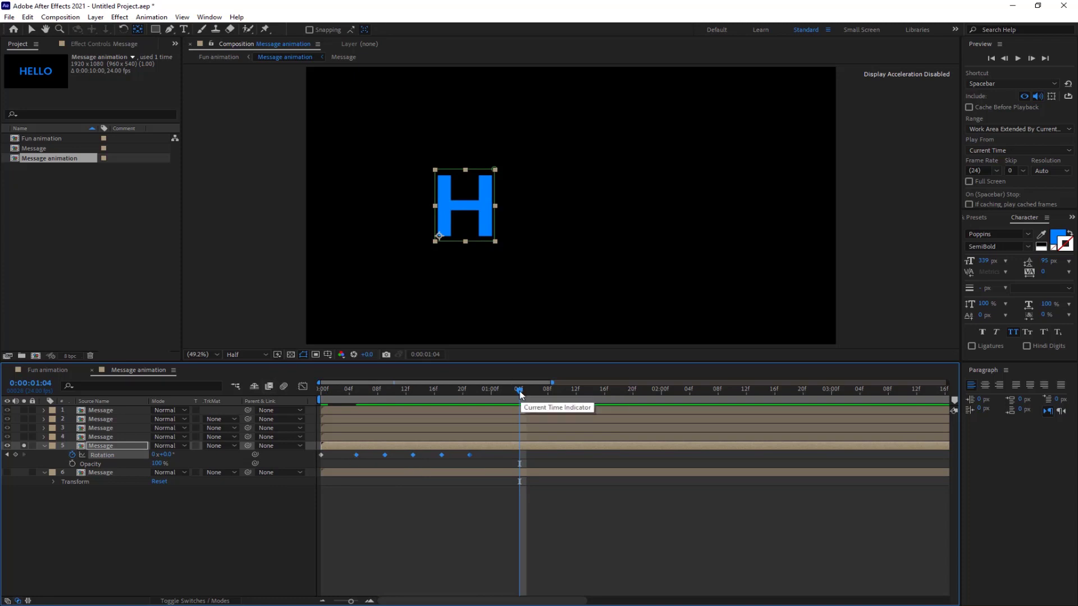
drag(520, 389, 392, 389)
key(Home)
key(space)
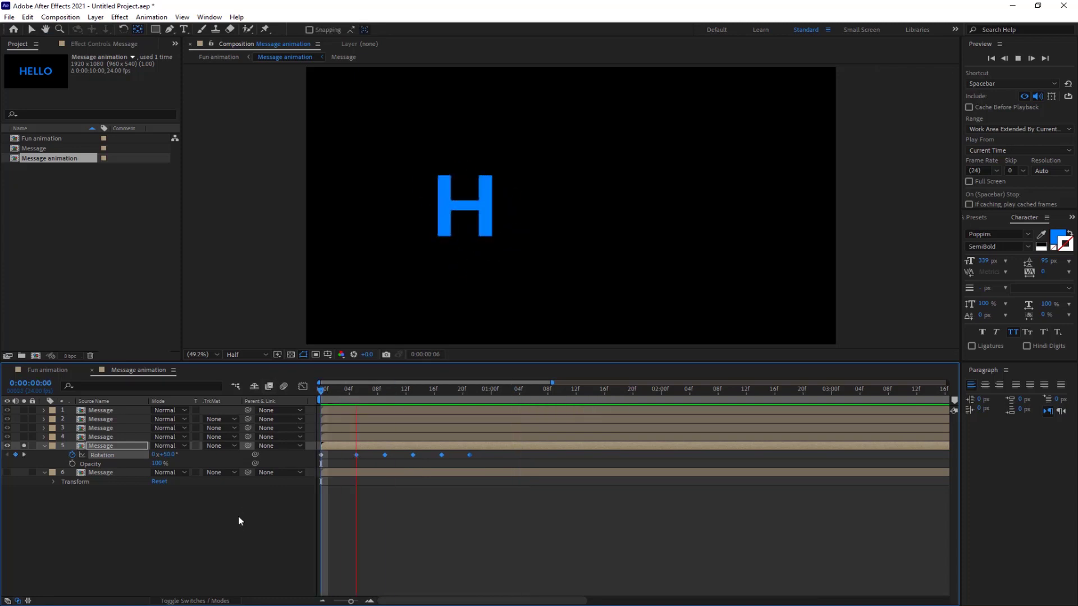
key(space)
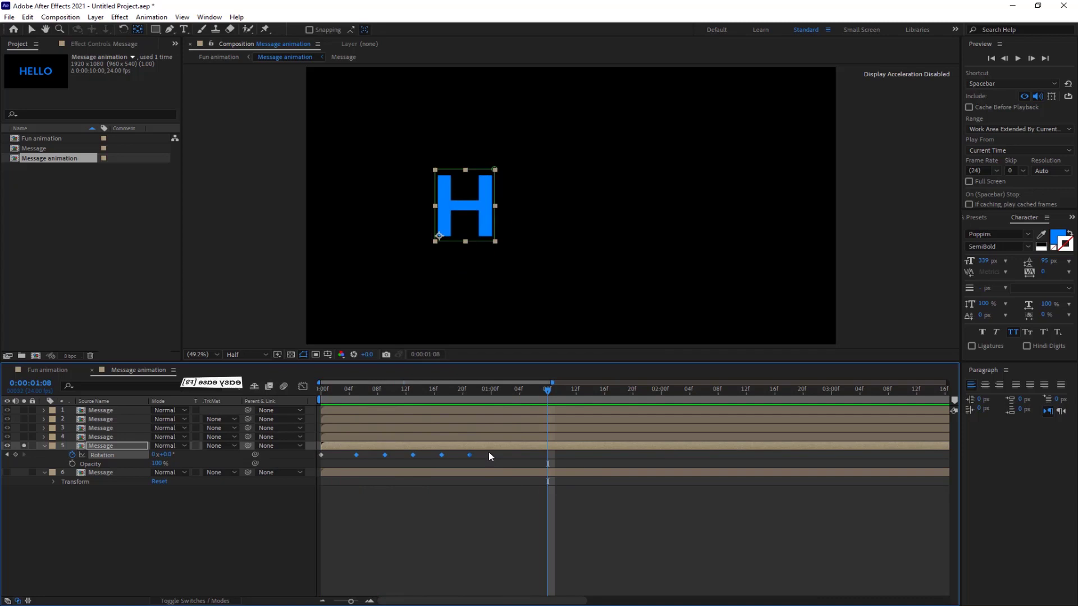
Step: Apply Easy Ease to all of the H layer's rotation keyframes and display them in the Graph Editor
drag(489, 452, 321, 469)
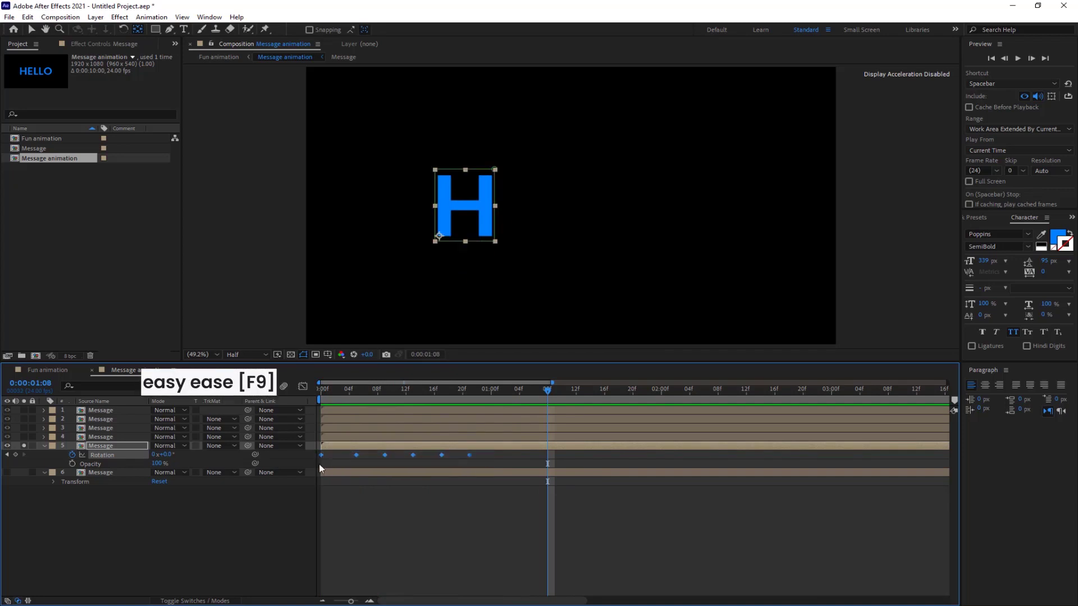
key(F9)
click(303, 386)
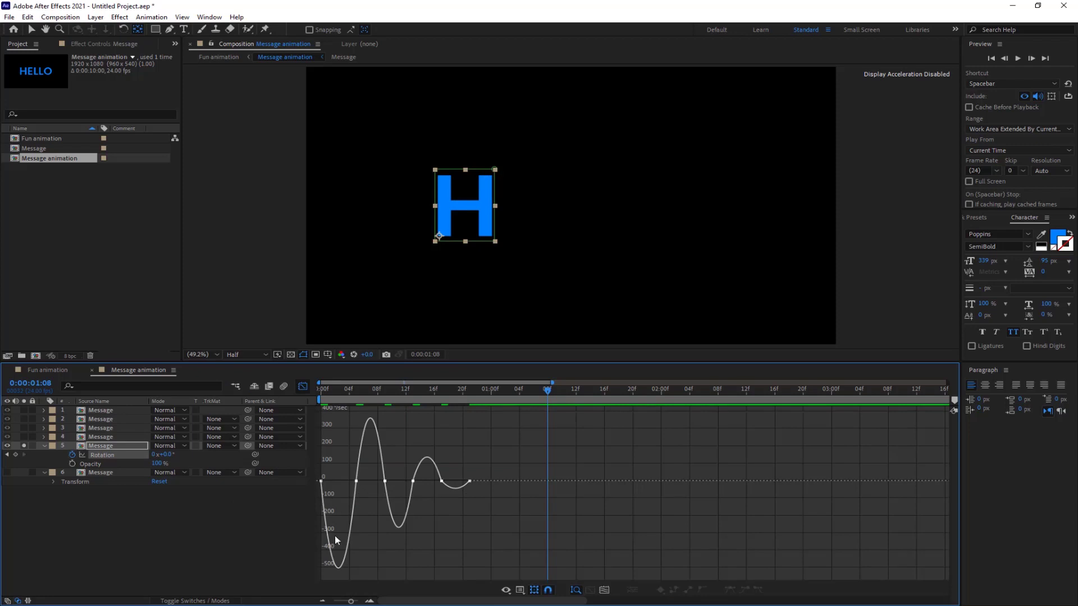
Step: Lengthen the easing influence of the first and last rotation keyframes on the speed graph and preview the smoothed swing
click(321, 481)
drag(333, 481, 335, 482)
click(470, 461)
drag(465, 461, 459, 462)
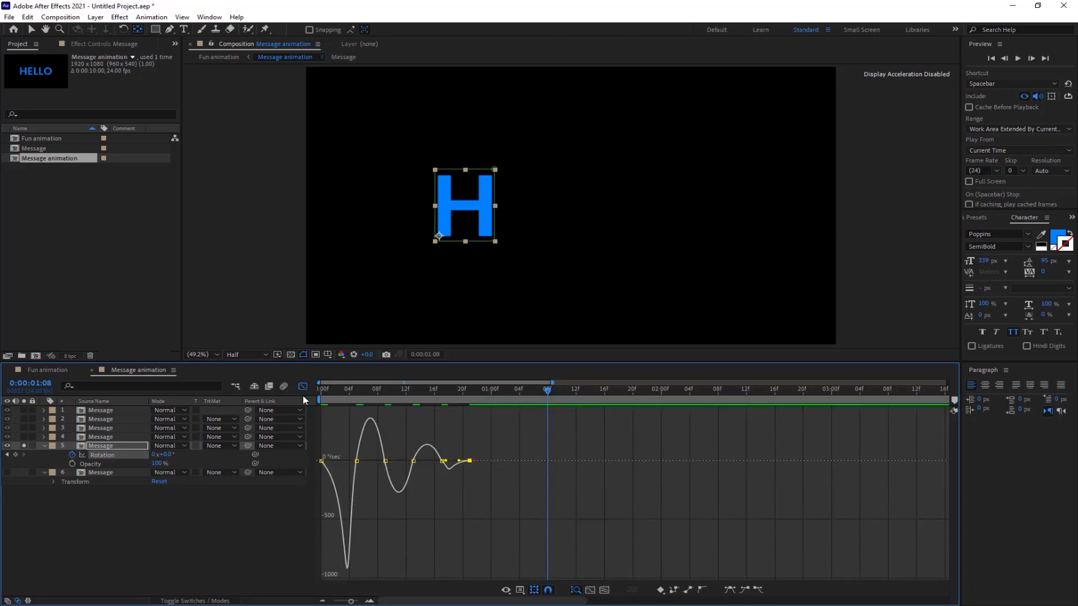
click(303, 387)
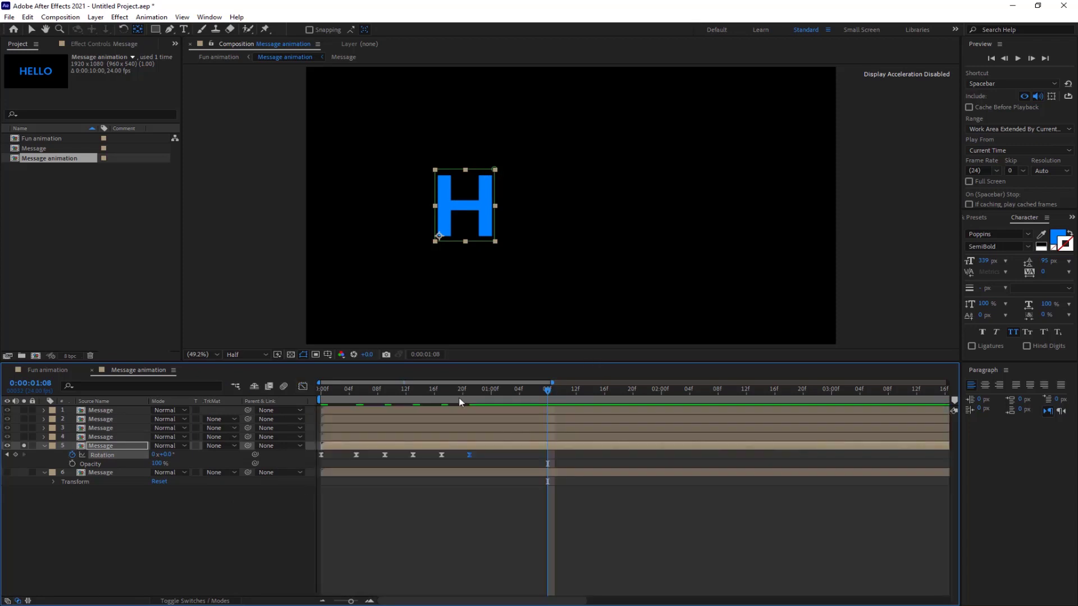
key(space)
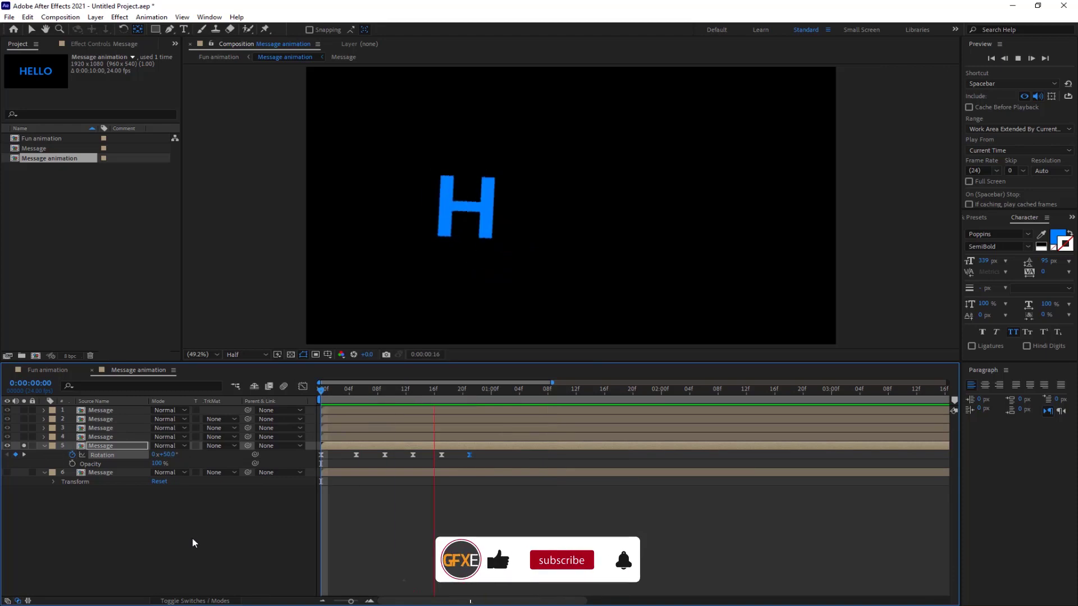
click(513, 389)
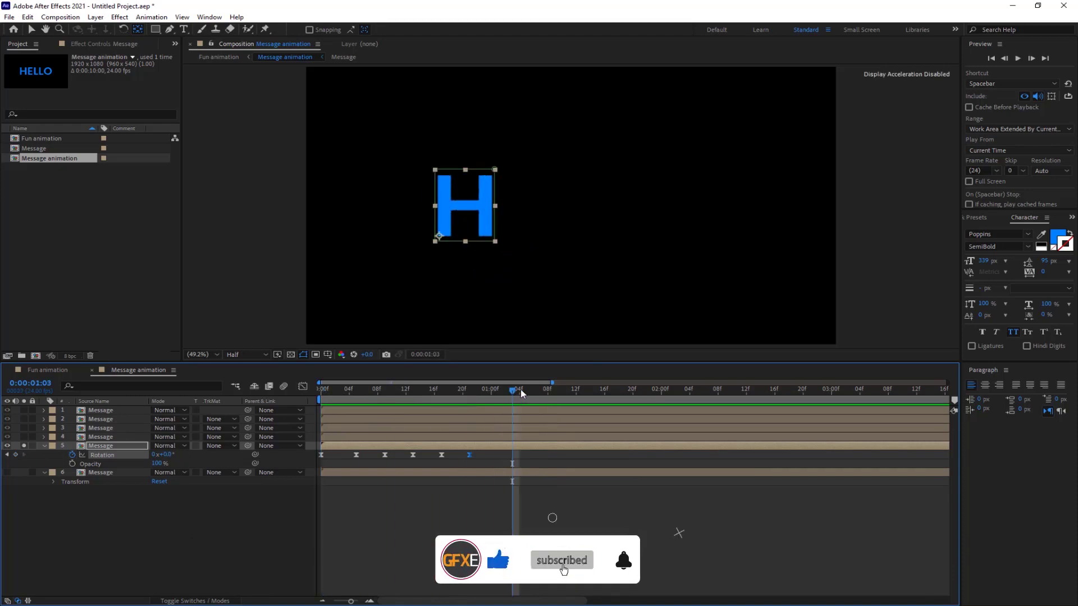
drag(521, 391, 523, 389)
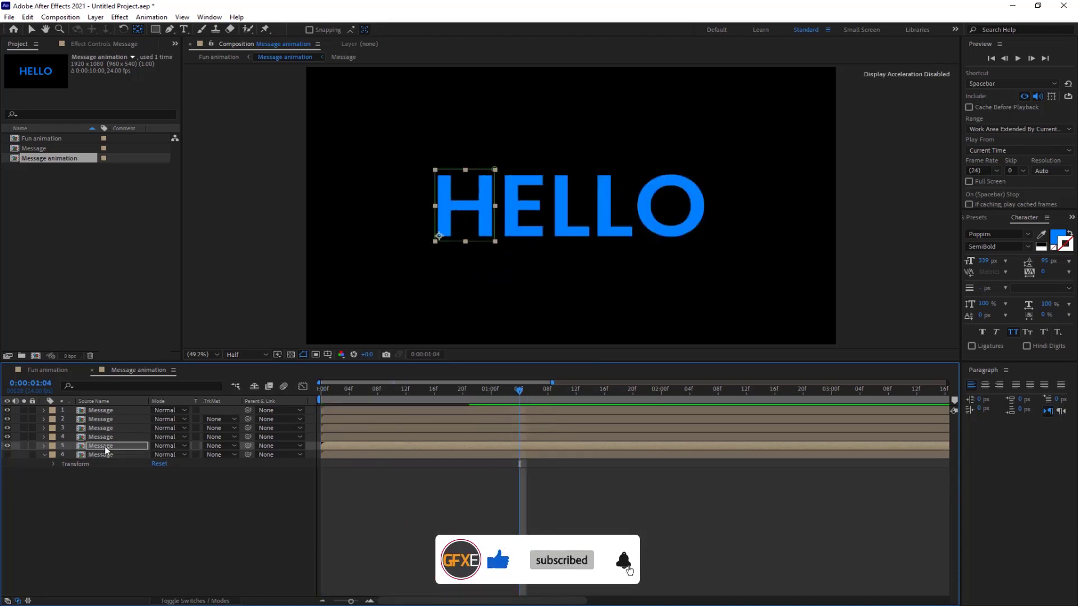
Step: Keyframe the H layer's opacity to 0% at frame 0 and 100% at frame 3
click(105, 447)
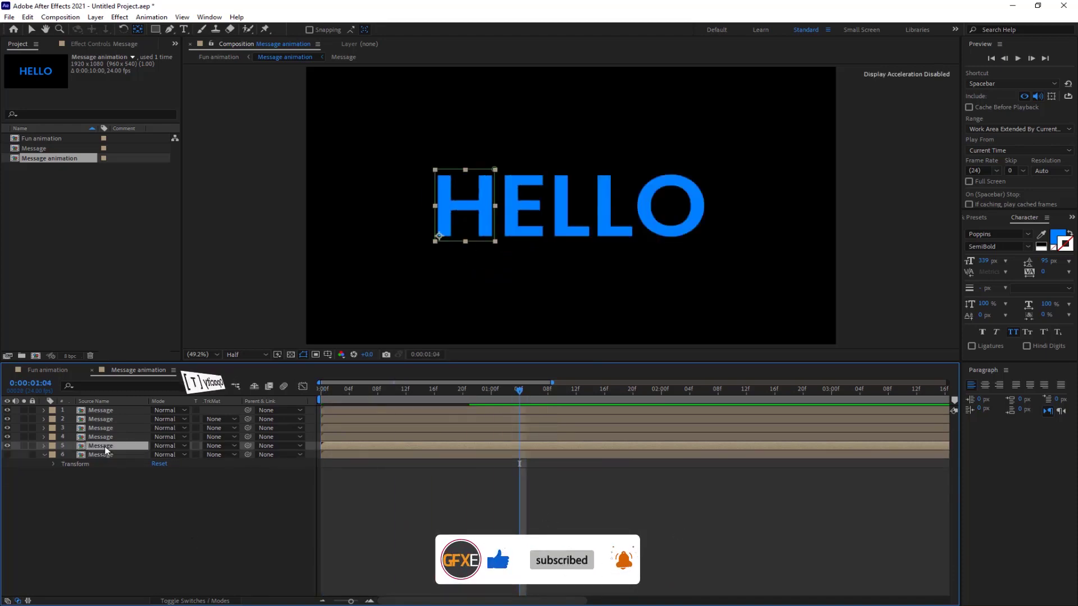
key(u)
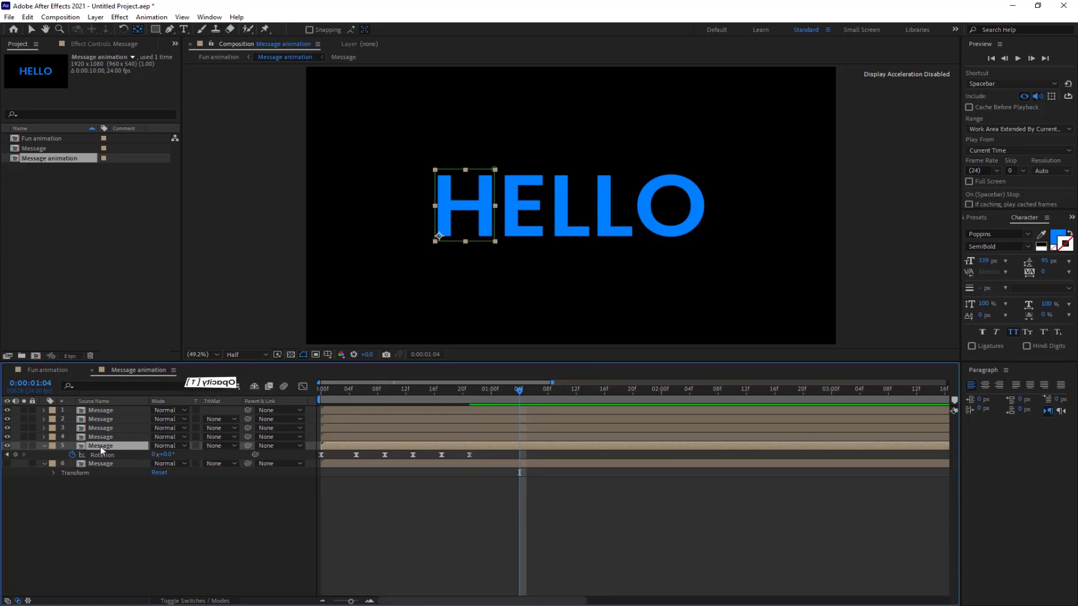
key(shift+t)
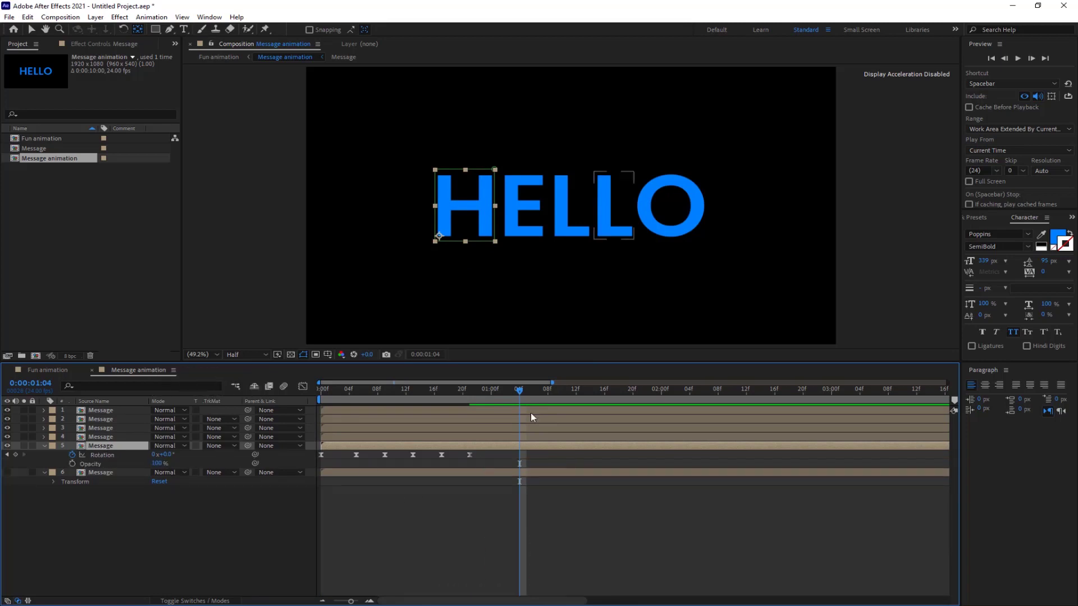
drag(519, 389, 284, 389)
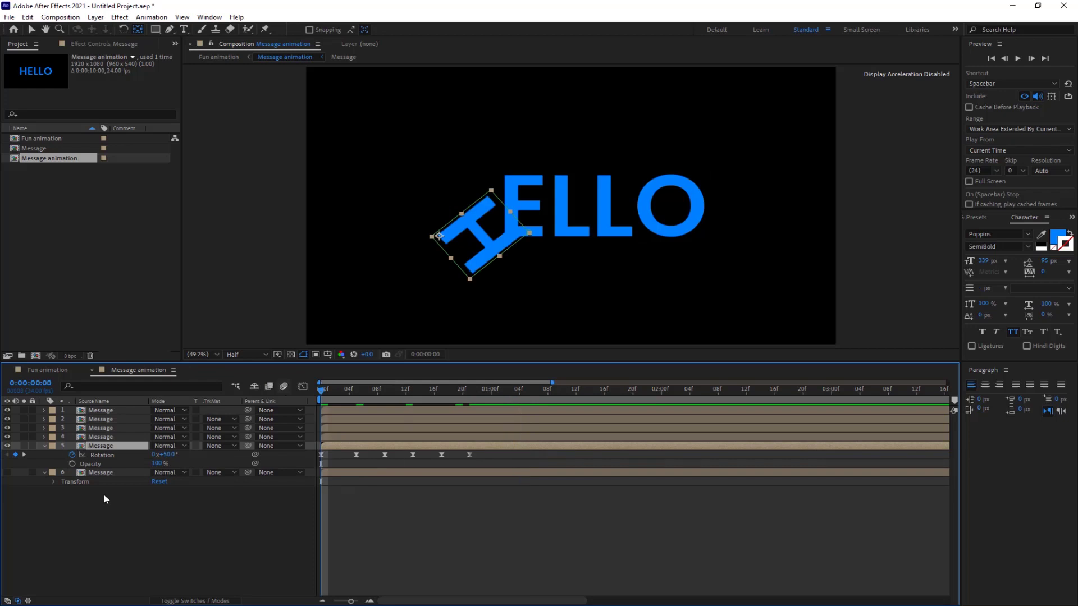
drag(155, 464, 19, 469)
click(71, 463)
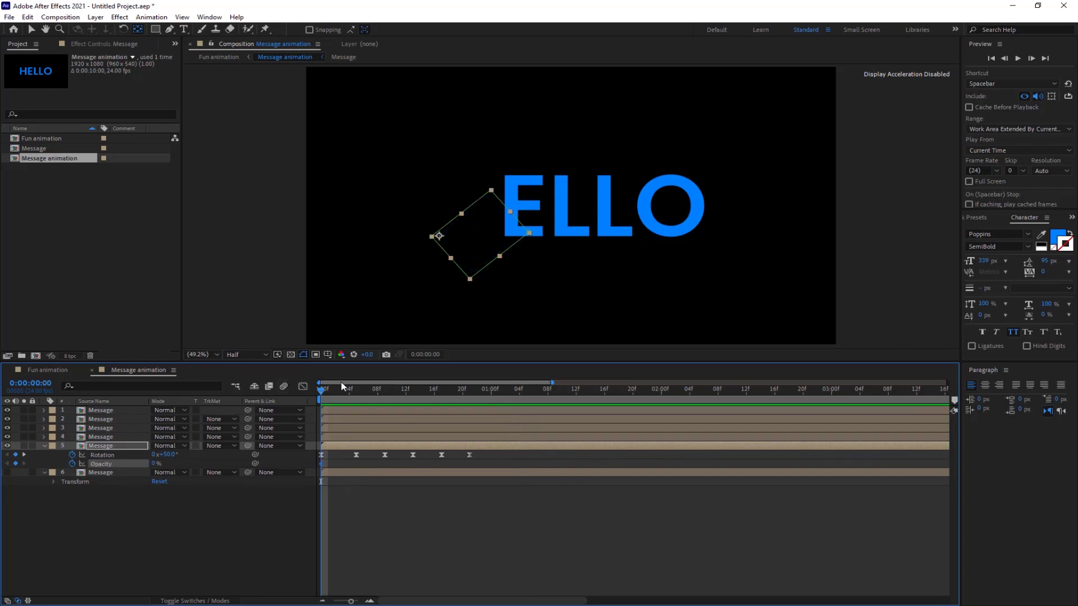
drag(319, 393, 342, 390)
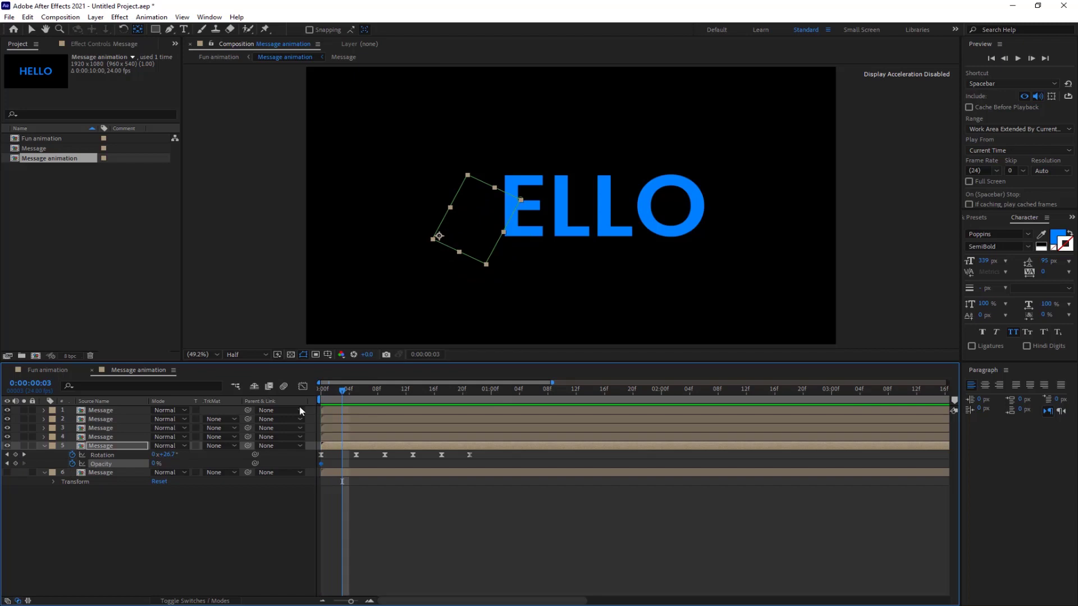
drag(154, 464, 242, 465)
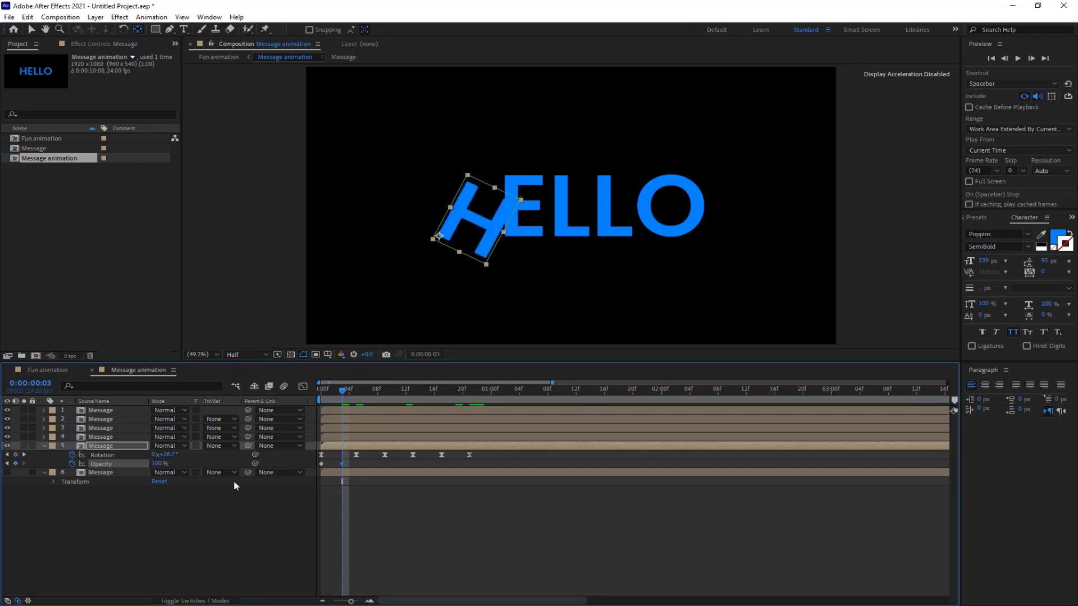
Step: Copy the H layer's rotation and opacity keyframes to layers 1 to 4 at frame 0, and preview with the work area ending at 0:00:01:04
drag(488, 451, 302, 471)
key(ctrl+c)
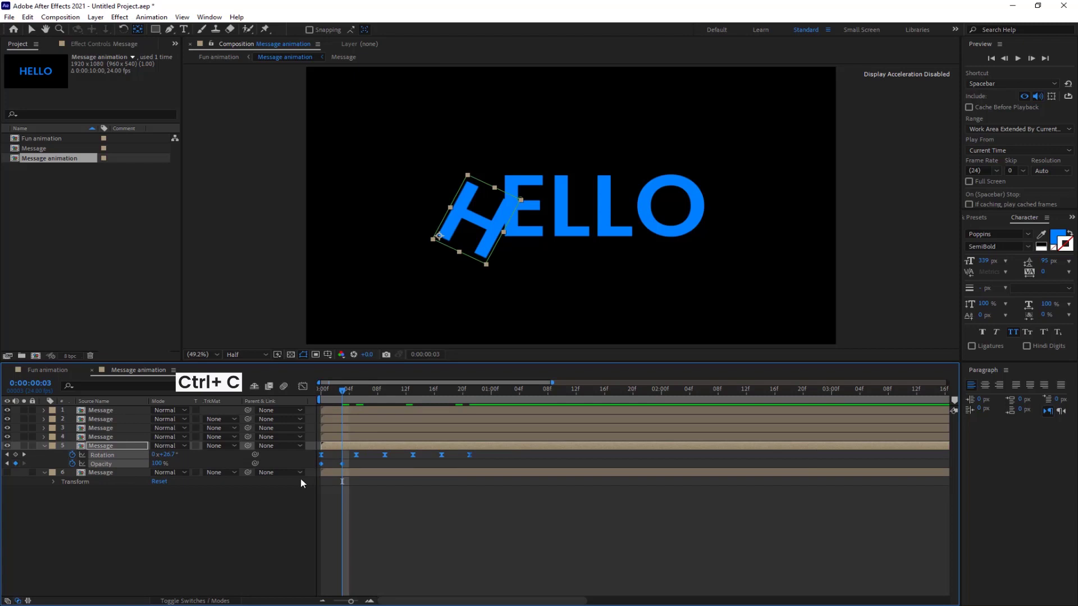
click(43, 446)
click(101, 437)
shift+click(112, 409)
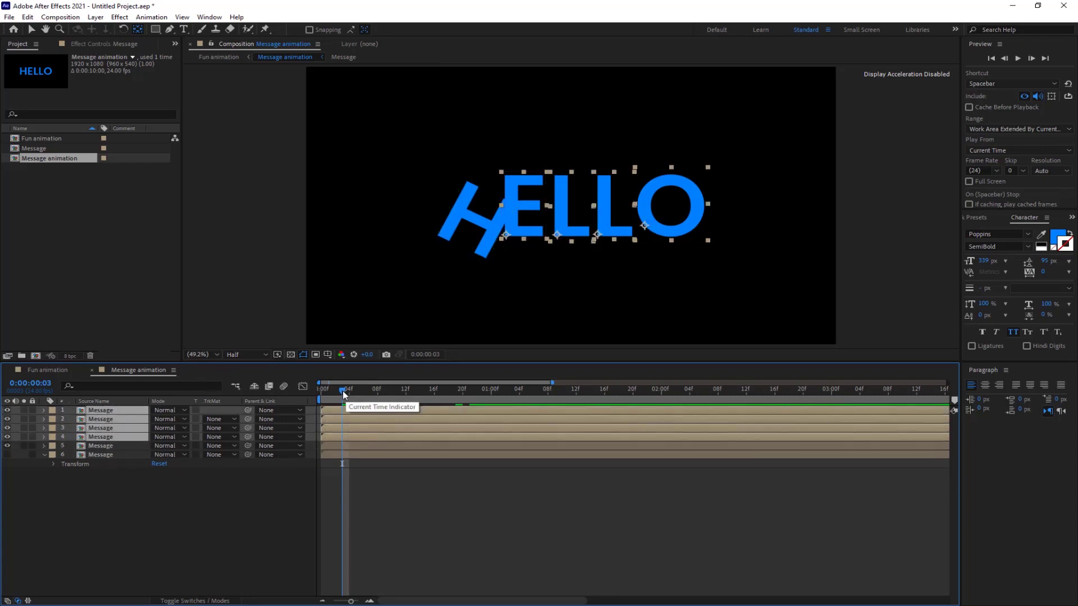
drag(344, 392, 321, 392)
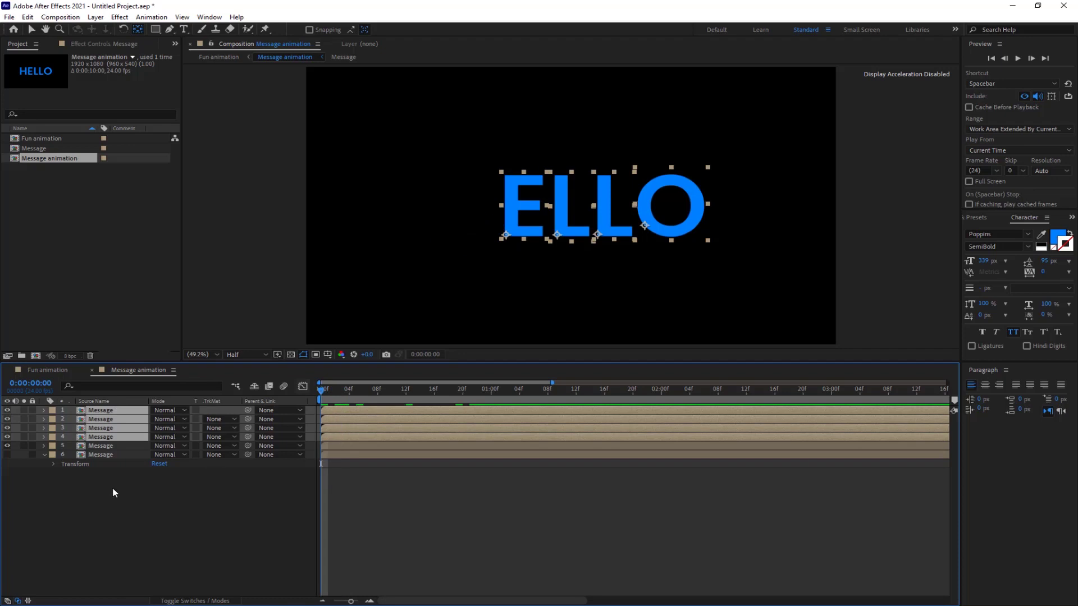
key(ctrl+v)
key(space)
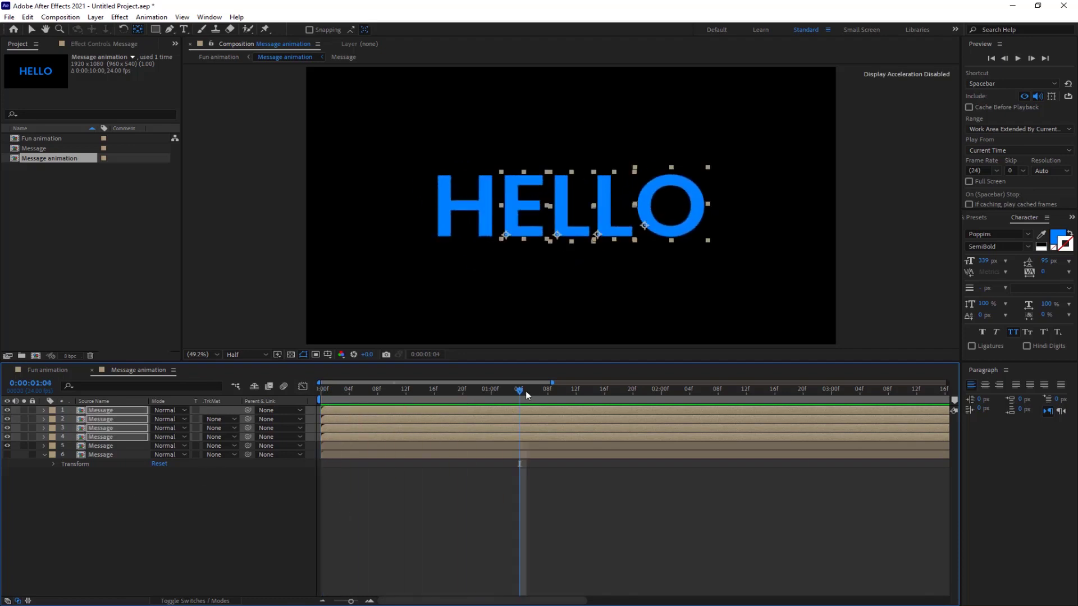
key(space)
Step: Crop the Message animation composition to 1124 x 316 px so it closely frames the HELLO text
click(101, 455)
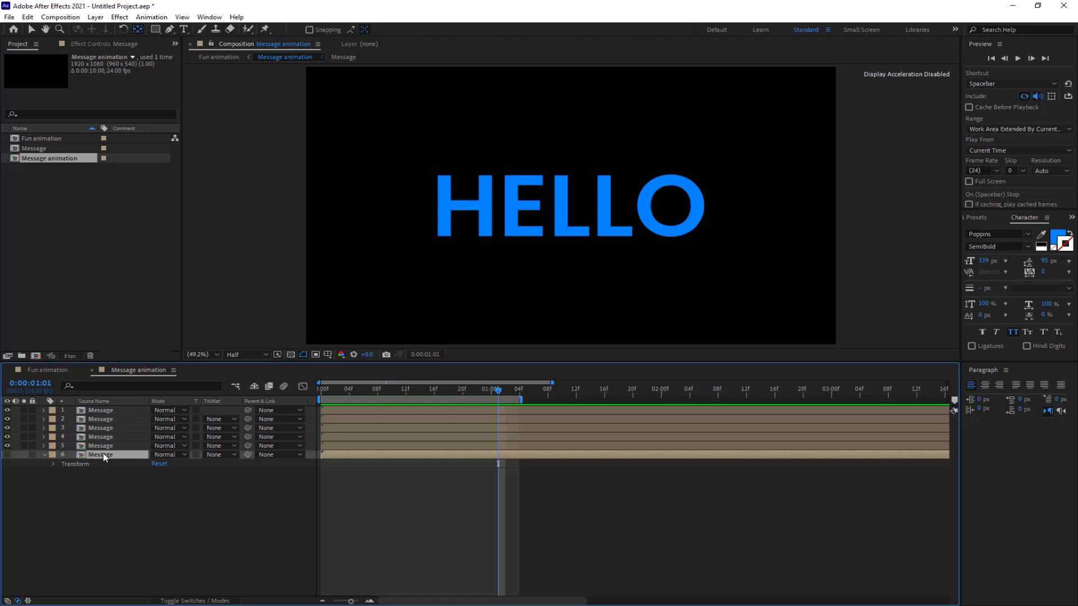
click(60, 17)
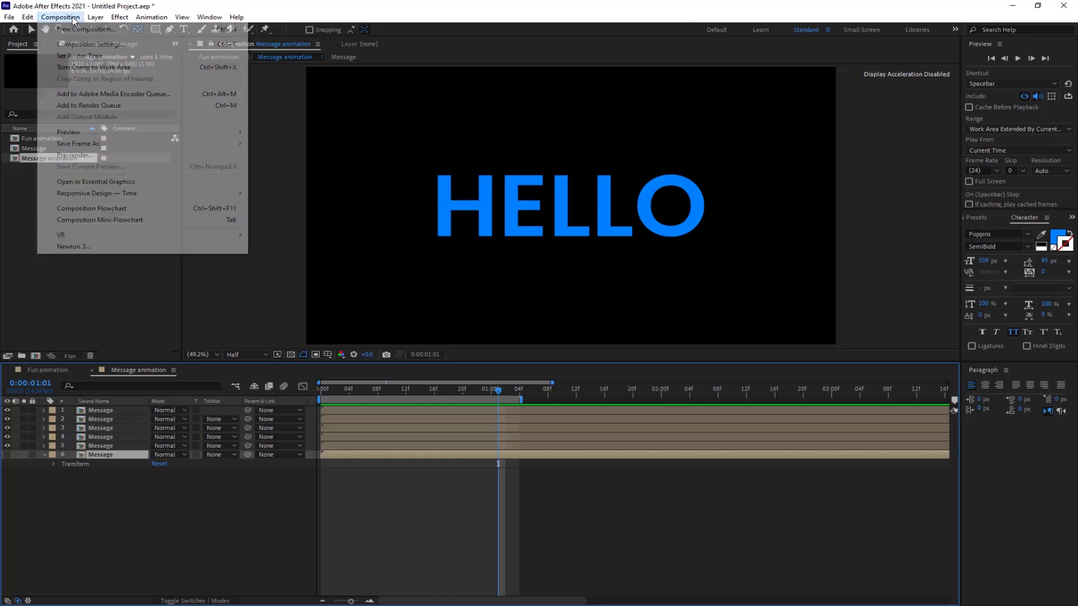
click(87, 44)
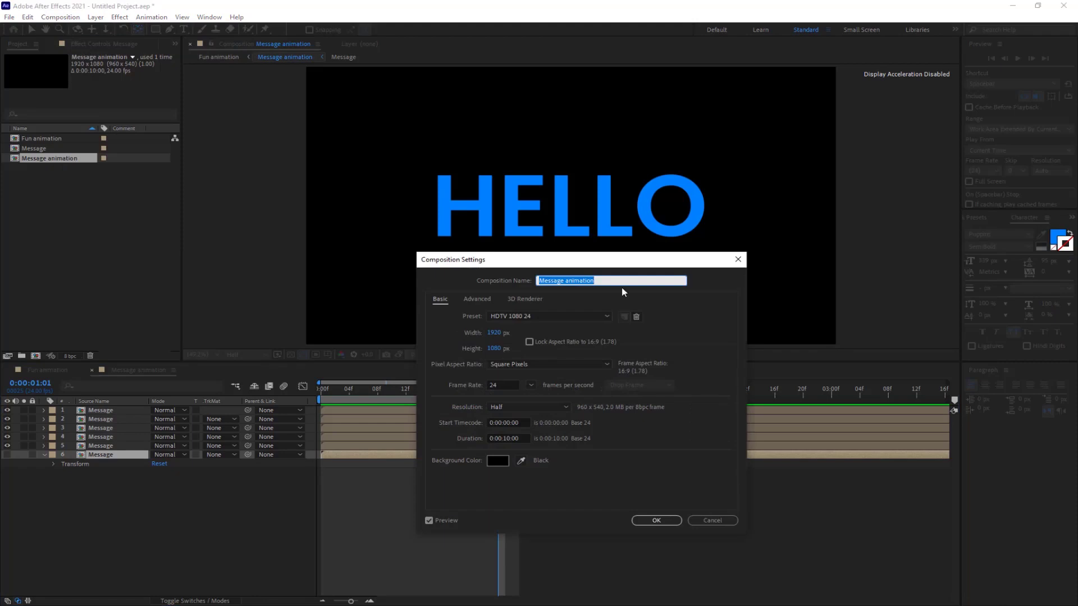
drag(600, 266, 972, 202)
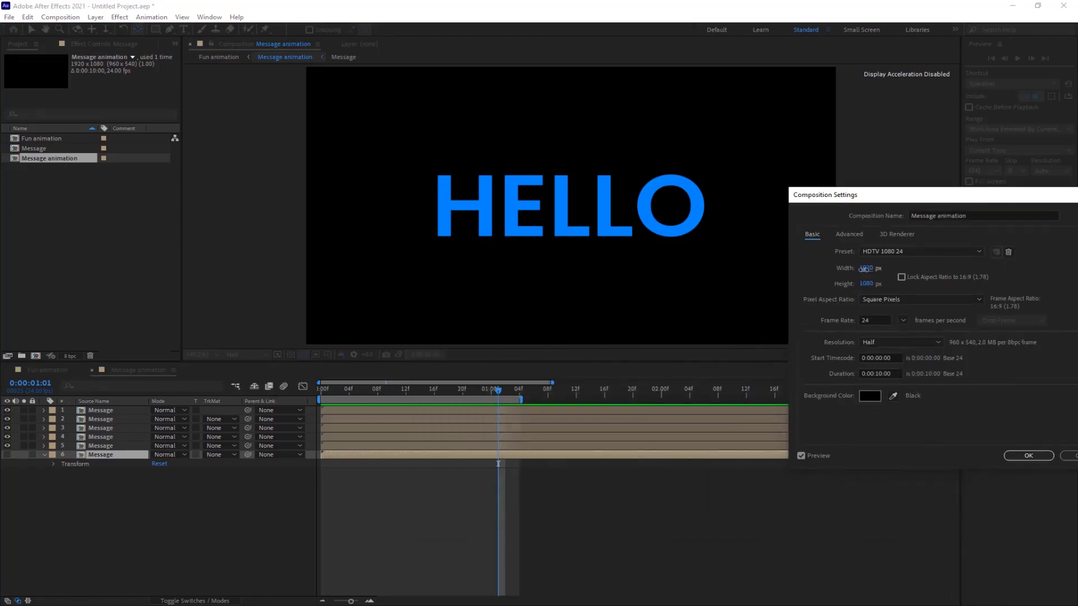
drag(864, 269, 475, 288)
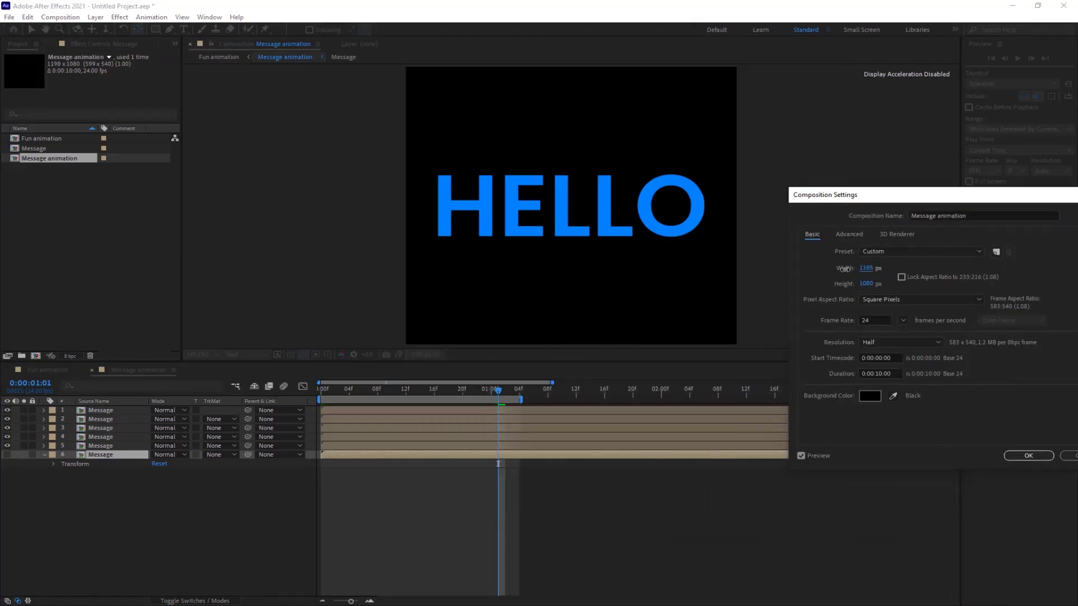
drag(845, 268, 857, 345)
drag(844, 285, 621, 284)
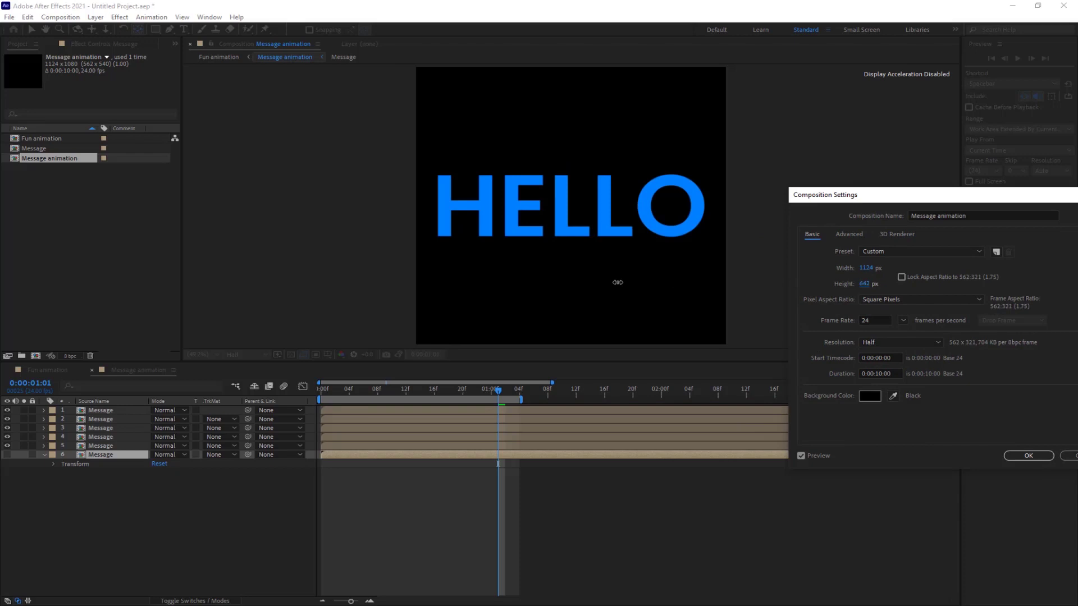
drag(840, 281, 685, 285)
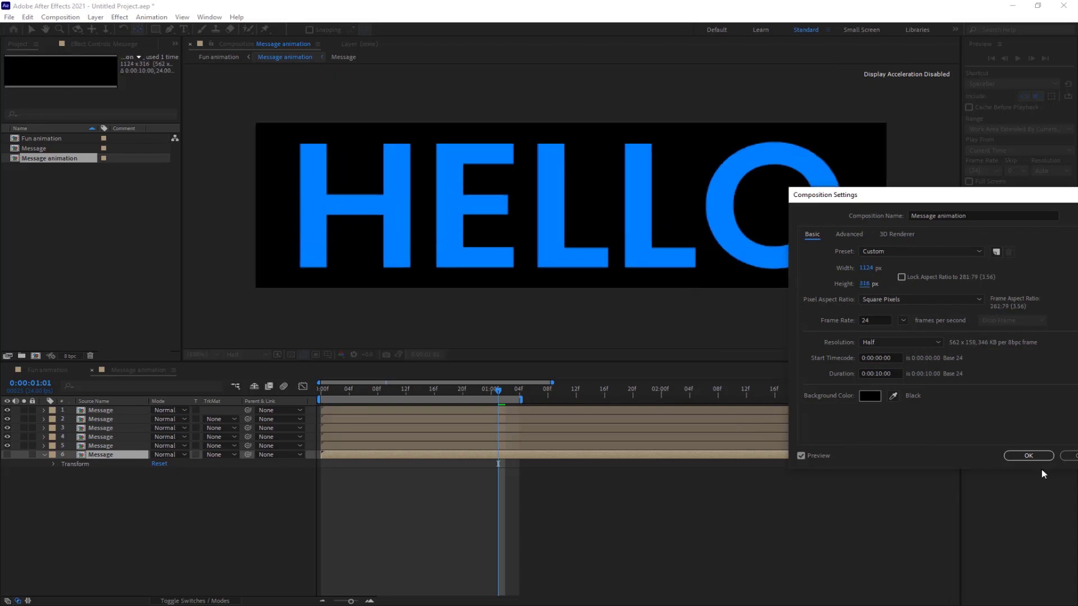
click(1029, 455)
Step: In the Fun animation composition, duplicate the Message animation layer twice
click(47, 370)
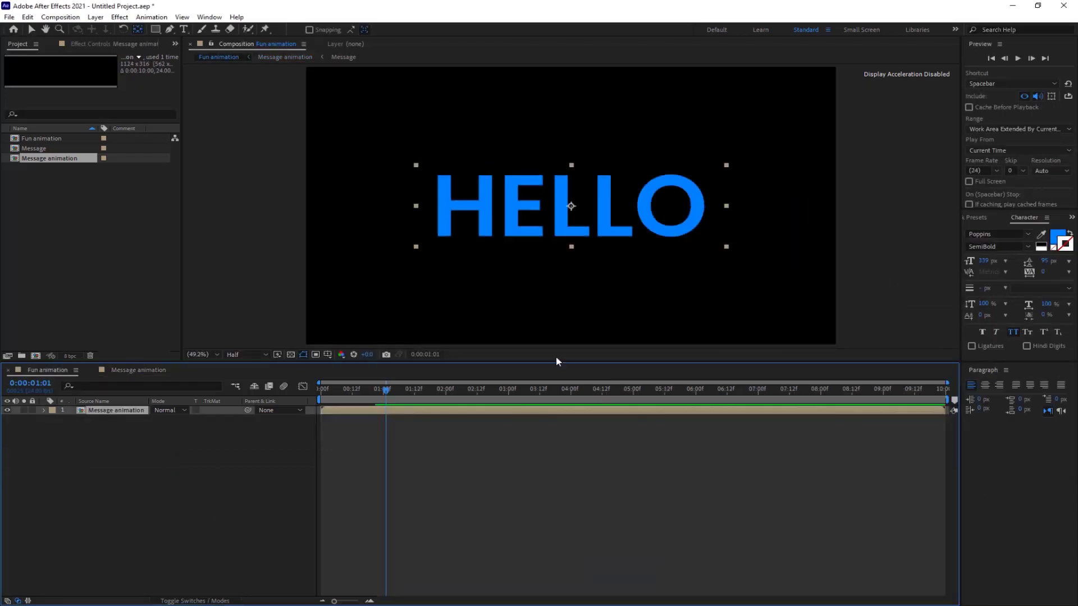
click(82, 453)
click(118, 411)
key(ctrl+d)
key(ctrl+d)
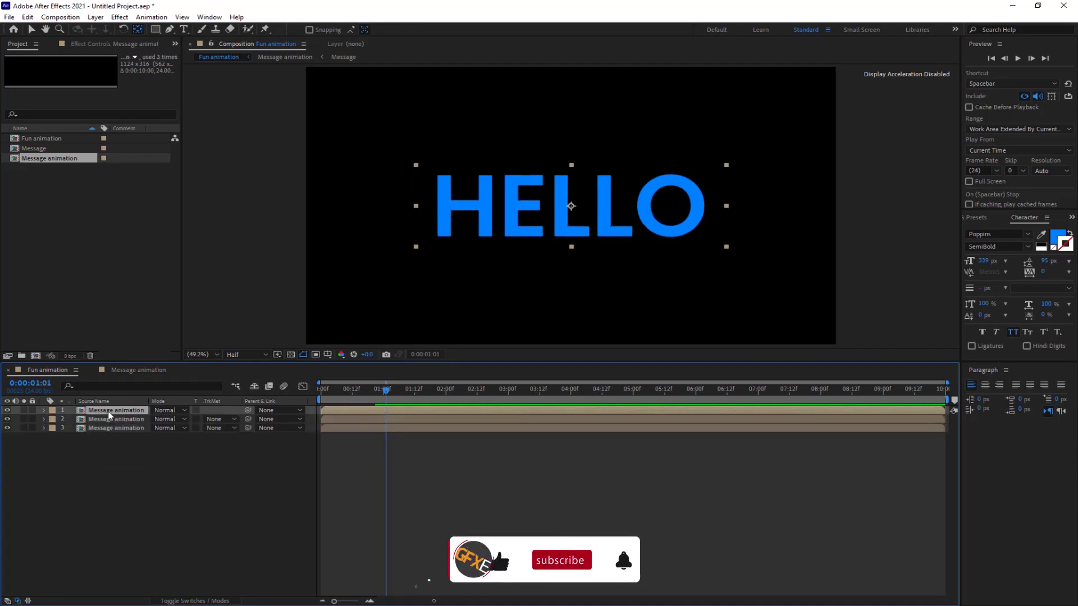
Step: Move layer 3 directly below the centred HELLO and layer 1 directly above it, forming three stacked rows
click(112, 429)
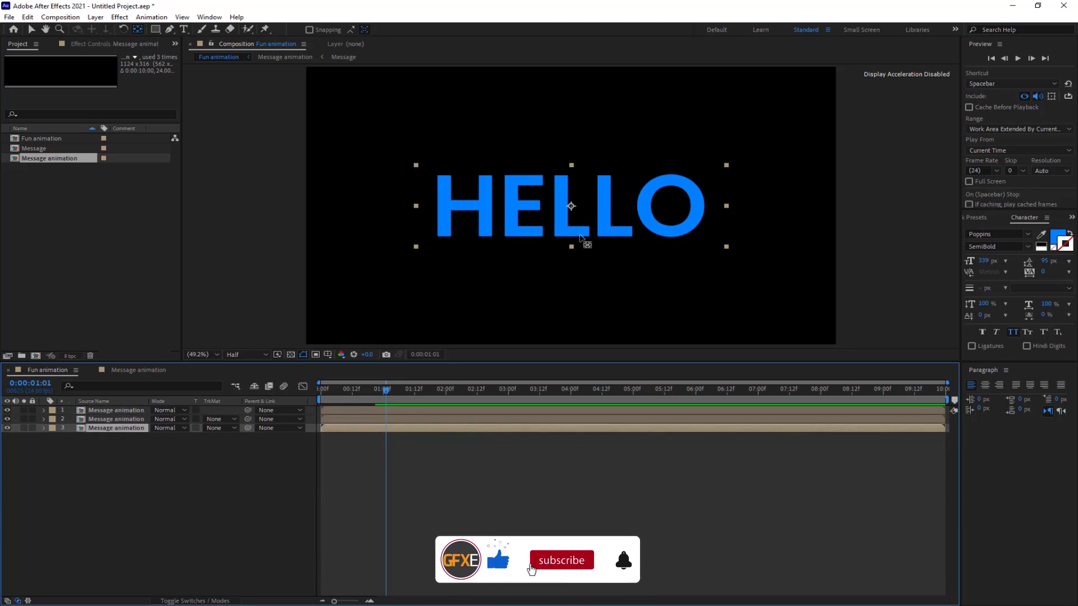
key(v)
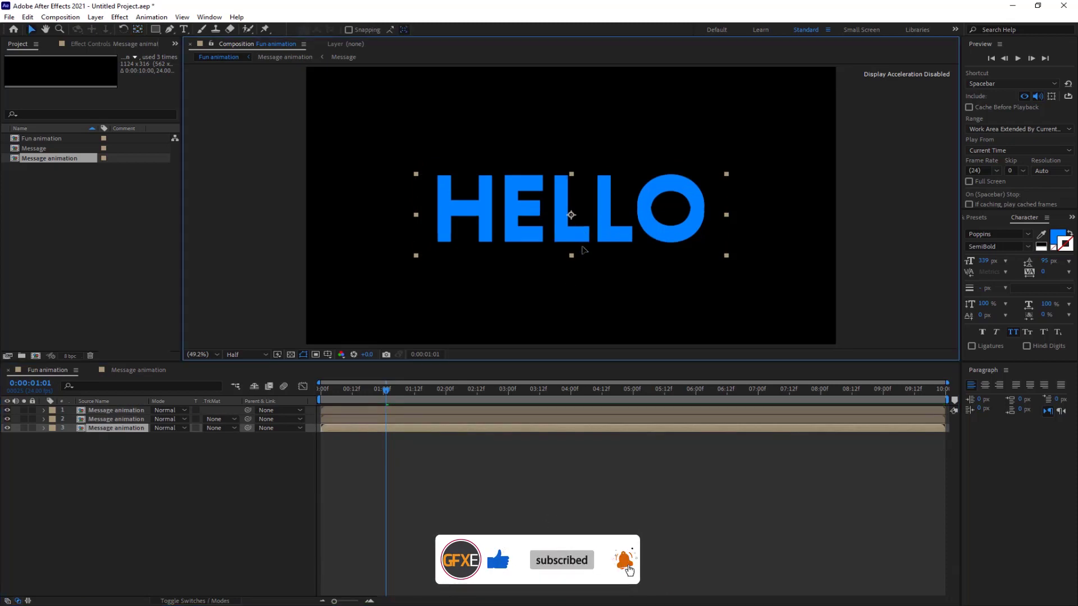
drag(582, 233, 578, 297)
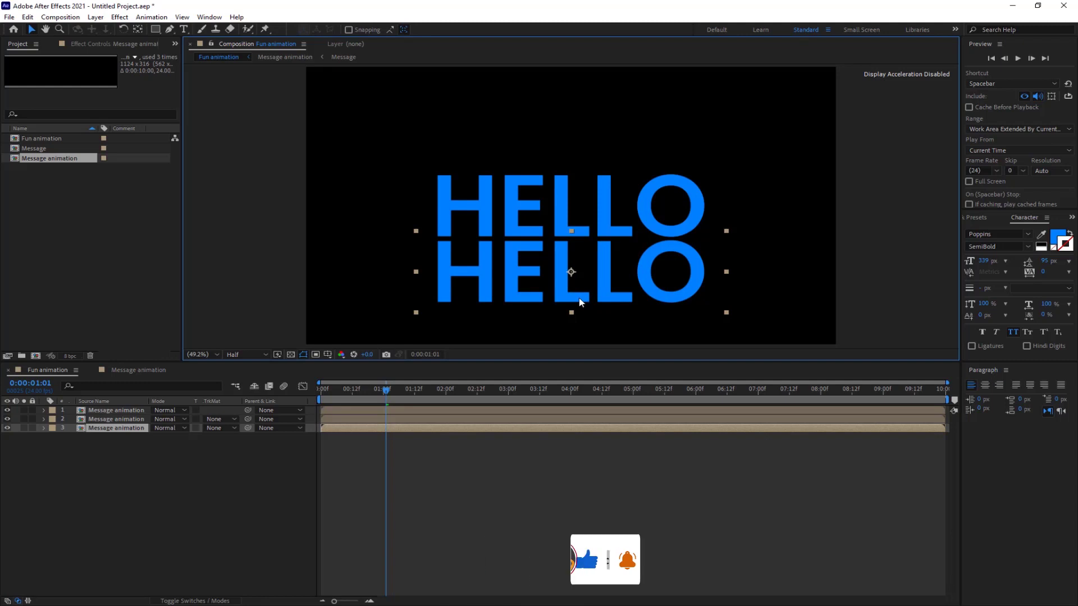
click(137, 411)
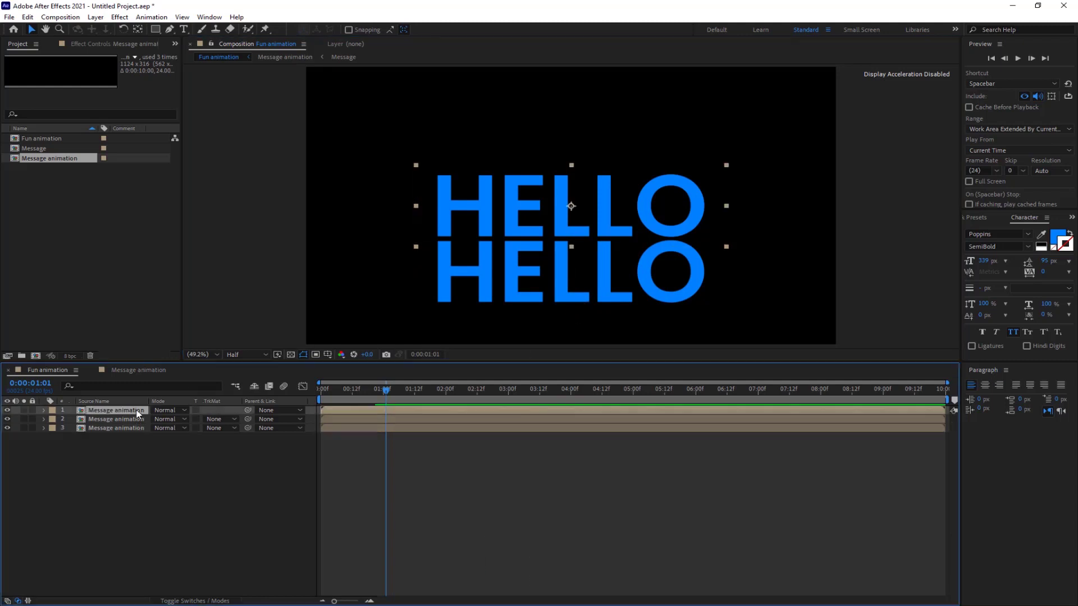
drag(564, 206, 567, 151)
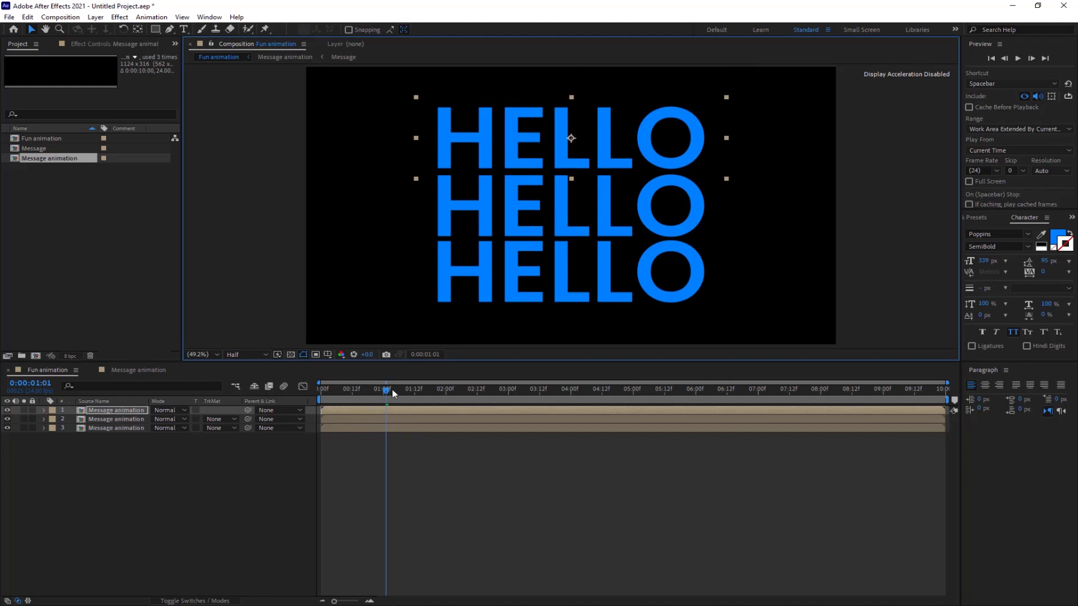
Step: Duplicate all three HELLO rows, group the copies above the originals in the layer stack, and place them end to end on the text's right side
click(113, 478)
drag(120, 451, 102, 403)
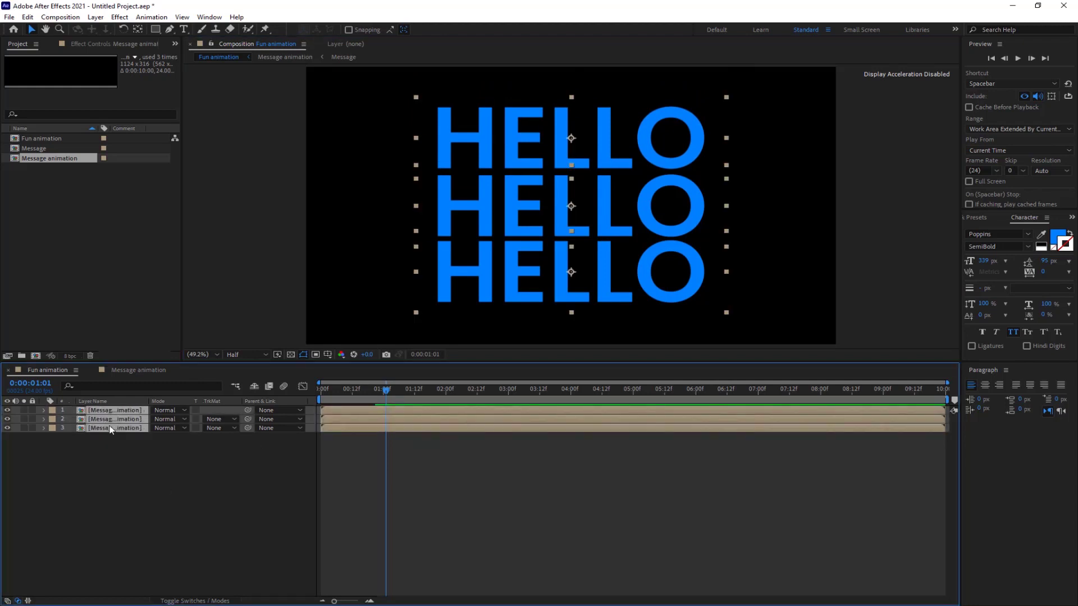
key(ctrl+d)
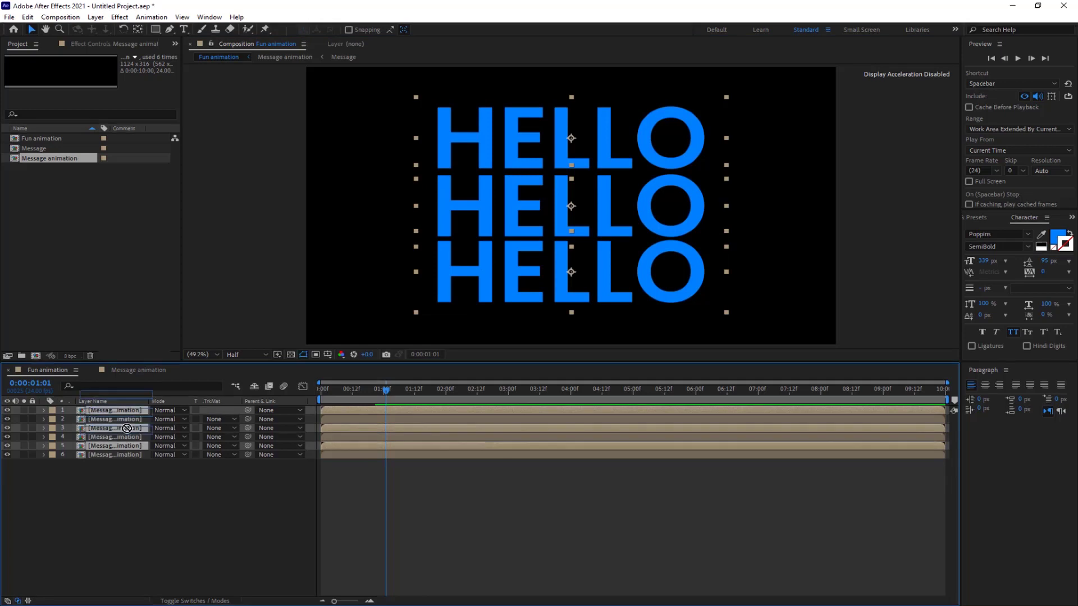
drag(123, 446, 128, 419)
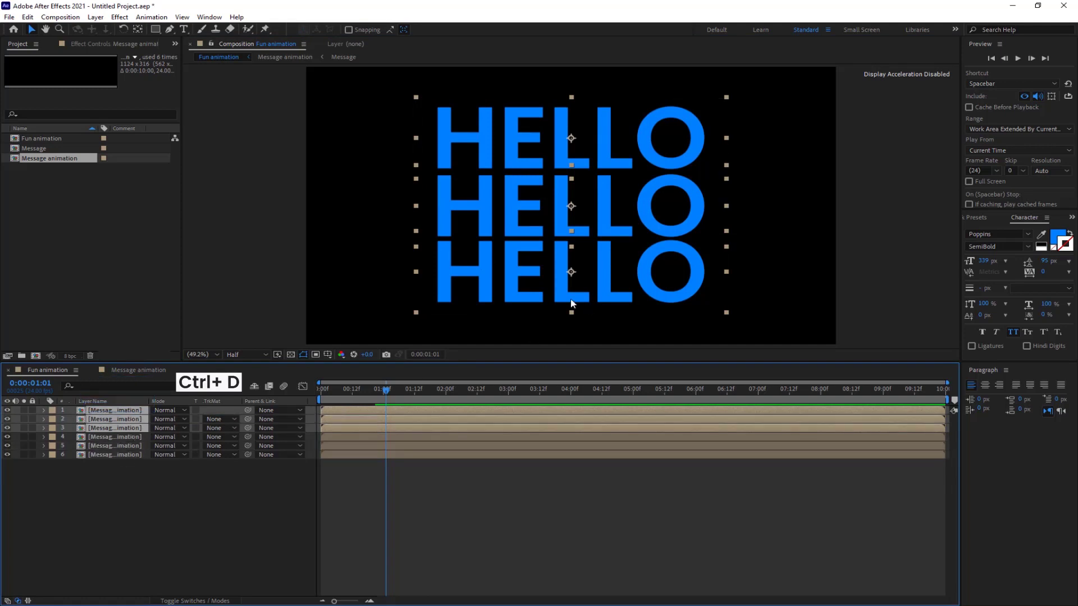
drag(572, 303, 849, 301)
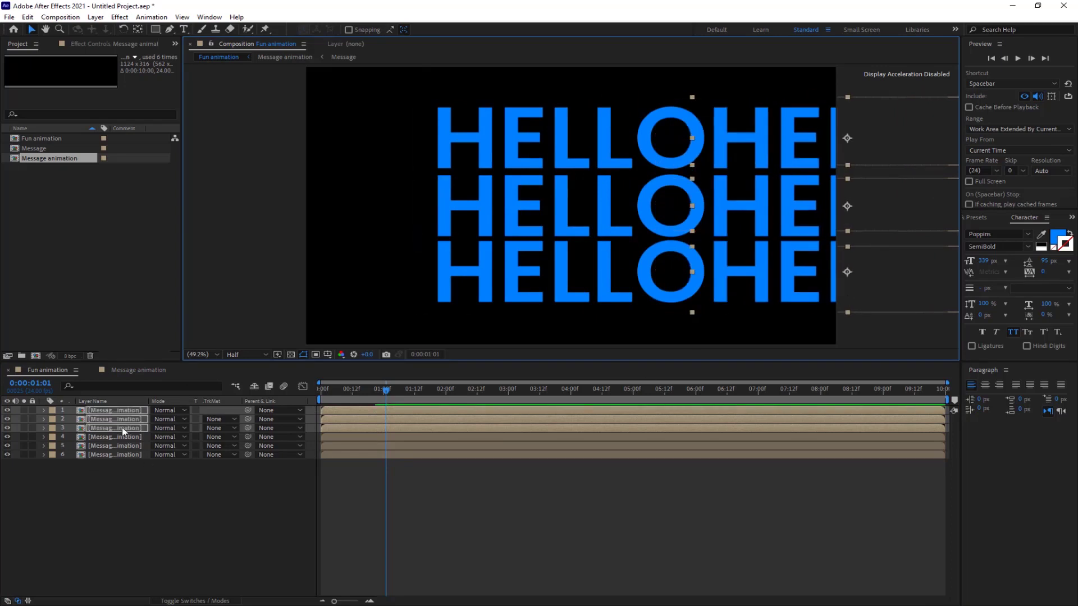
Step: Duplicate the three centre HELLO layers, bring the copies to the top of the layer stack, and place them on the text's left side
drag(117, 469, 113, 439)
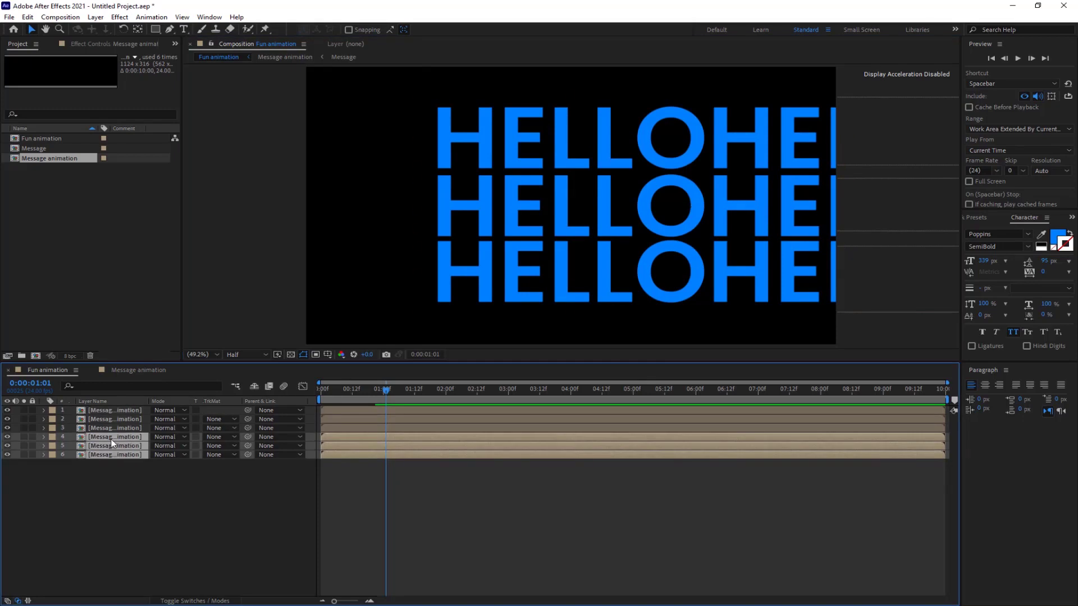
key(ctrl+d)
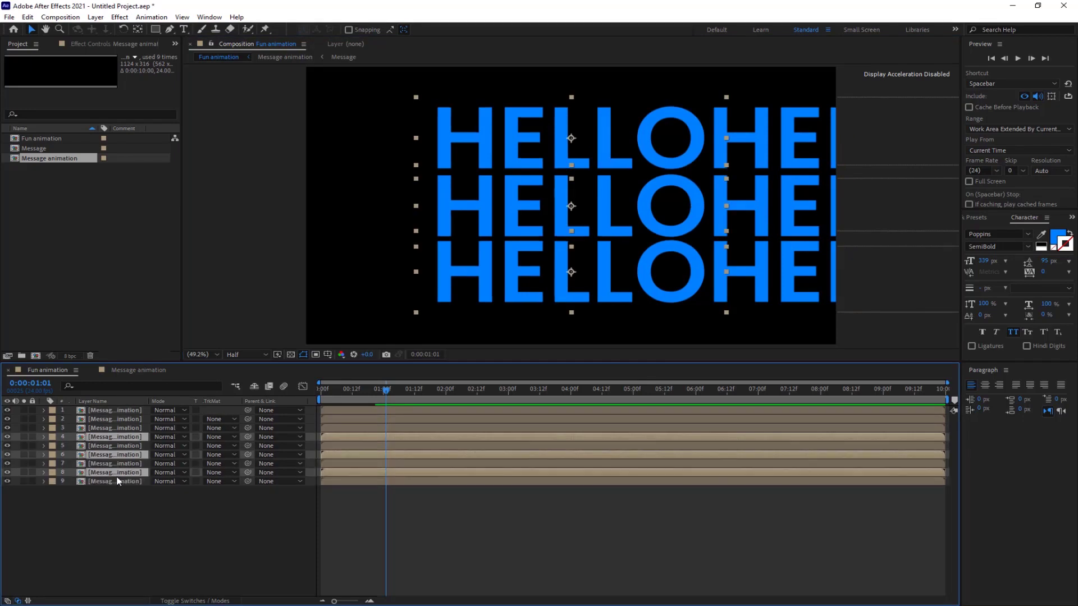
drag(119, 476, 122, 410)
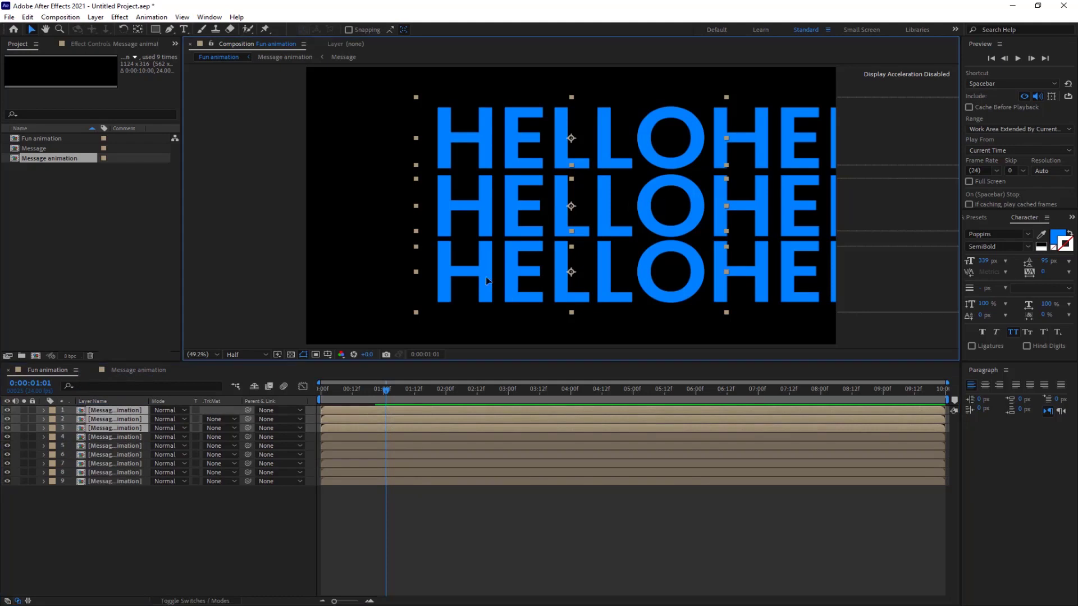
drag(491, 284, 211, 273)
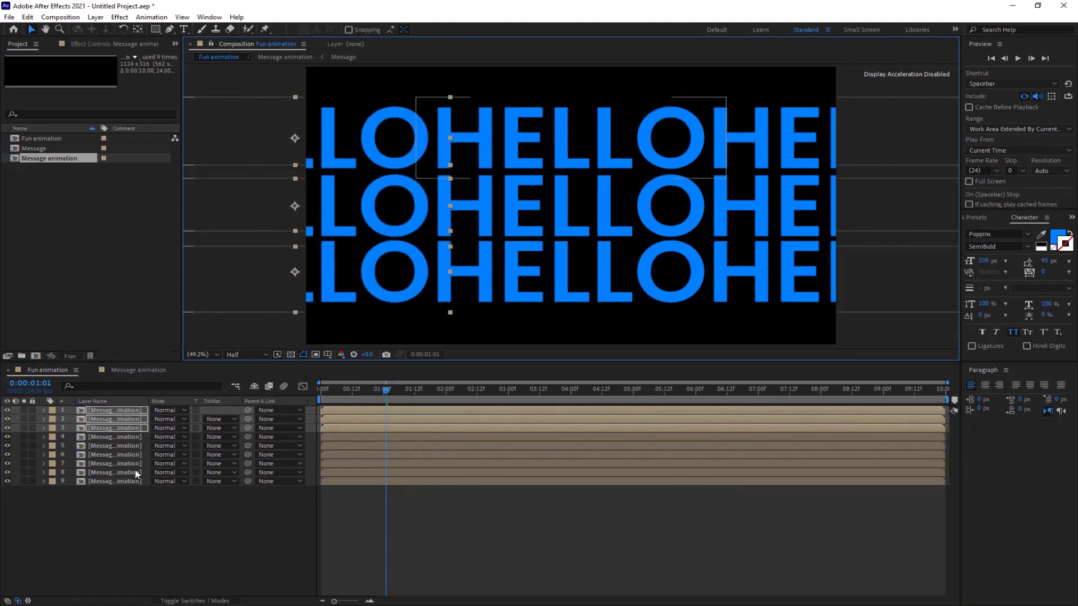
Step: Select the three HELLO layers of the bottom row and shift them about 150 px to the left
click(123, 487)
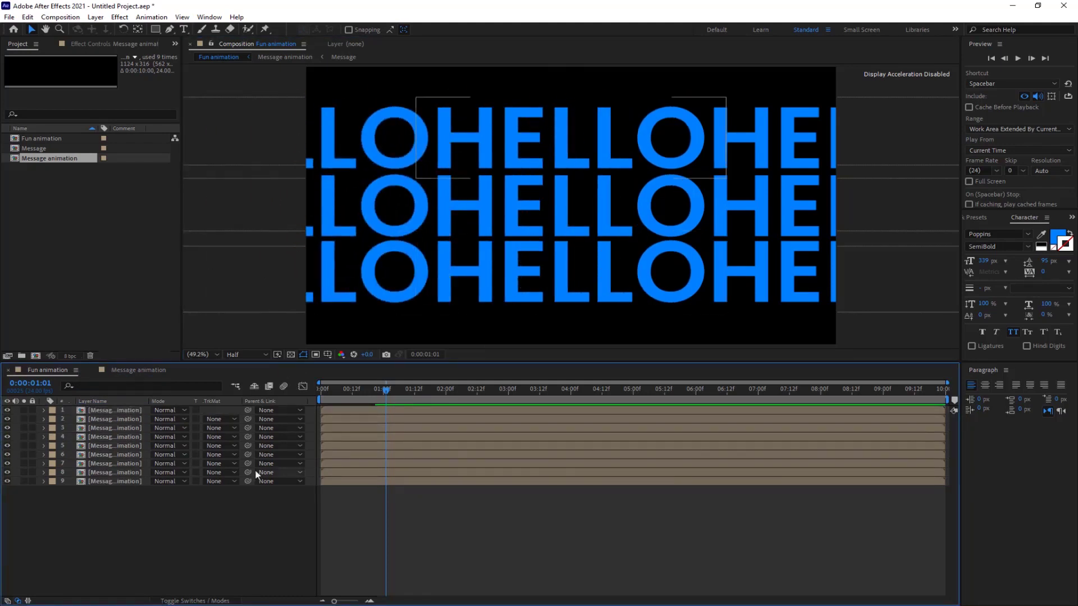
key(d)
drag(382, 383, 437, 383)
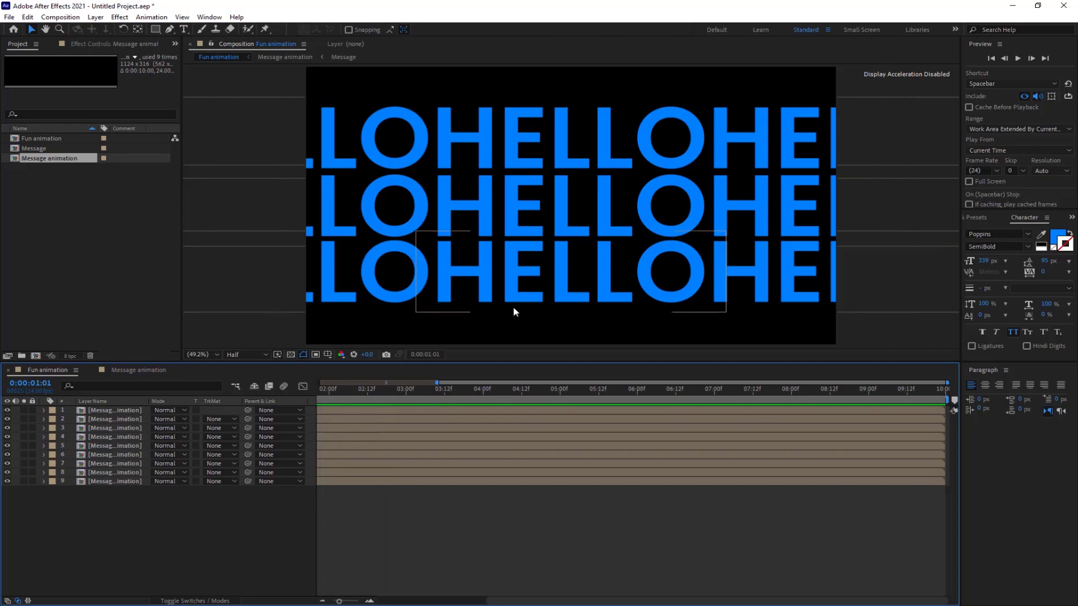
key(comma)
key(comma)
click(674, 320)
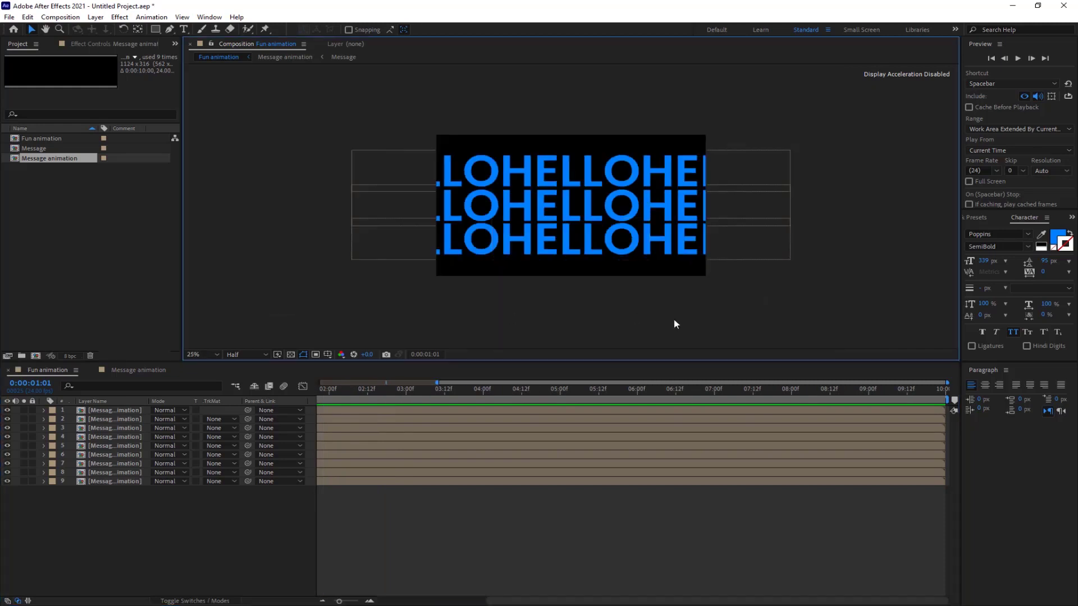
drag(759, 308, 422, 247)
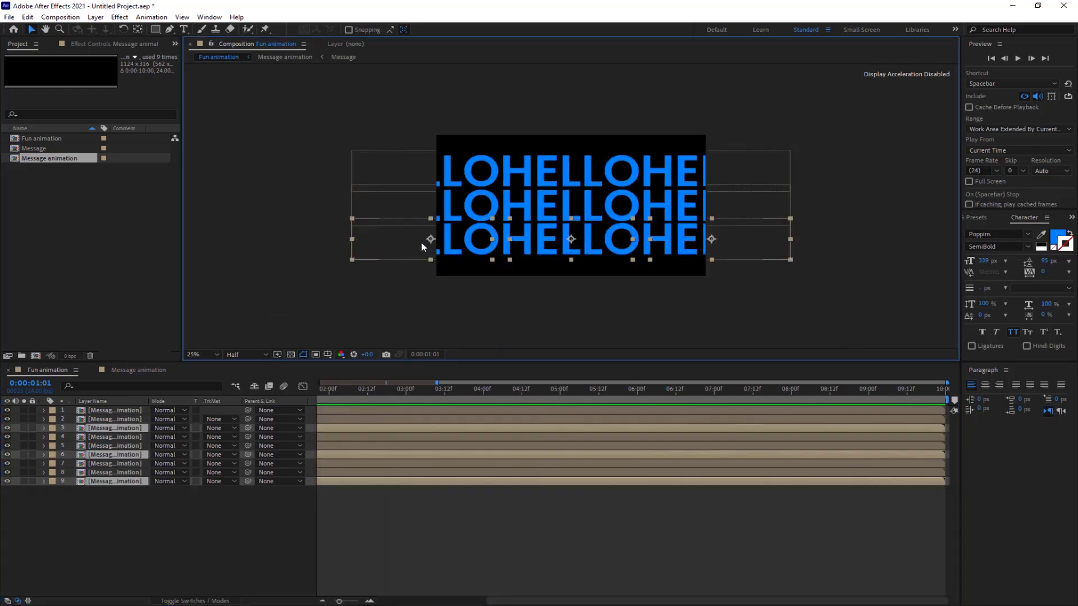
key(shift+Left)
key(shift+Left)
key(shift+Left)
key(shift+Left)
key(shift+Left)
key(shift+Left)
key(shift+Left)
key(shift+Left)
key(shift+Left)
key(shift+Left)
key(shift+Left)
key(shift+Left)
key(shift+Left)
key(shift+Left)
key(shift+Left)
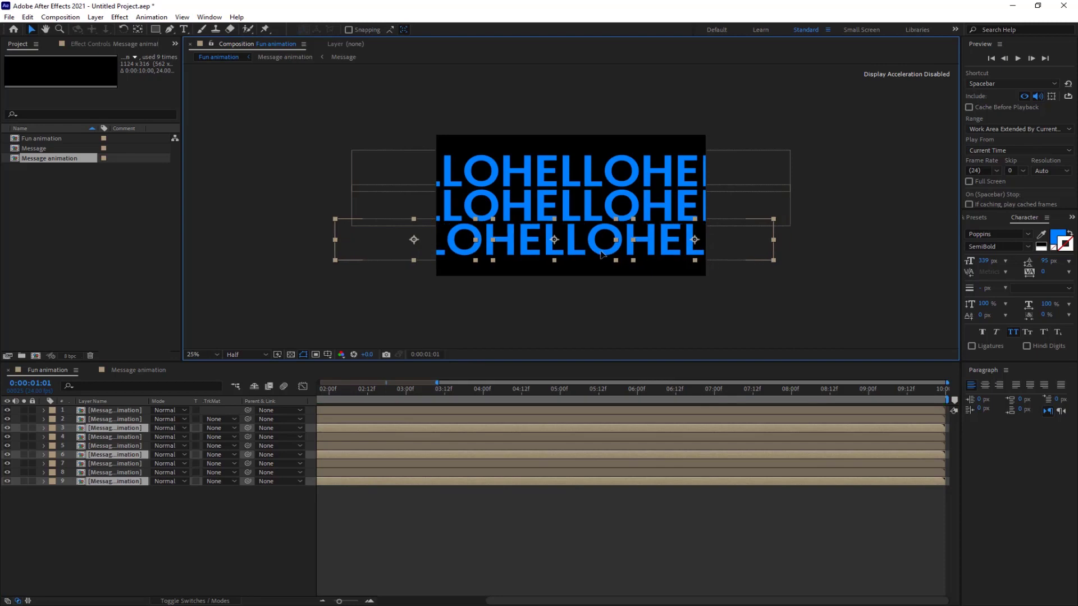
Step: Select the three HELLO layers of the top row and shift them about 110 px to the right
drag(325, 115, 696, 185)
key(shift+Right)
key(shift+Right)
key(shift+Right)
key(shift+Right)
key(shift+Right)
key(shift+Right)
key(shift+Right)
key(shift+Right)
key(shift+Right)
key(shift+Right)
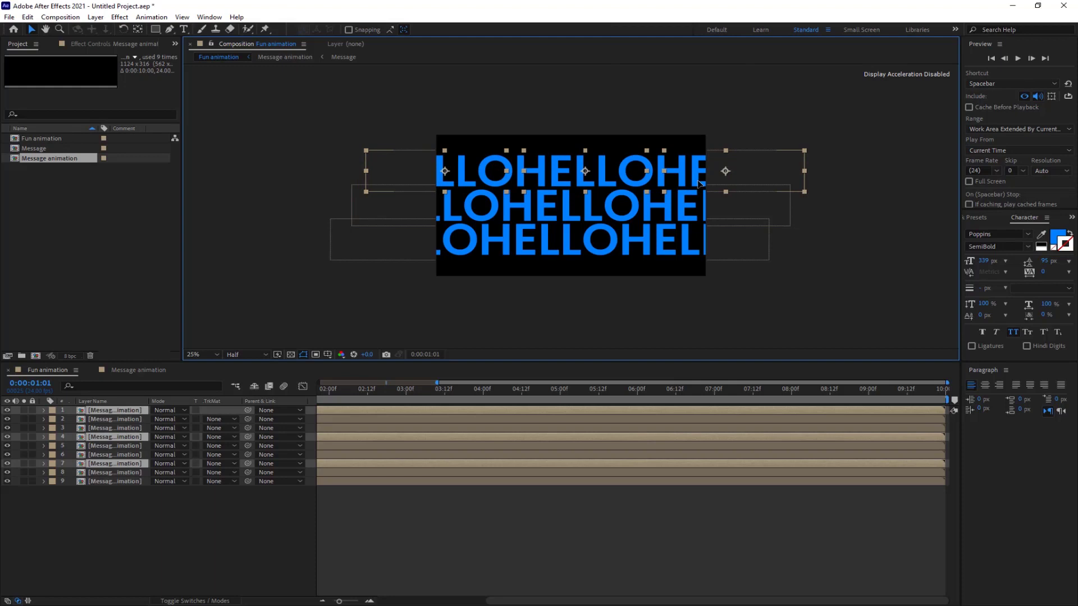
key(shift+Right)
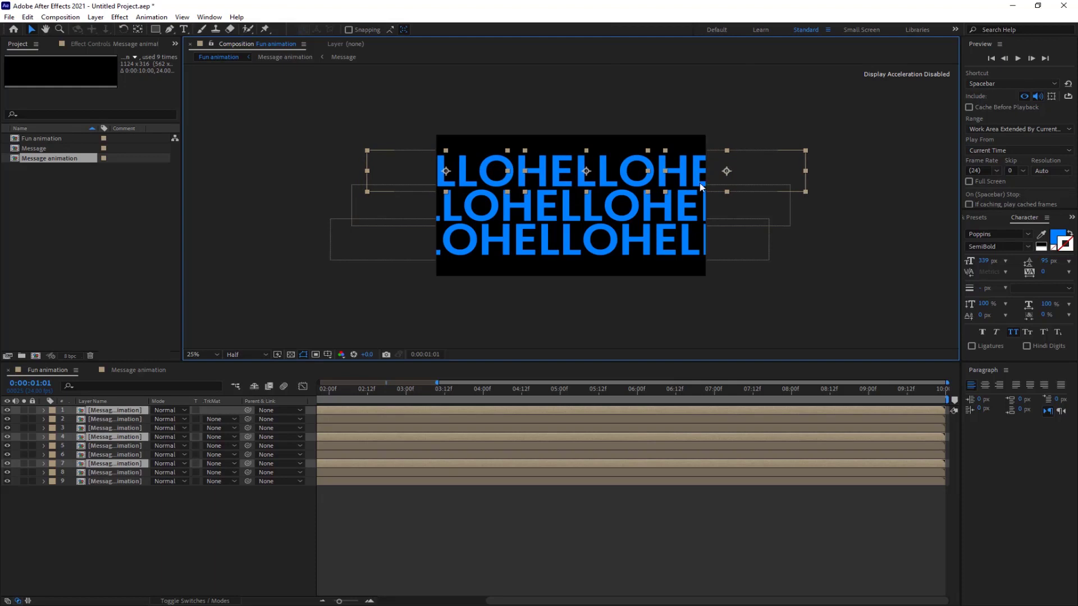
click(570, 317)
Step: Create a 1920 x 1080 px solid named BG in coral red (RGB 255, 106, 106) and place it beneath all HELLO layers
right_click(95, 514)
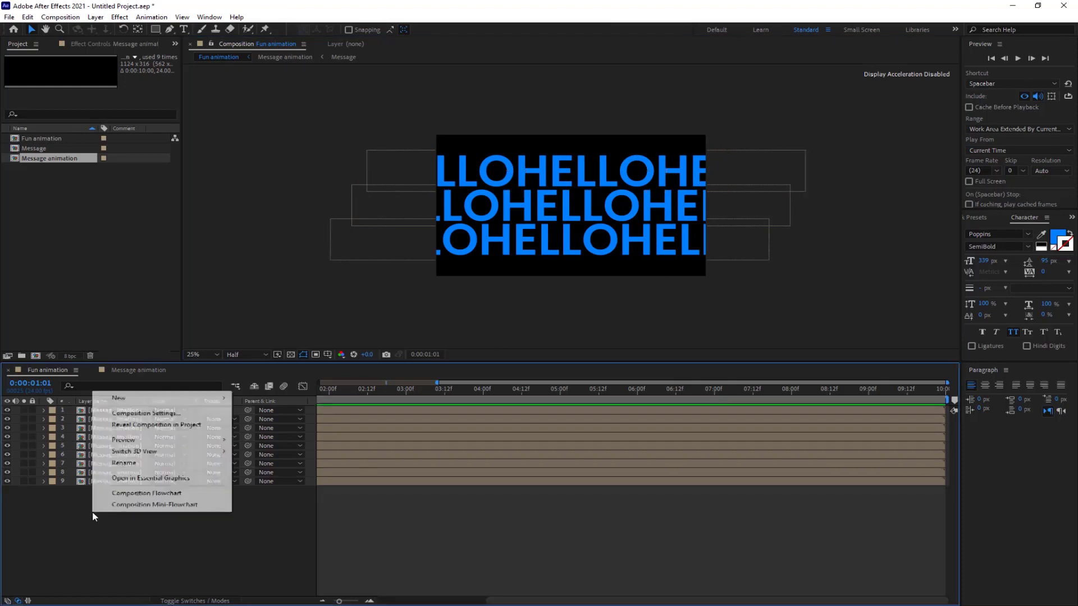
mouse_move(220, 401)
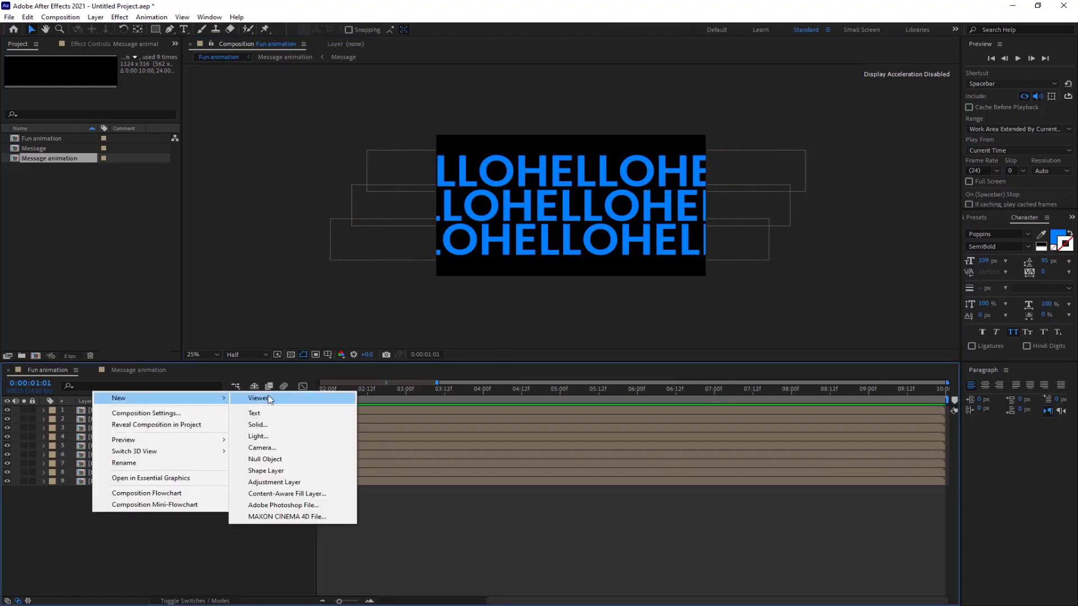
click(258, 425)
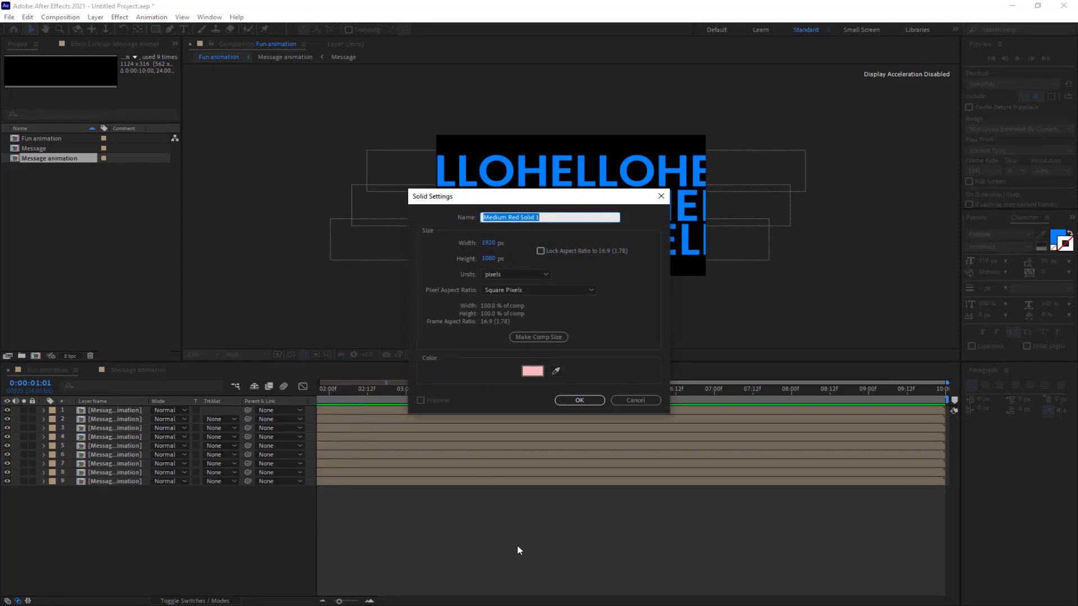
text(BG)
click(532, 371)
mouse_move(655, 278)
mouse_down()
mouse_move(657, 287)
mouse_move(658, 278)
mouse_up()
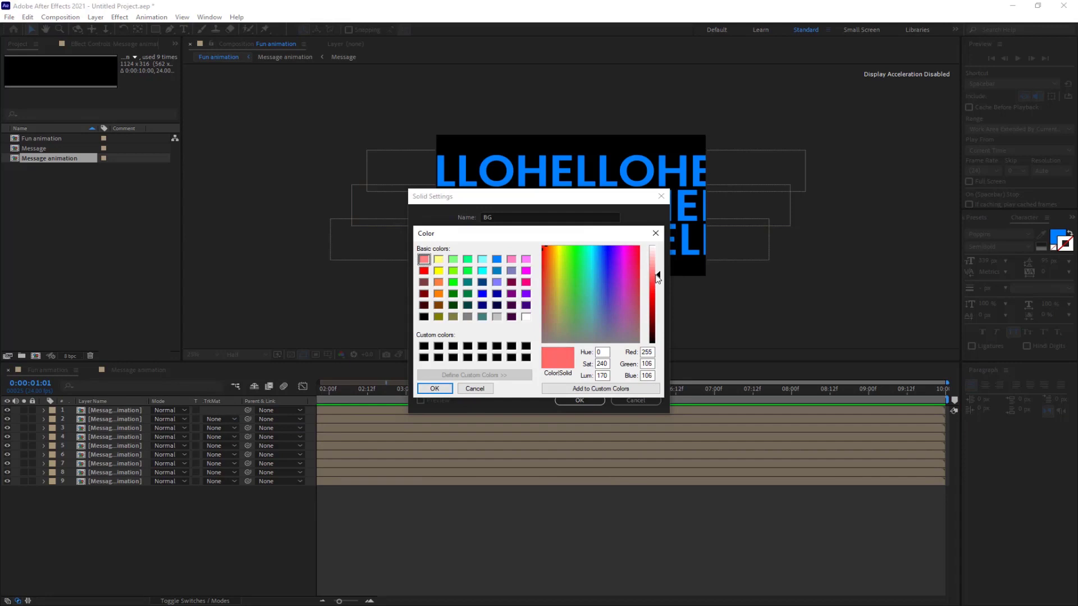
click(486, 388)
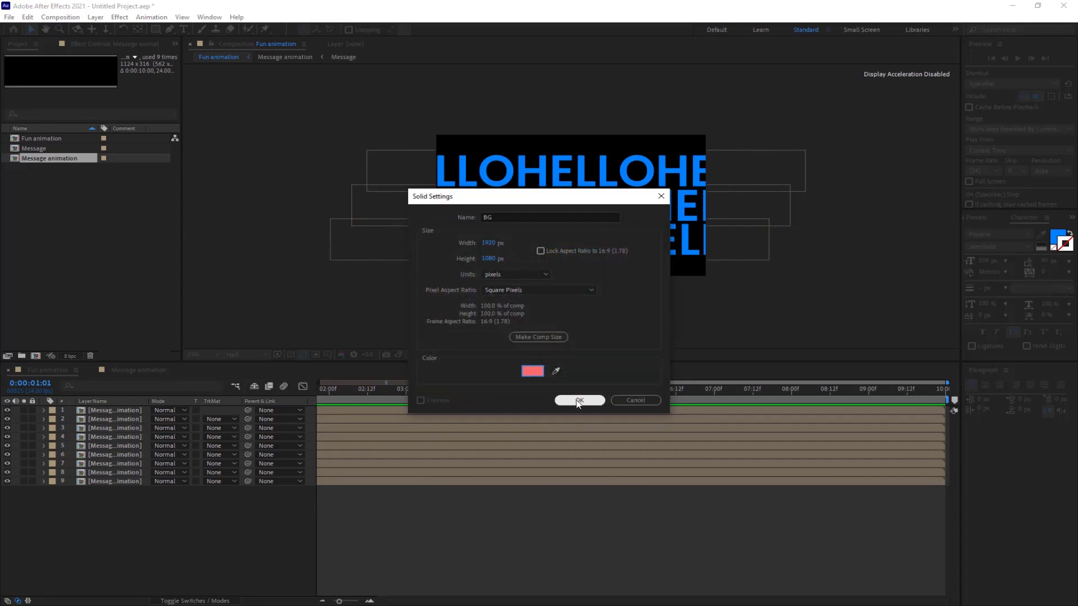
click(578, 400)
drag(111, 415, 99, 547)
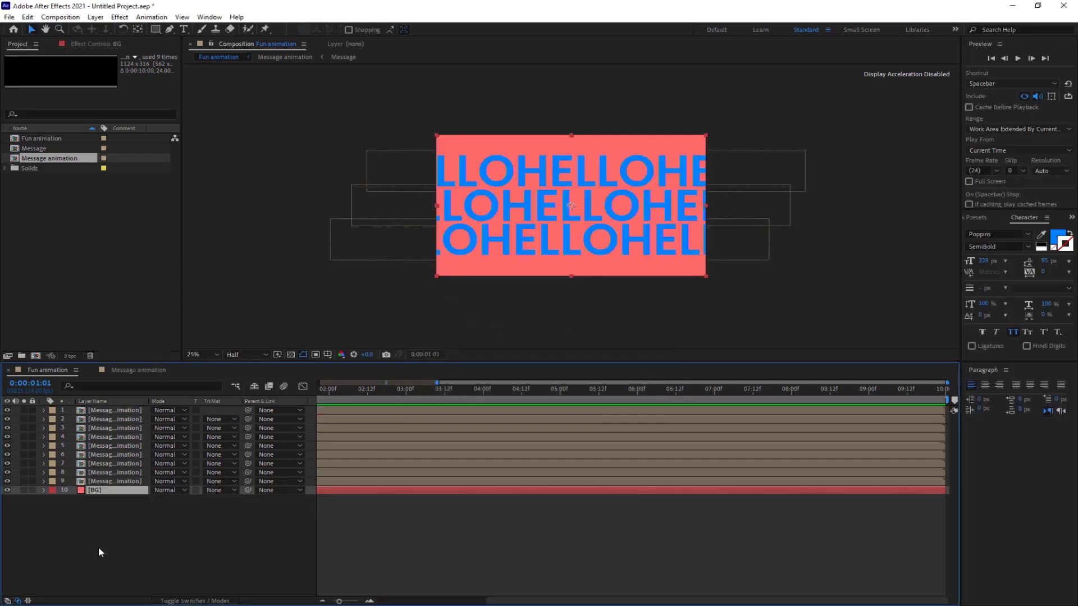
Step: Create a 1920 x 1080 px solid named Texture and bring it to the top of the layer stack
right_click(114, 534)
mouse_move(224, 420)
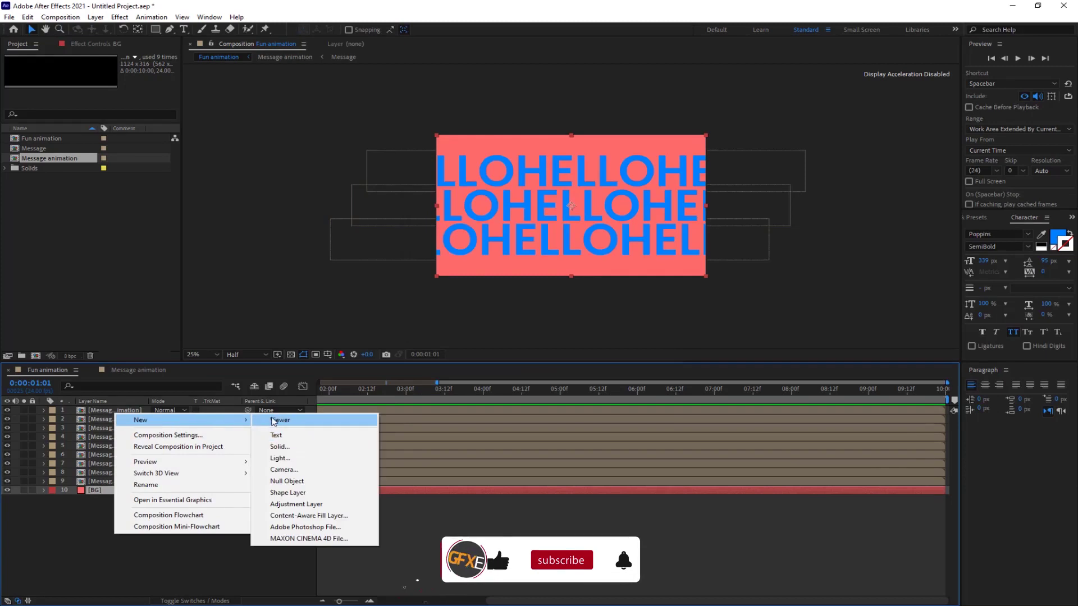
click(280, 446)
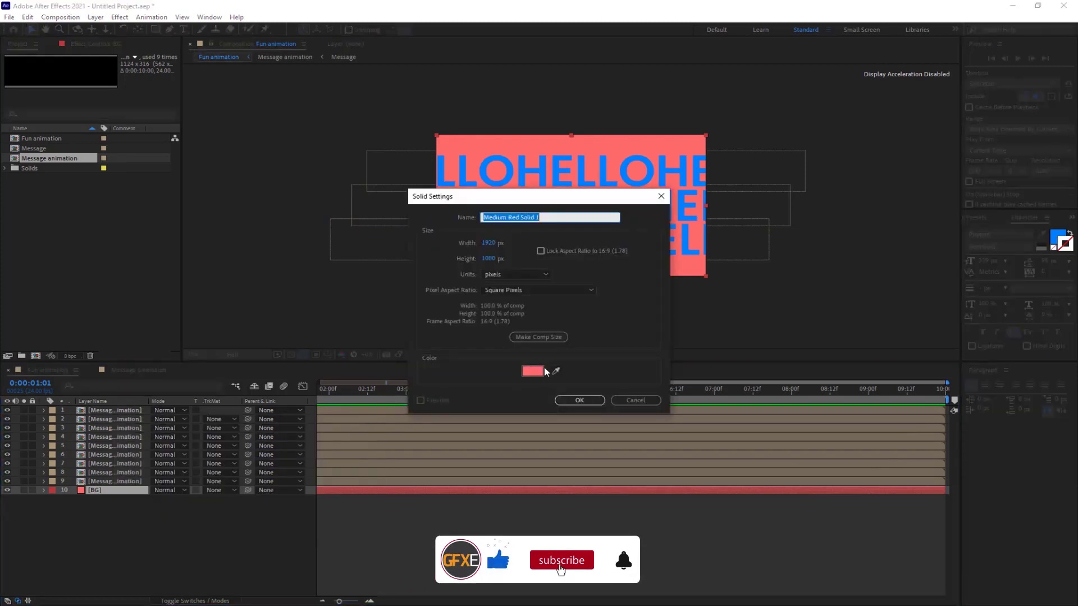
text(Te)
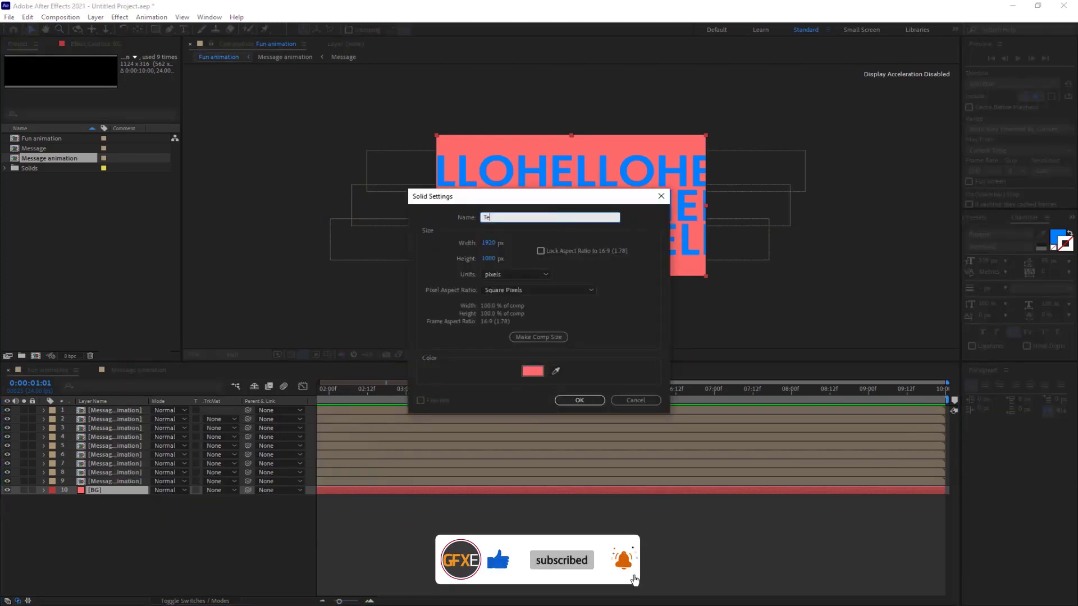
text(xture)
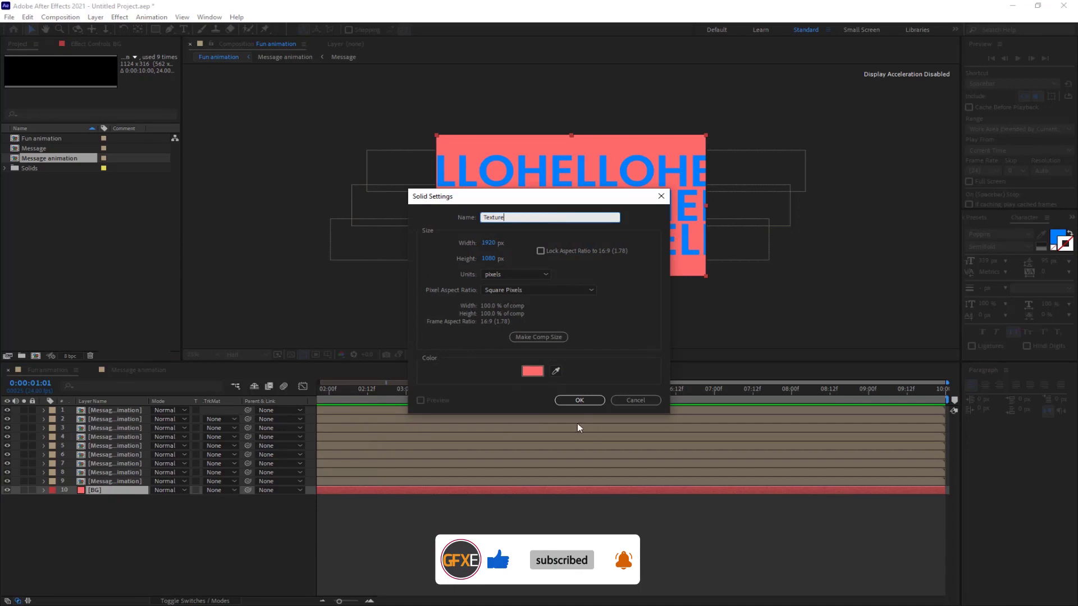
click(580, 401)
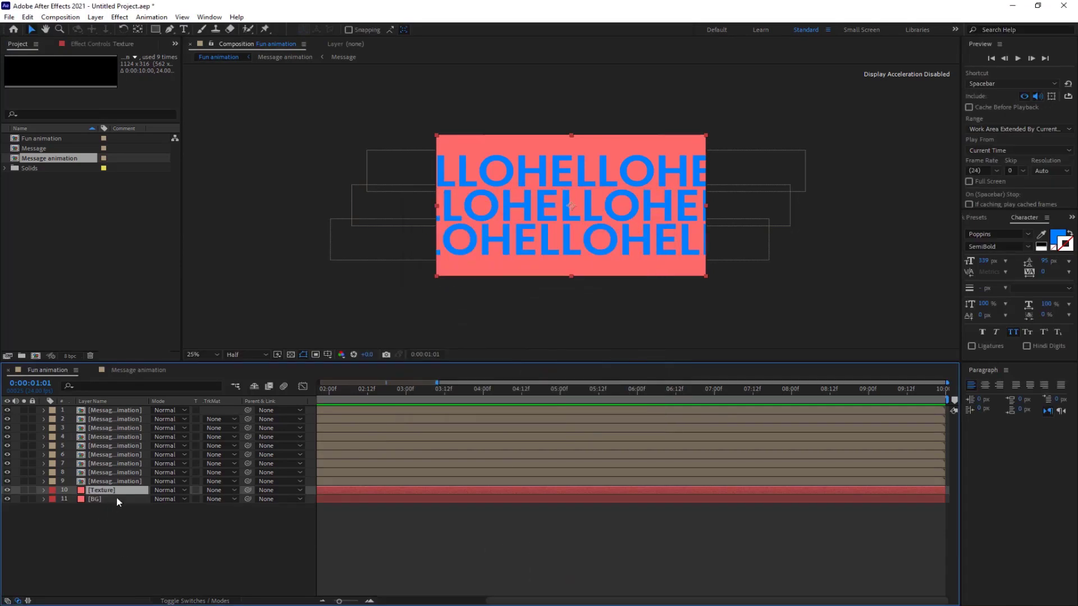
drag(119, 494, 128, 412)
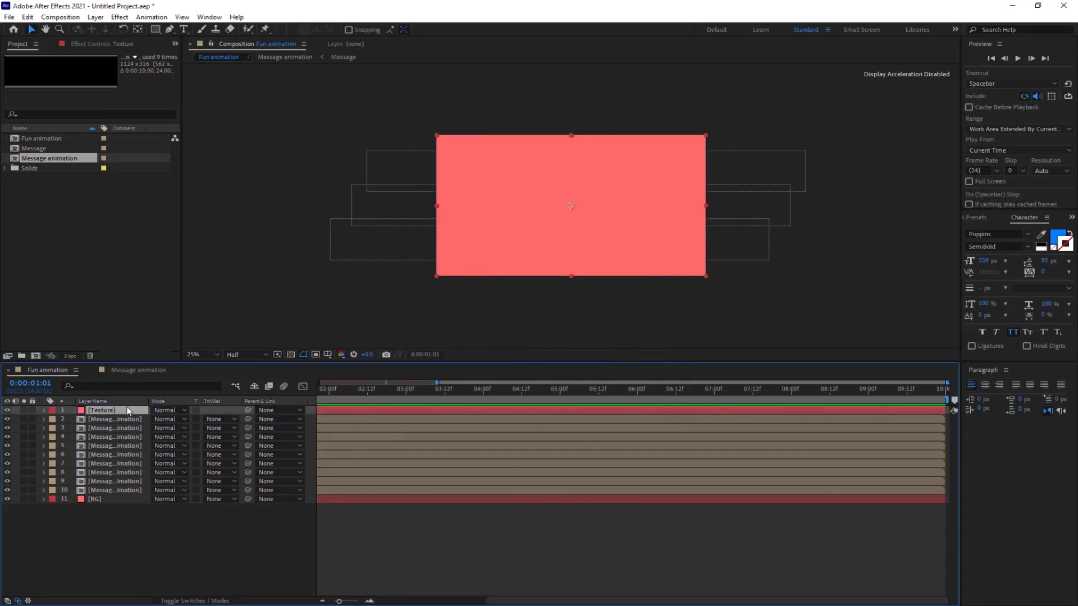
Step: Apply Fractal Noise to the Texture layer with noise type Linear and fractal type Dynamic
key(ctrl+space)
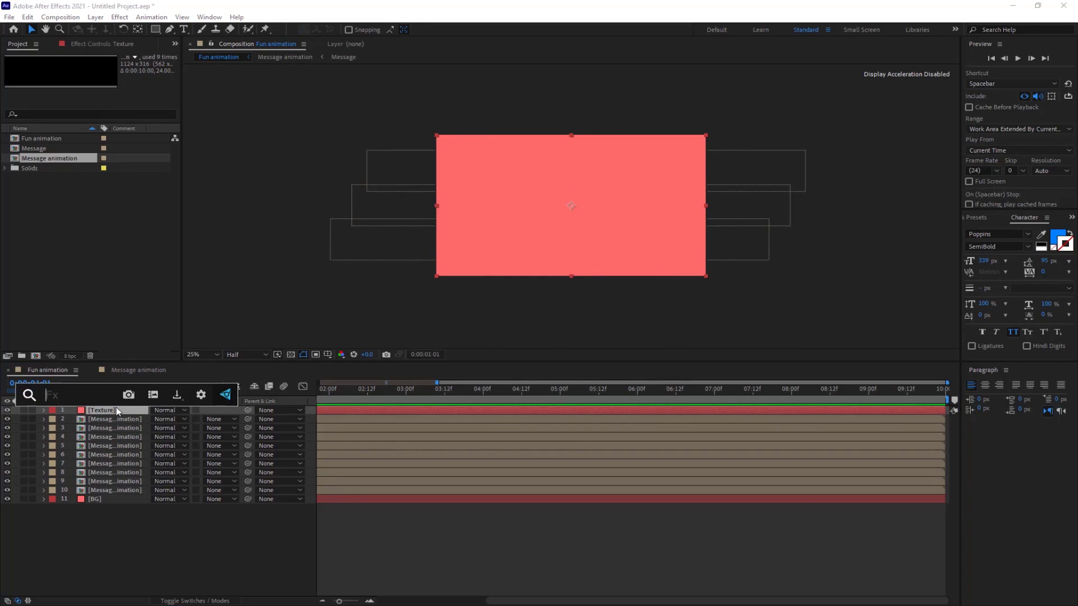
text(fract)
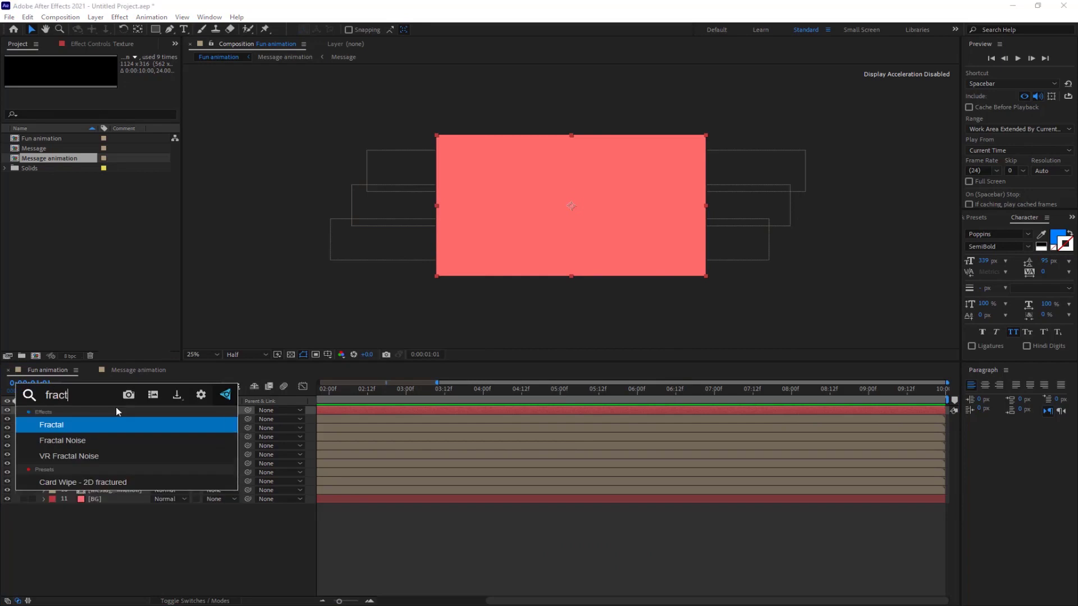
click(63, 441)
click(161, 84)
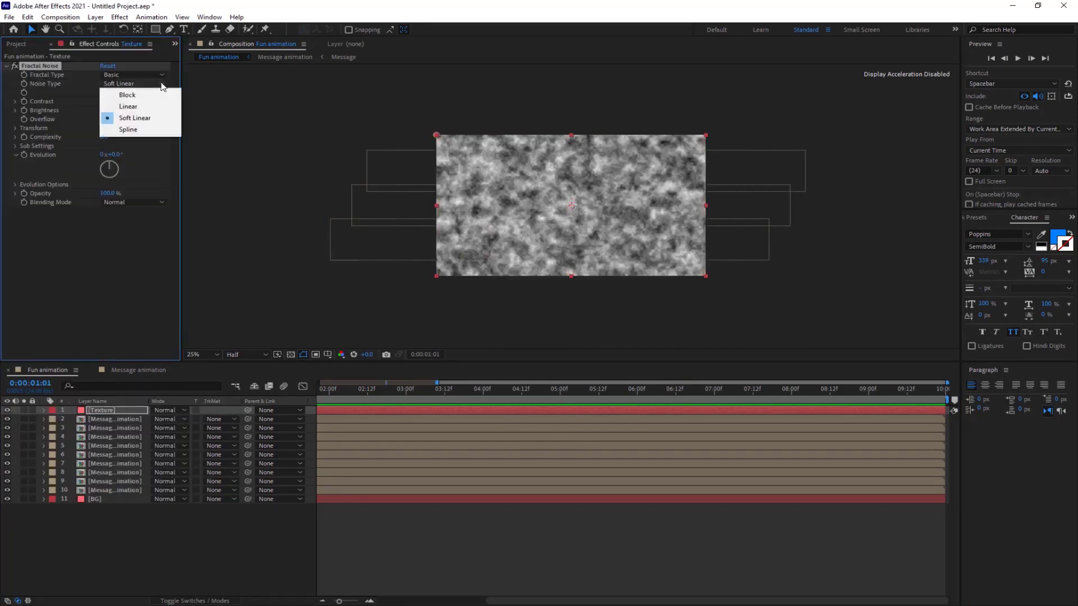
click(129, 106)
click(146, 74)
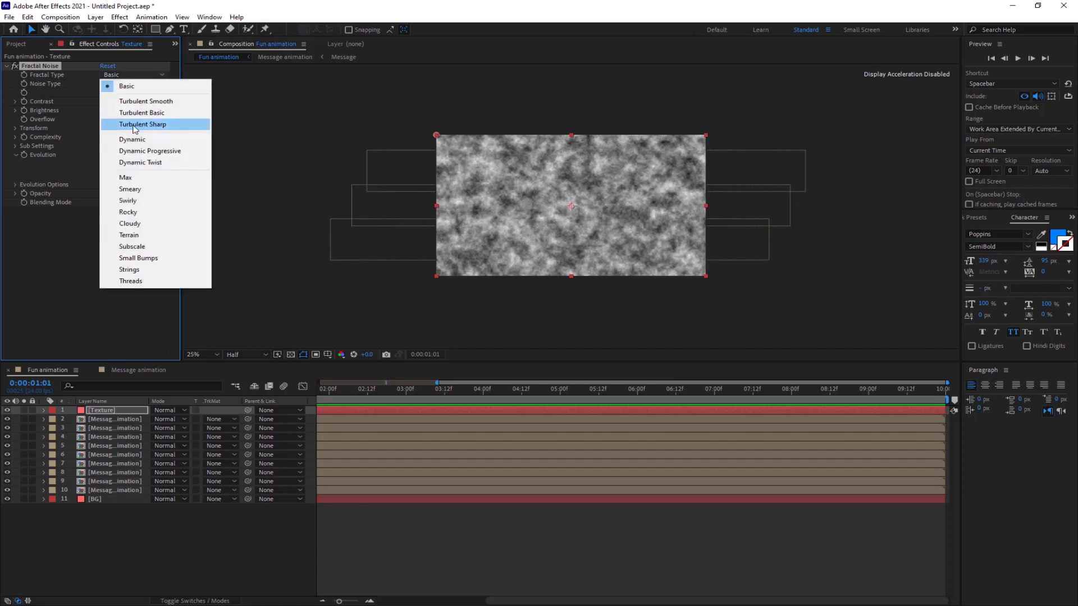
click(131, 137)
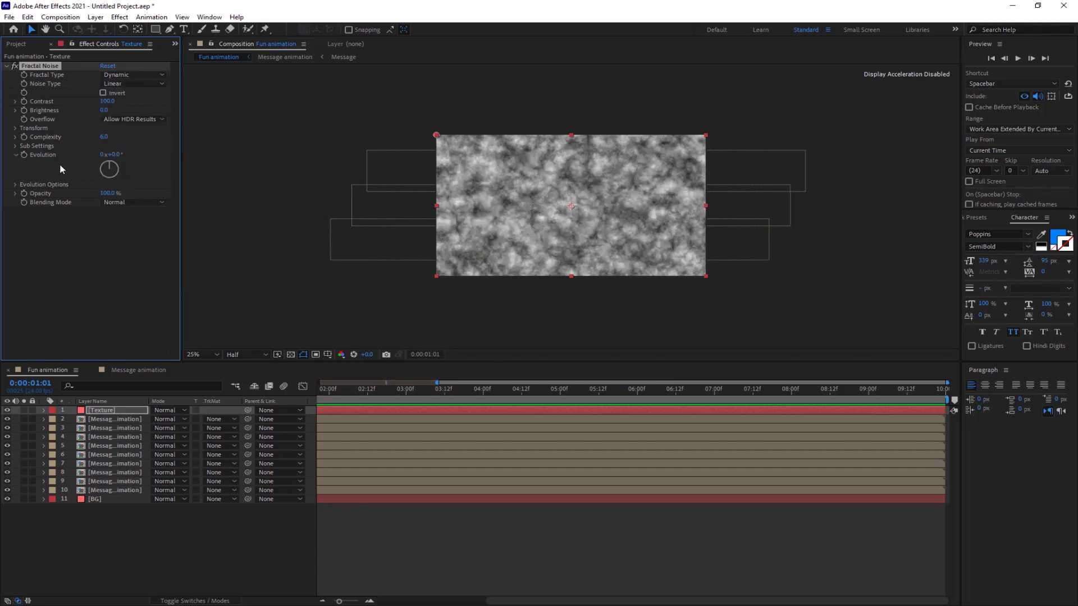
Step: Set the Fractal Noise brightness to -49 and its contrast to 32
click(104, 110)
text(-62)
key(Return)
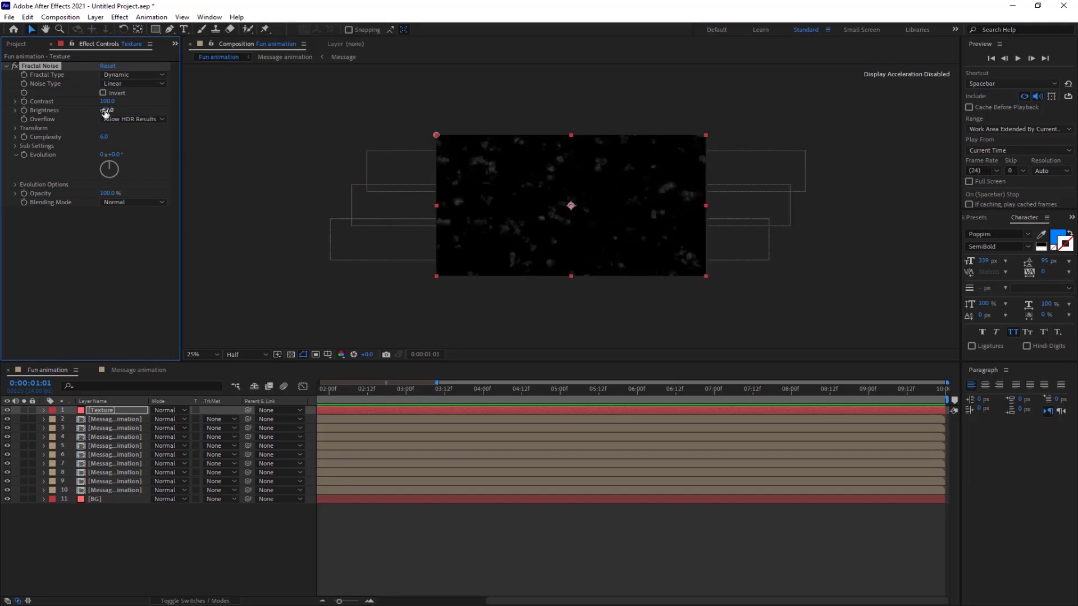
drag(112, 111, 111, 113)
click(108, 101)
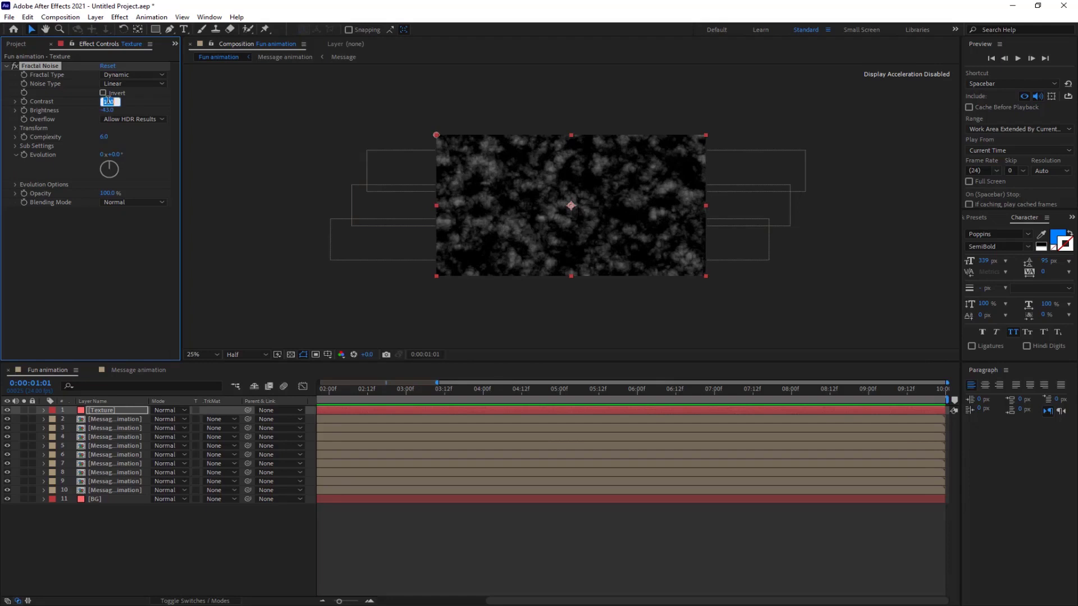
text(128)
key(Return)
drag(132, 100, 90, 101)
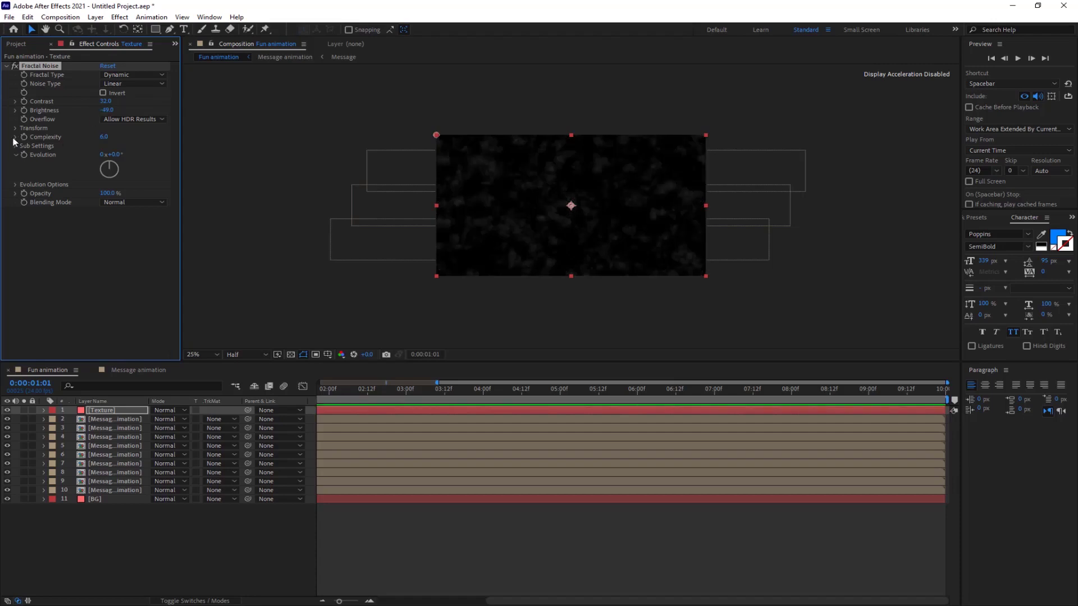
Step: Set the Fractal Noise complexity to 7.1 and the Texture layer's blending mode to Soft Light
drag(104, 137, 142, 132)
click(186, 411)
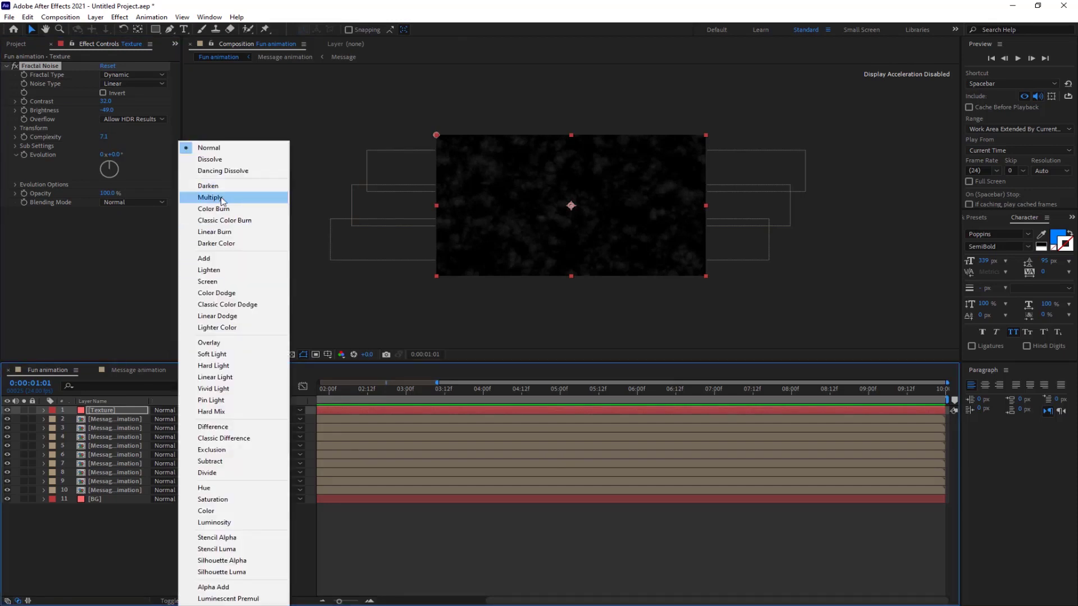
click(221, 354)
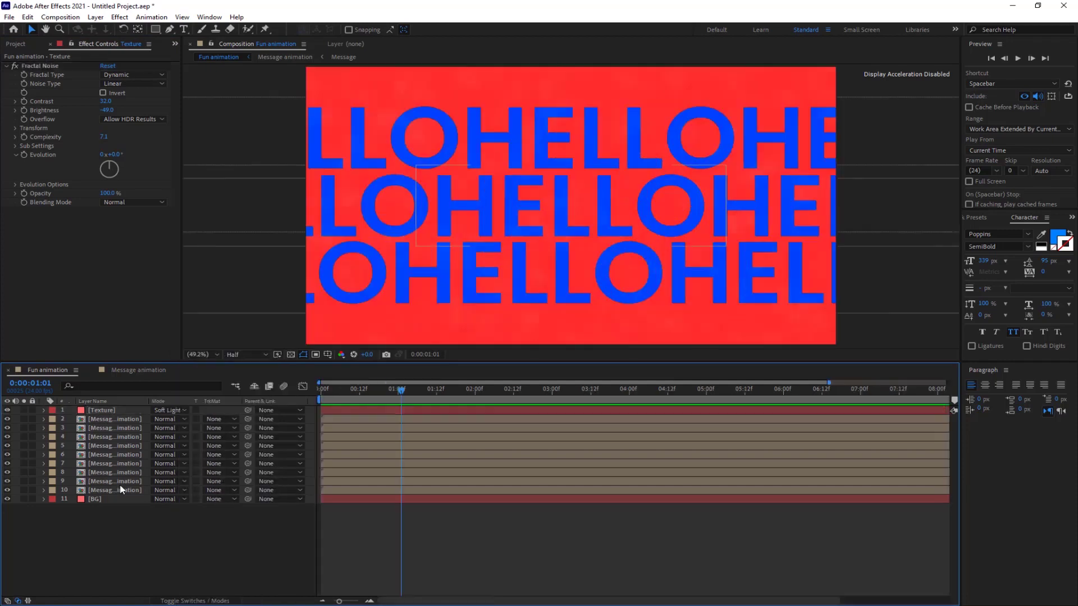
Step: Apply a Drop Shadow to the bottom row's centre HELLO layer with a distance of 11 and a softness of 19
click(121, 490)
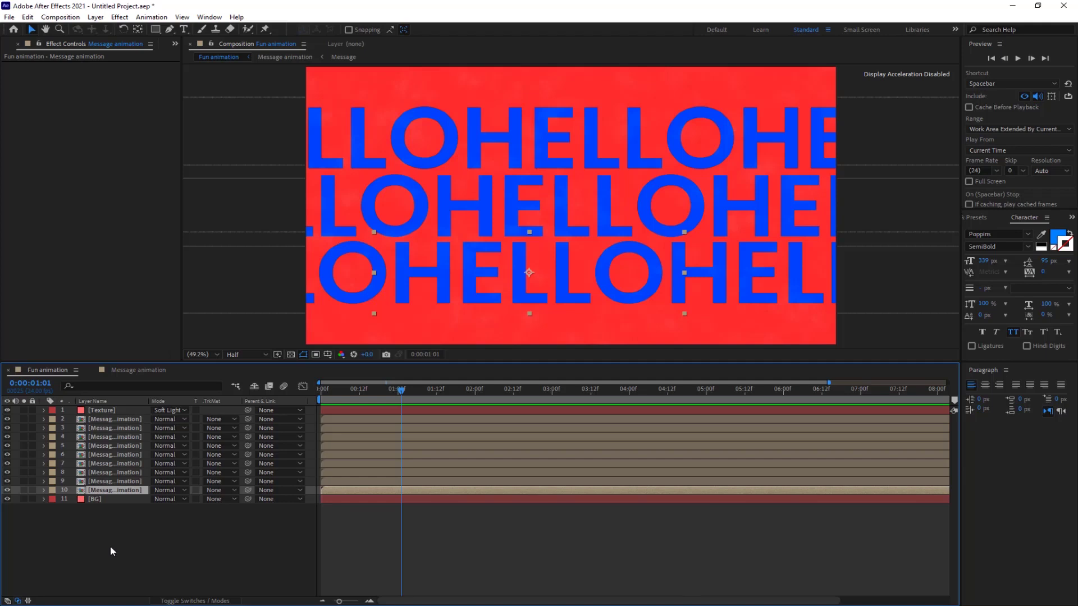
key(ctrl+space)
text(drop)
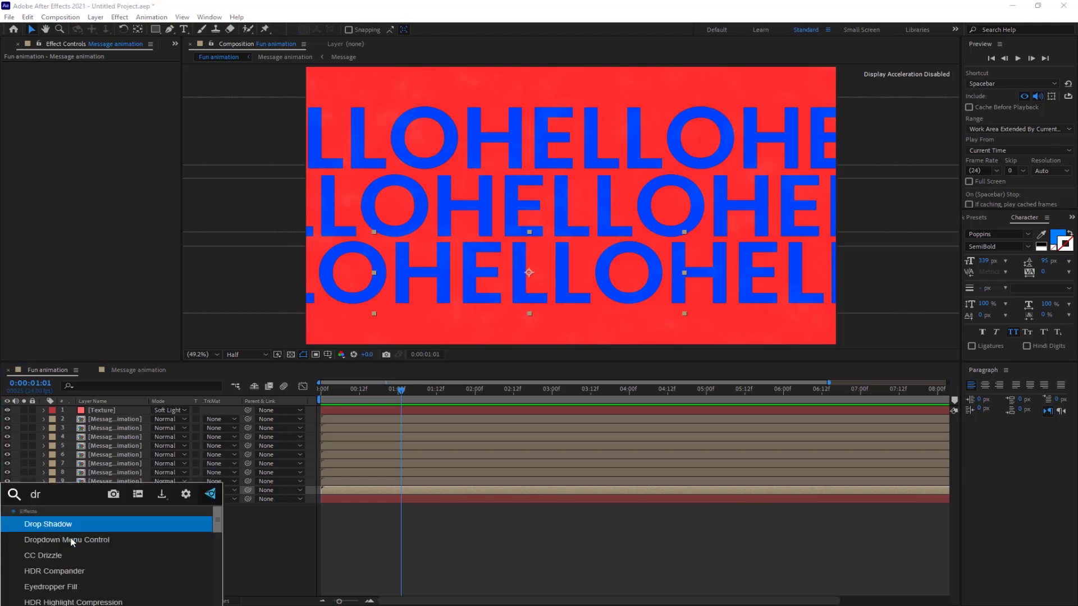
click(72, 524)
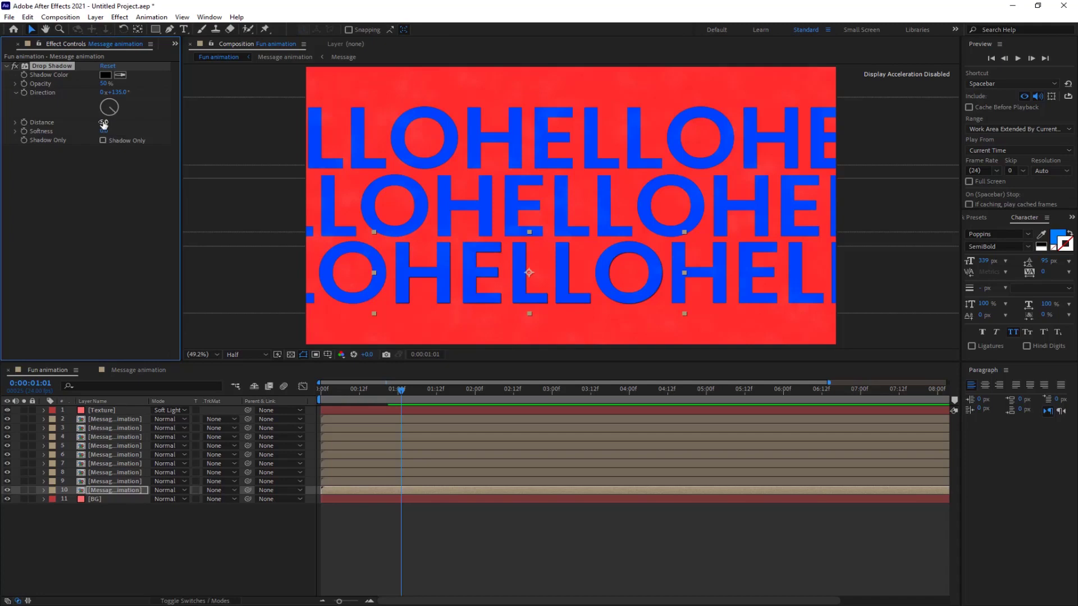
drag(103, 122, 105, 122)
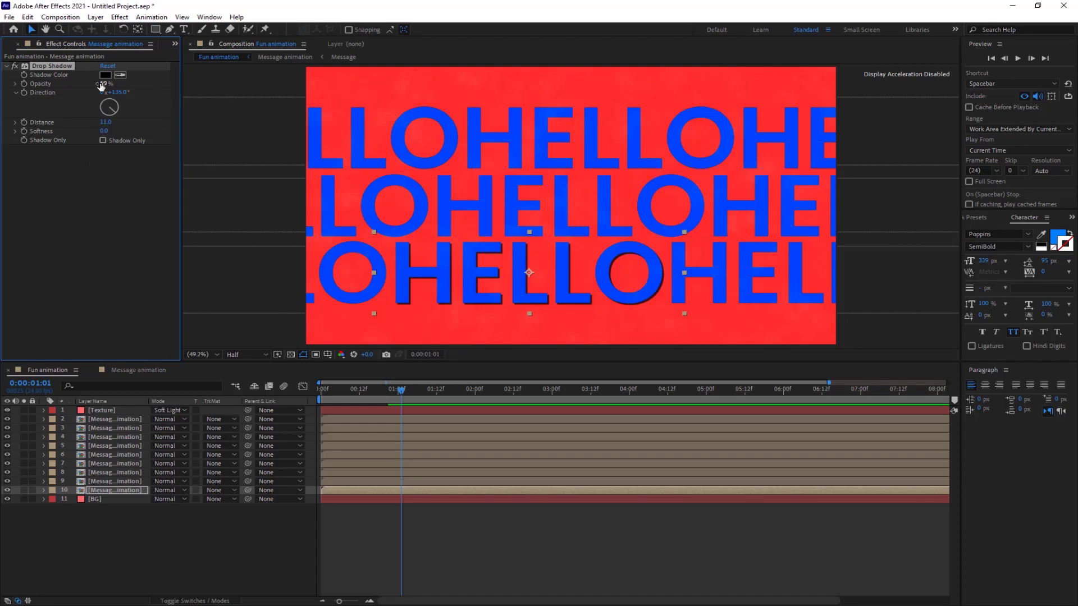
drag(107, 131, 117, 131)
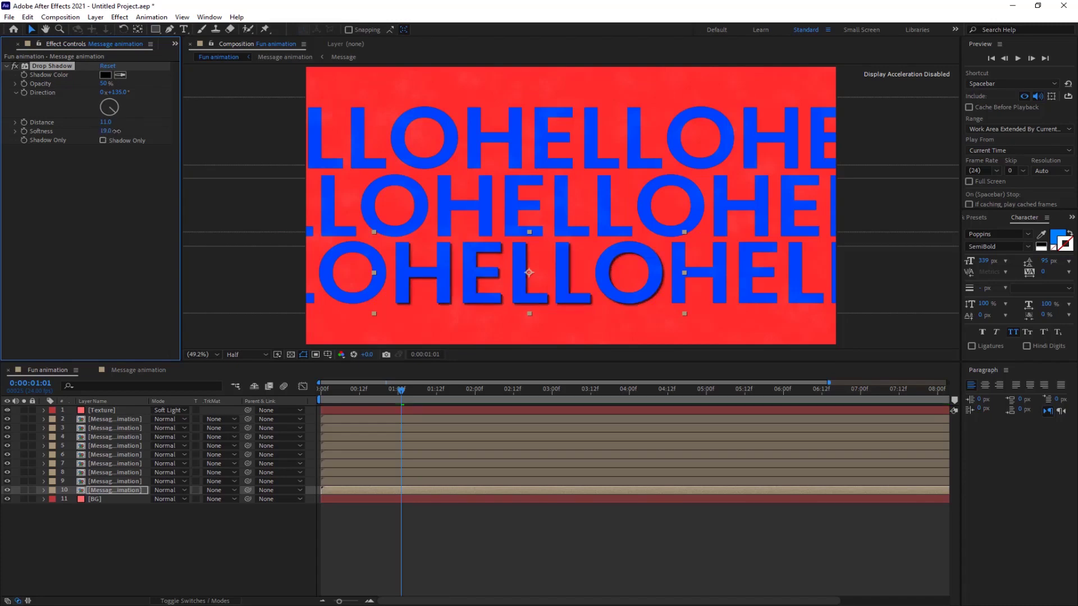
click(87, 192)
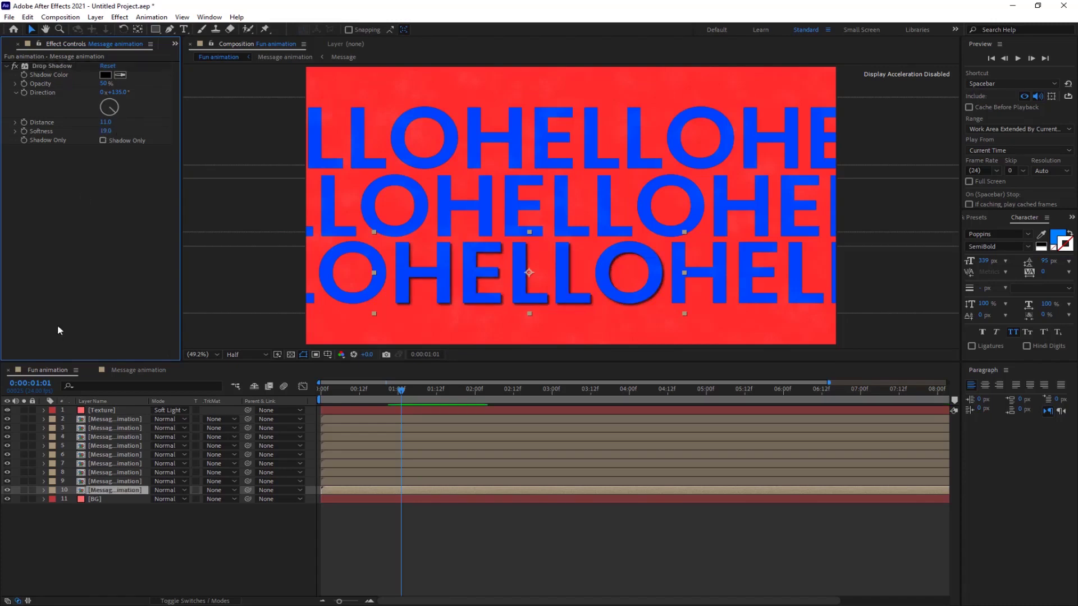
Step: Copy the Drop Shadow effect to the other eight HELLO layers and preview the animation from the start
click(50, 66)
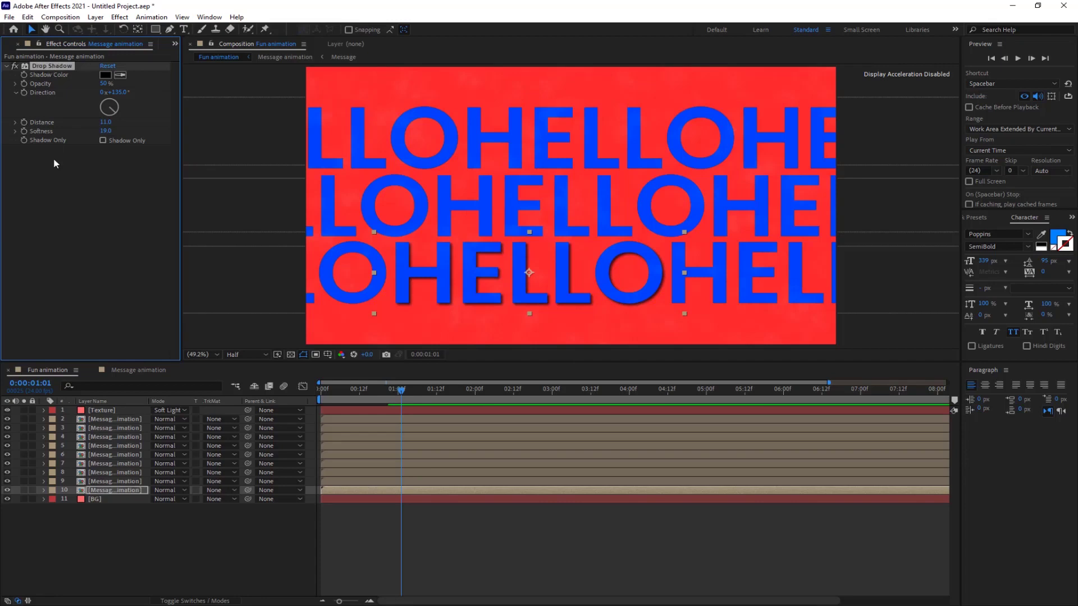
shift+click(102, 419)
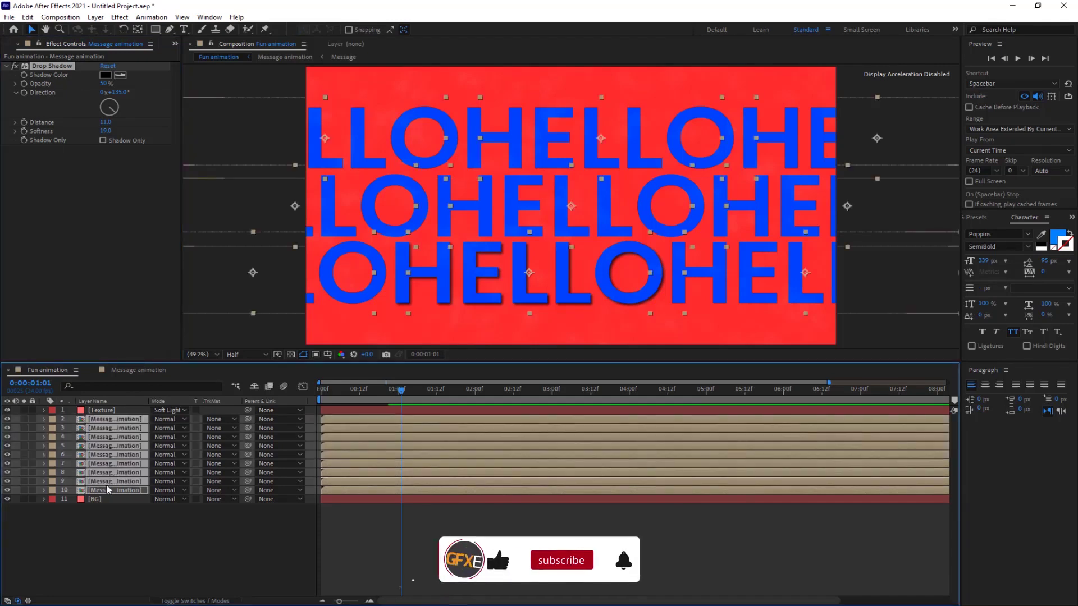
click(112, 525)
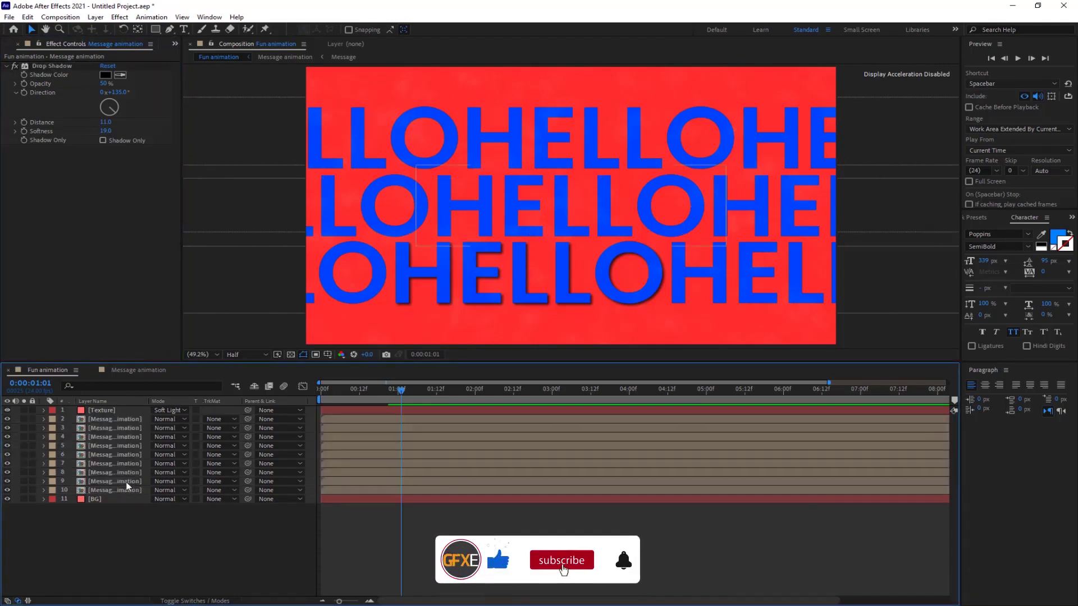
click(113, 481)
shift+click(127, 420)
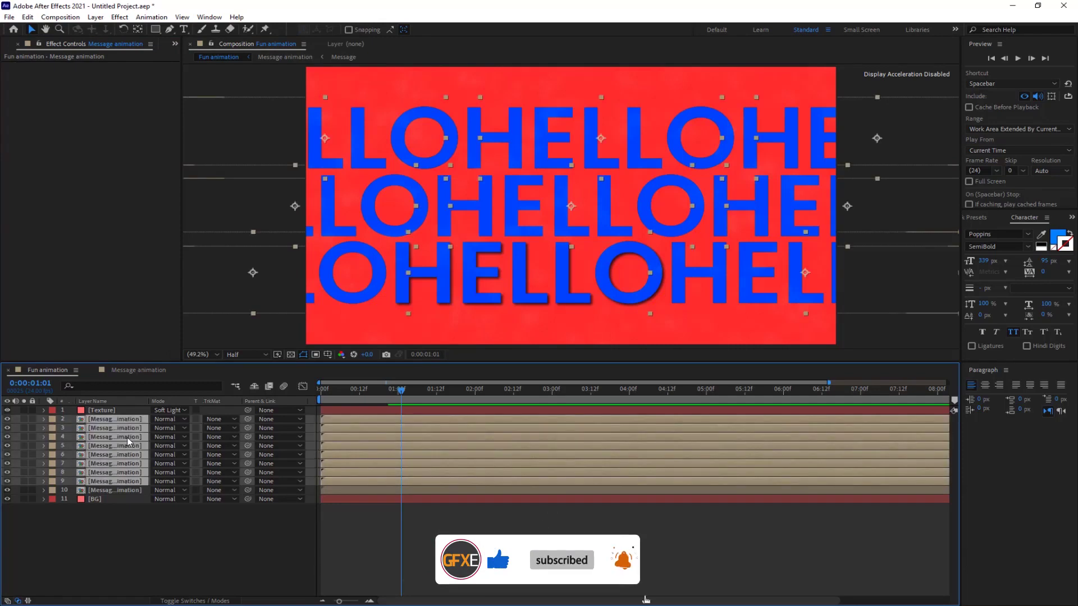
key(ctrl+v)
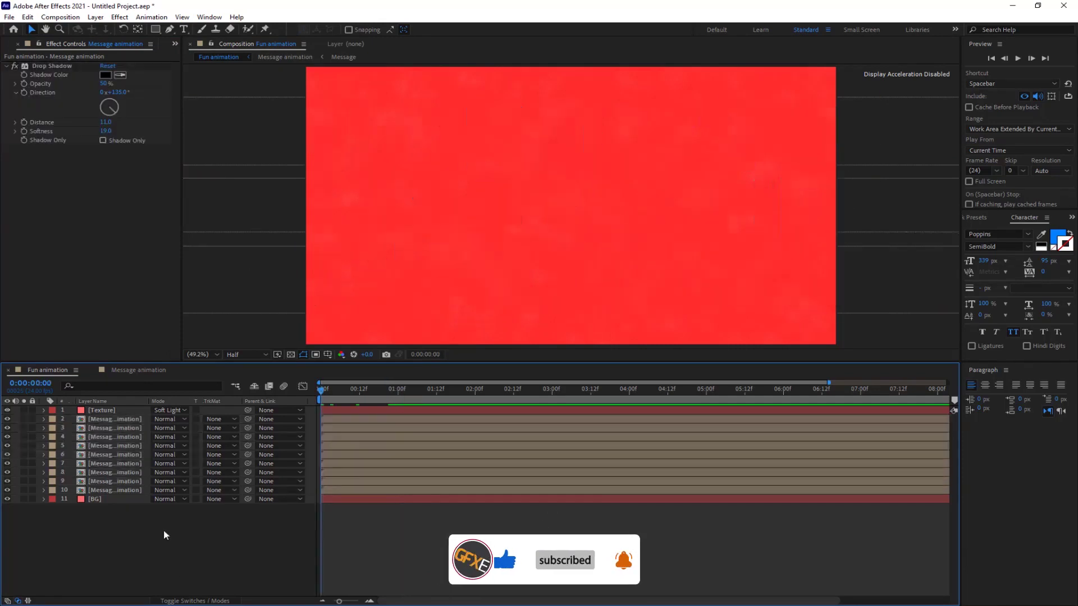
key(space)
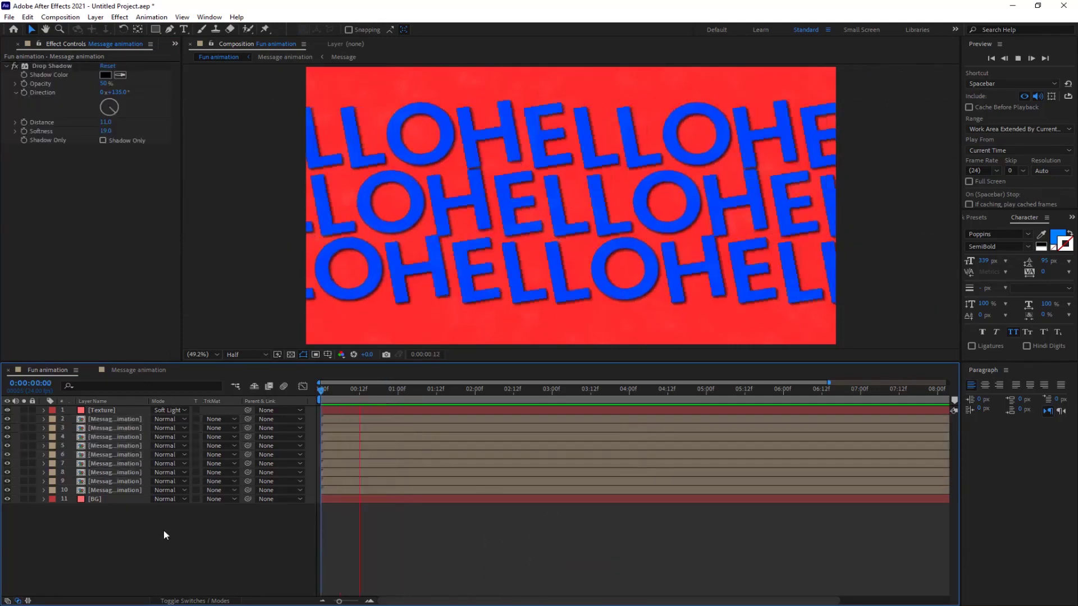
Step: Set the Texture layer's blending mode to Difference and its opacity to 4%, and return the playhead to the start
click(100, 501)
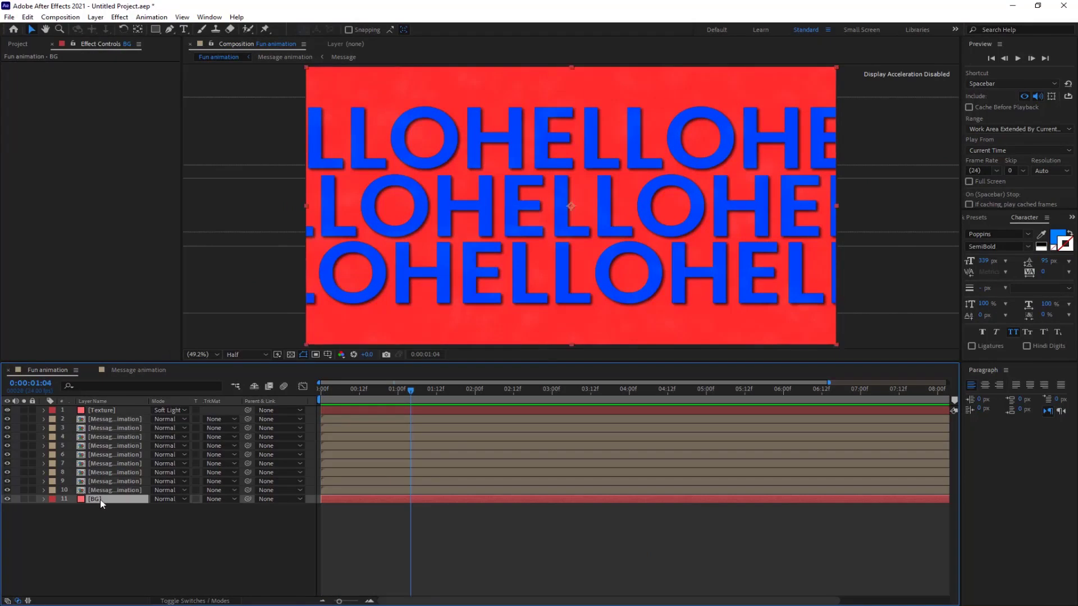
click(135, 401)
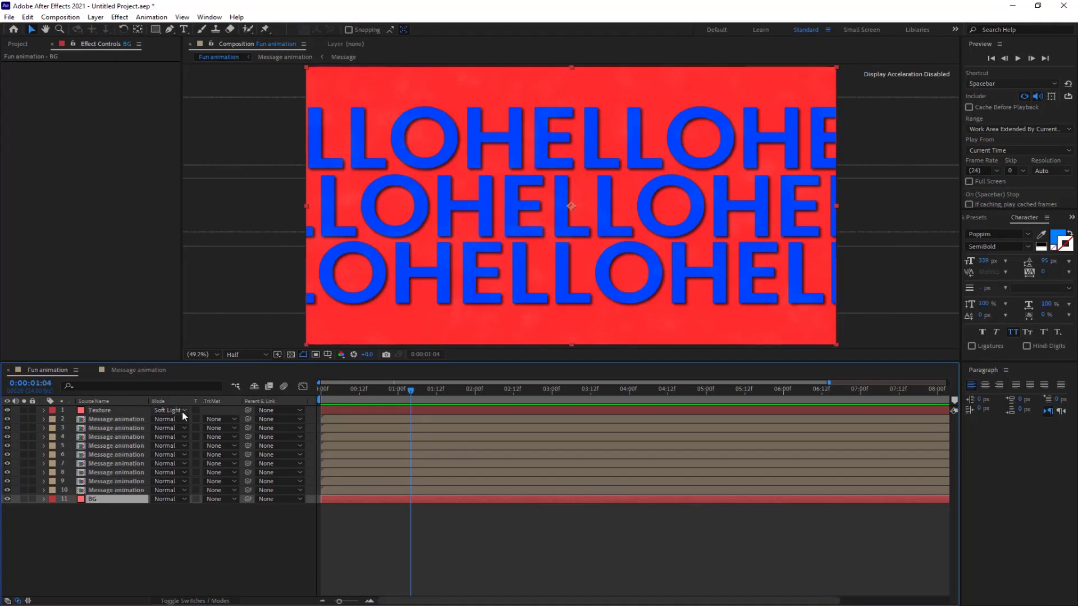
click(182, 411)
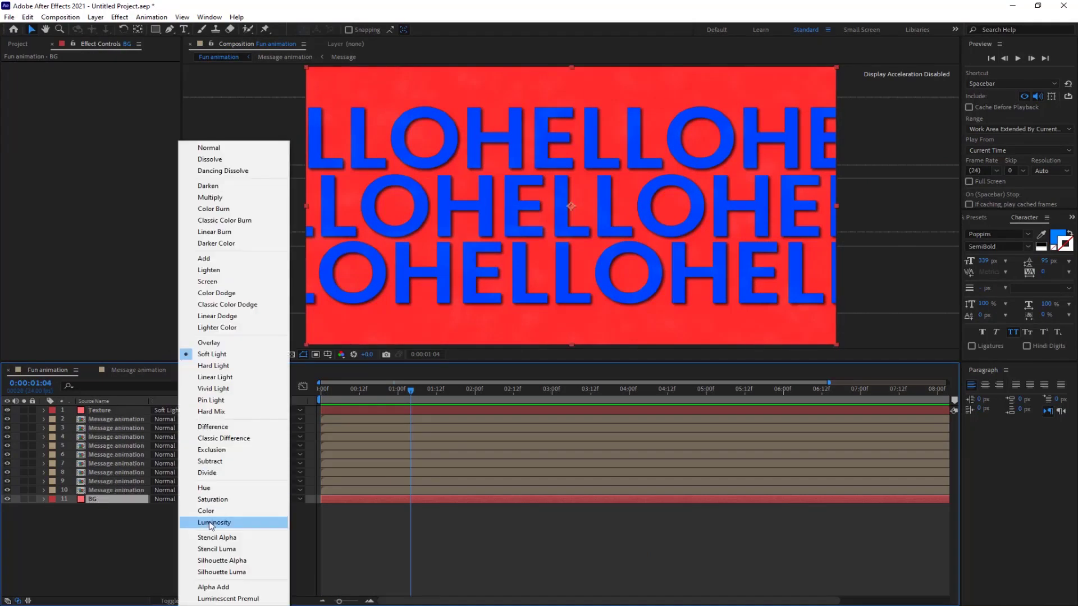
click(221, 428)
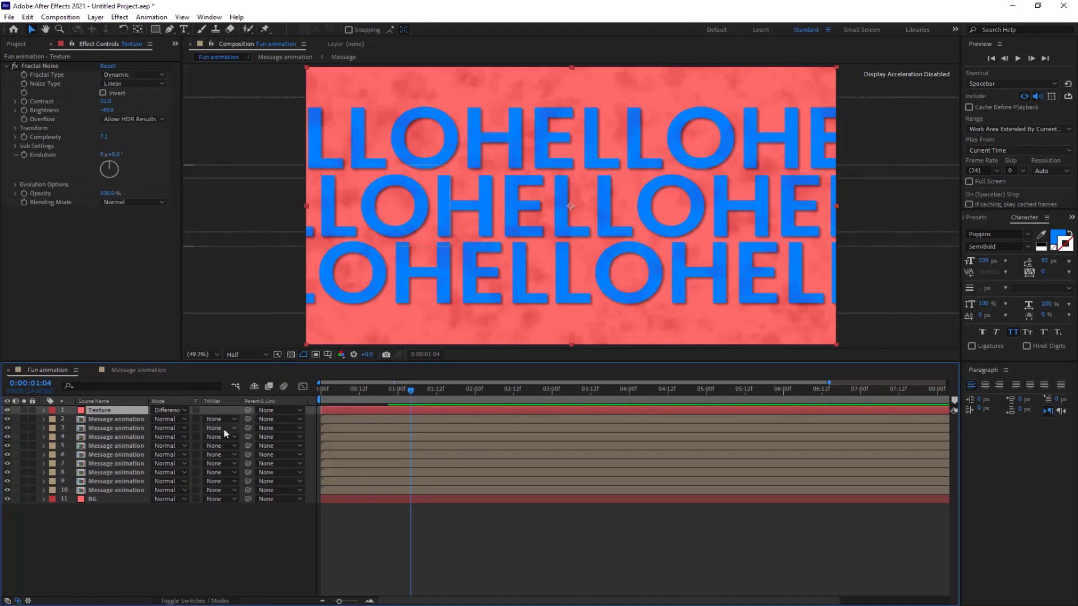
key(t)
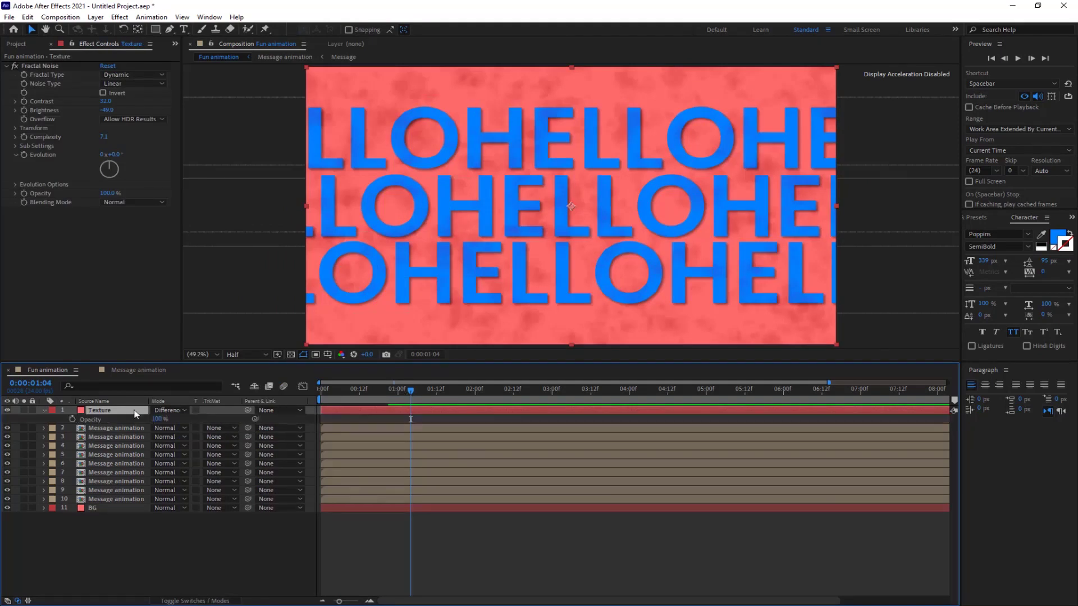
drag(162, 420, 113, 419)
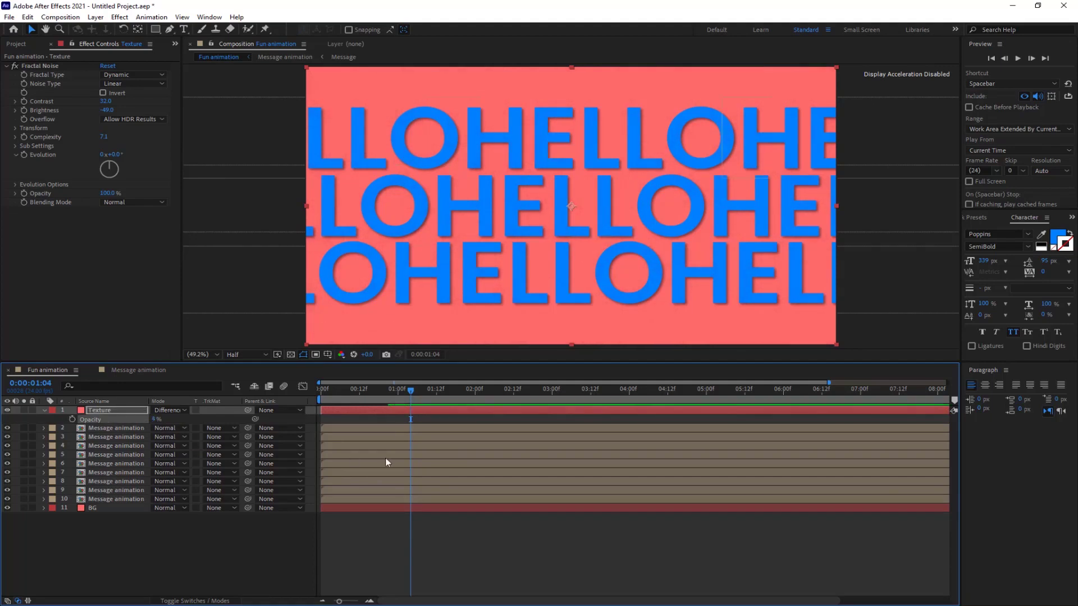
drag(409, 391, 309, 399)
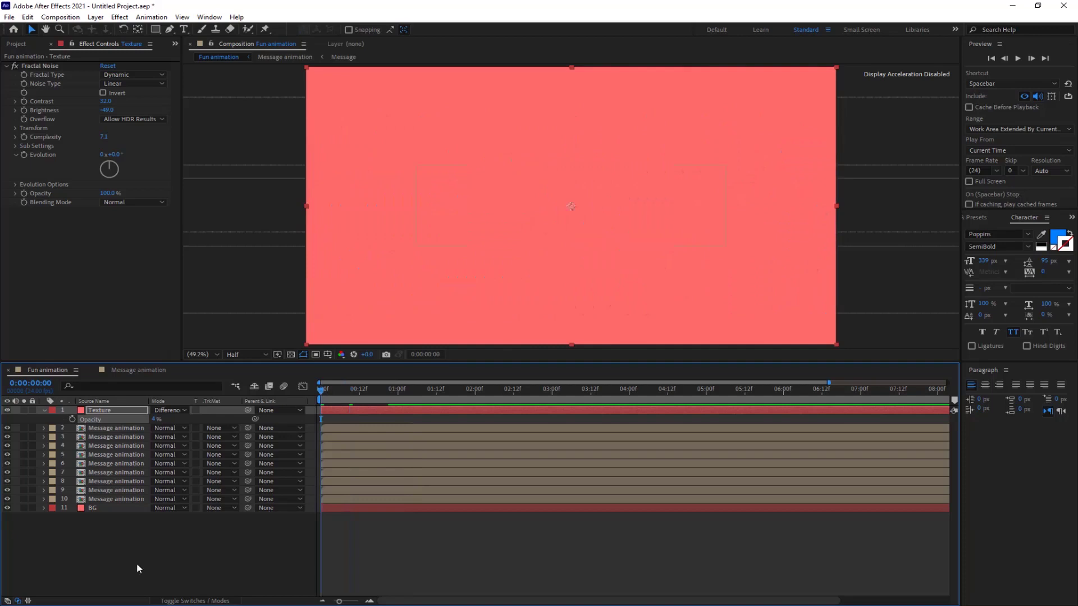
Step: Apply Hue/Saturation to the top row's first HELLO layer with a master saturation of 47 and a master lightness of -72
key(space)
click(133, 420)
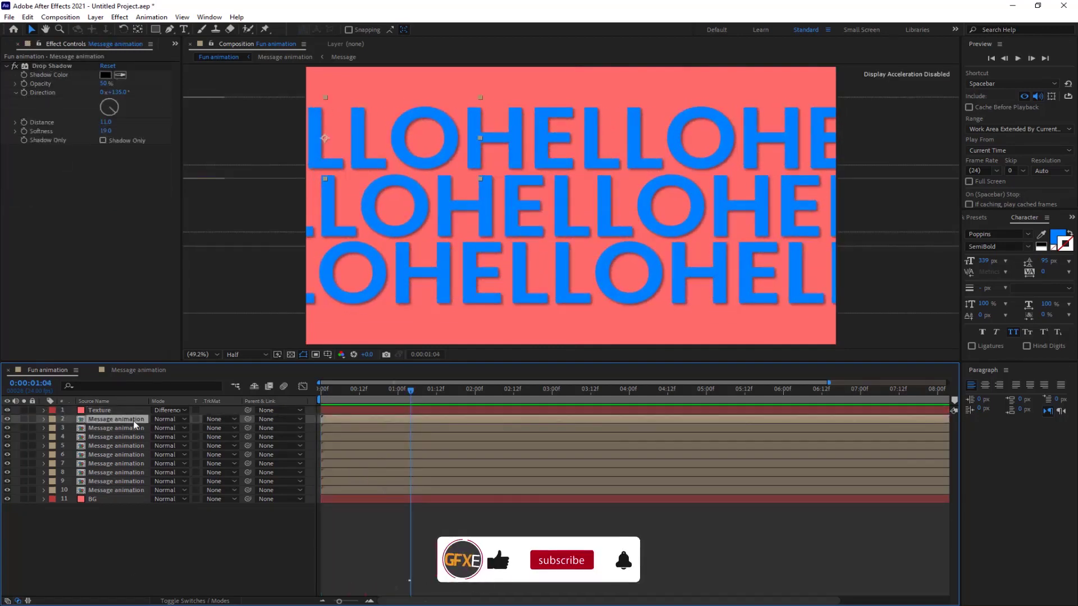
key(ctrl+space)
text(h)
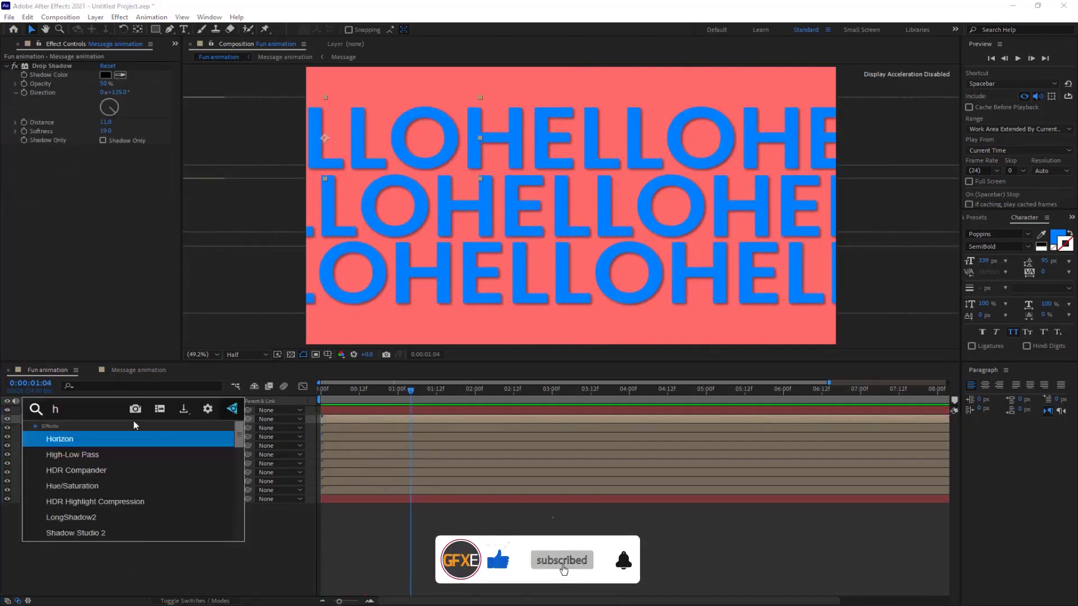
text(ue)
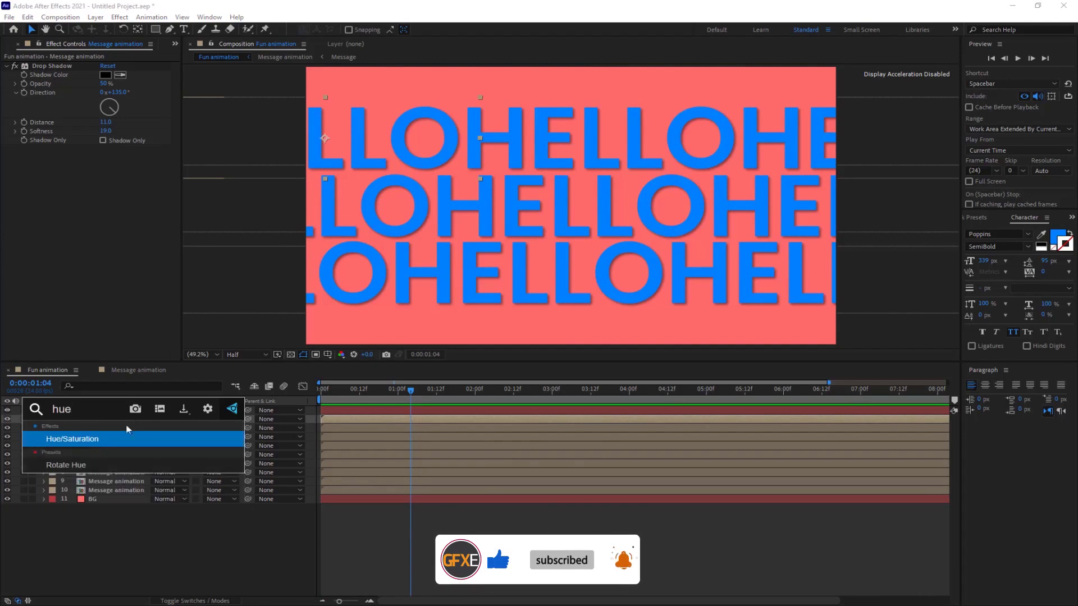
click(99, 441)
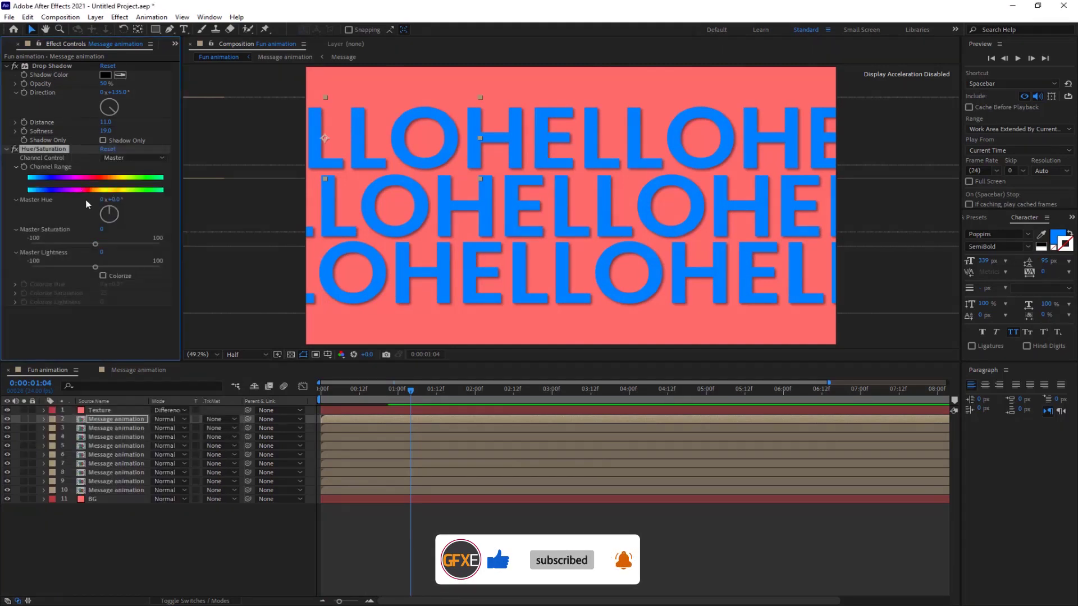
drag(98, 240, 49, 267)
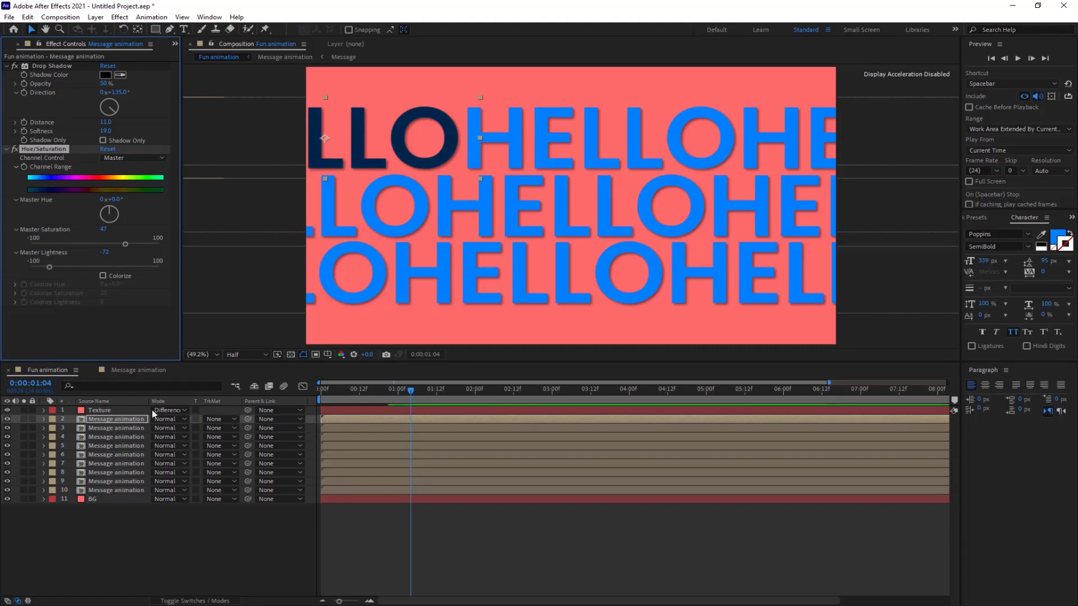
Step: Apply Hue/Saturation to the middle row's first HELLO layer and lower its master lightness to give a darker blue
click(77, 427)
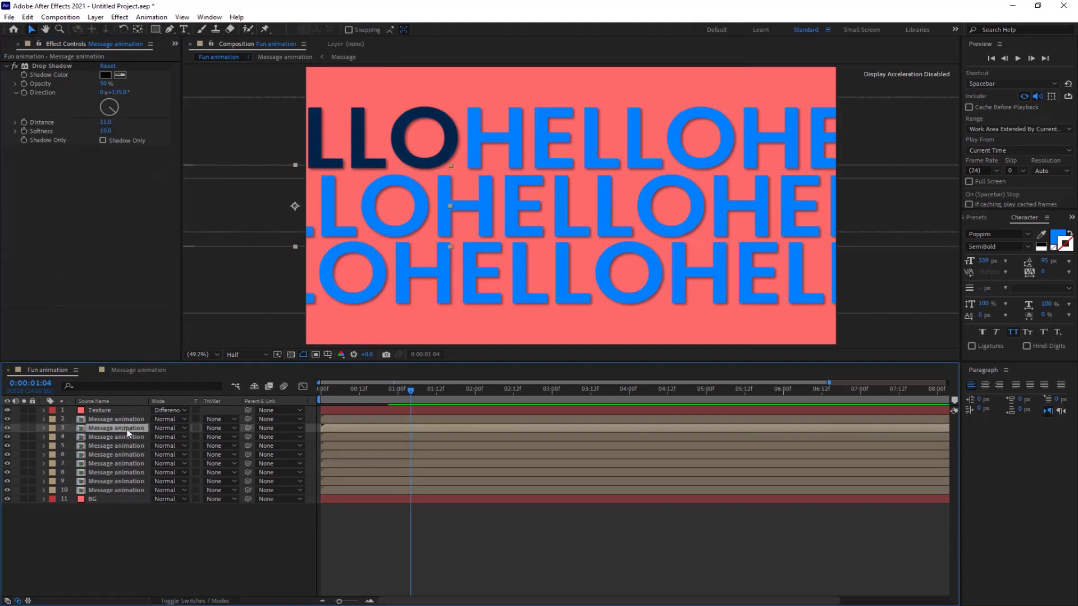
key(ctrl+space)
text(hue)
key(Return)
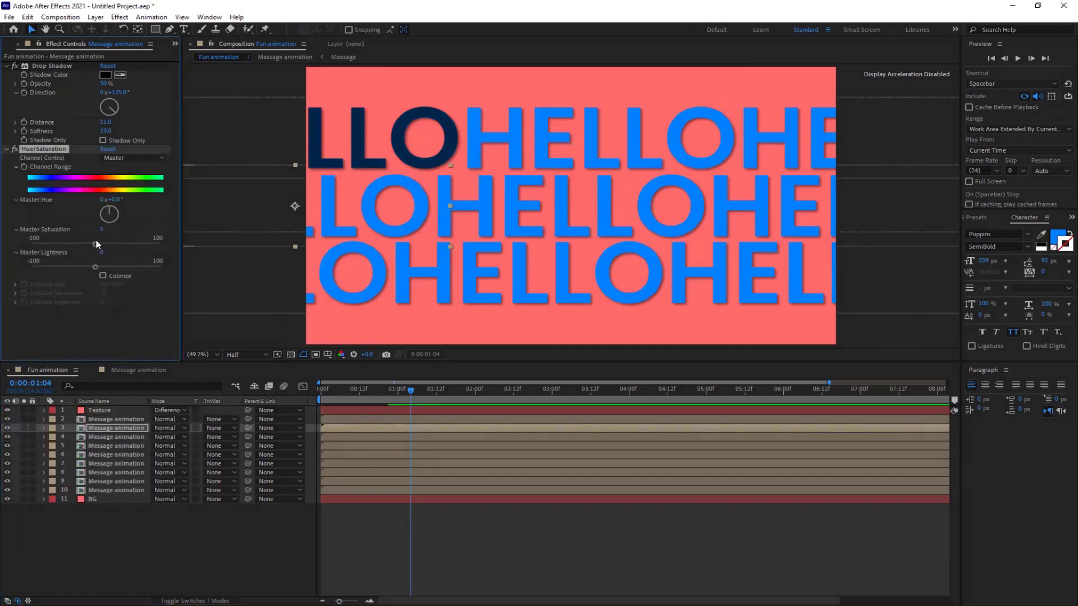
drag(95, 267, 70, 267)
Step: Apply Hue/Saturation to the middle row's last HELLO layer and darken it to navy
click(123, 490)
click(132, 471)
click(139, 456)
key(ctrl+space)
key(Return)
Step: Recolour the bottom row's last HELLO layer purple with Hue/Saturation: hue about 83°, saturation 34, lightness -40; preview the result
click(129, 464)
key(ctrl+space)
key(Return)
drag(95, 244, 108, 244)
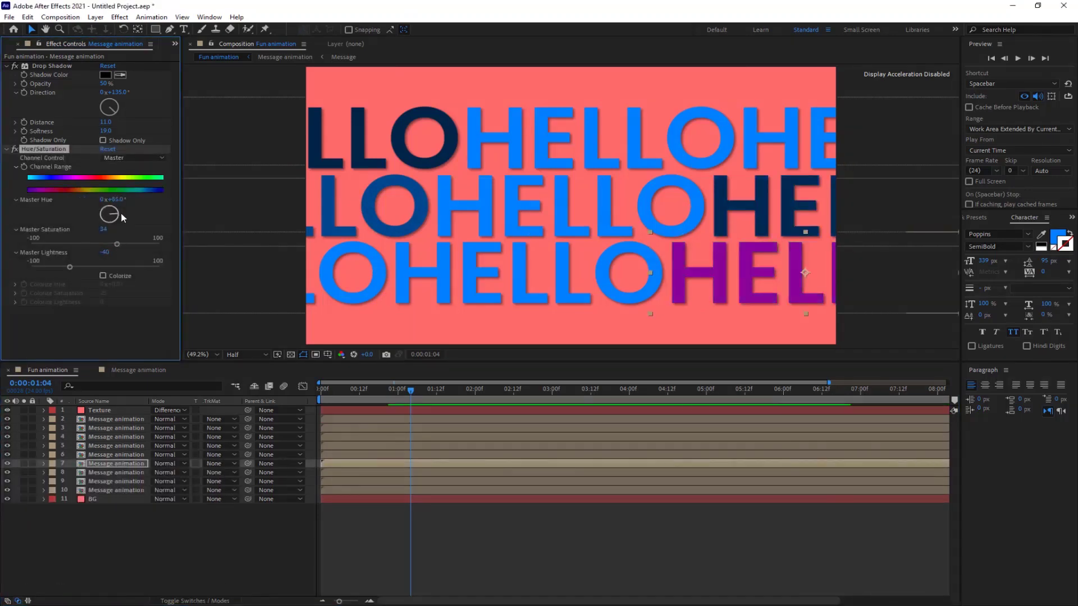
click(169, 539)
drag(411, 391, 417, 391)
key(space)
key(space)
Step: Apply Hue/Saturation to the bottom row's centre HELLO layer, shifting its hue to green with a master lightness of -44
click(136, 474)
click(135, 482)
click(133, 490)
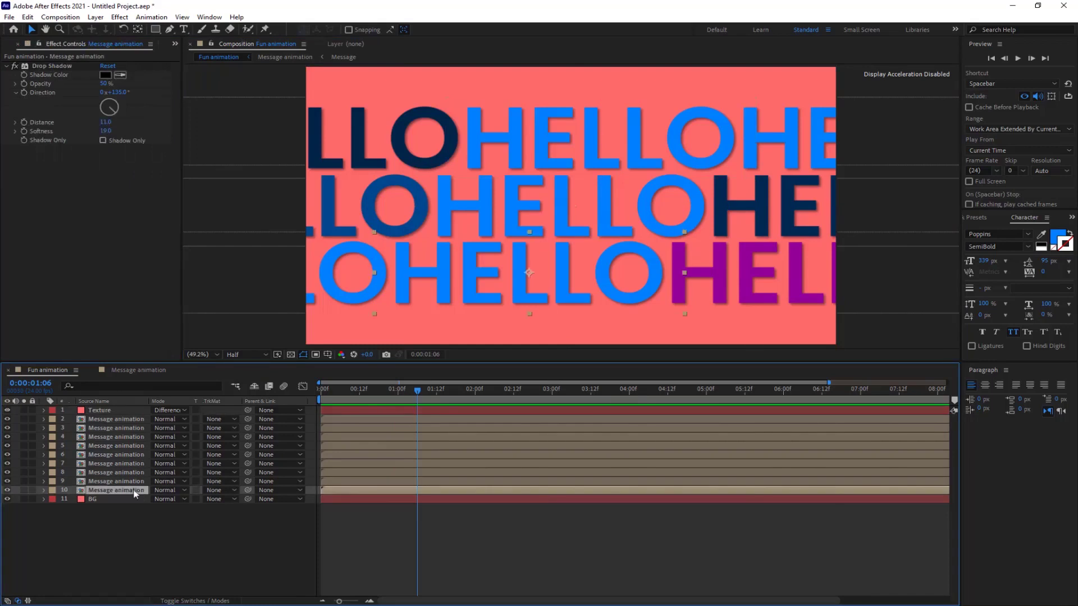
key(ctrl+space)
key(Return)
drag(108, 214, 88, 298)
click(137, 540)
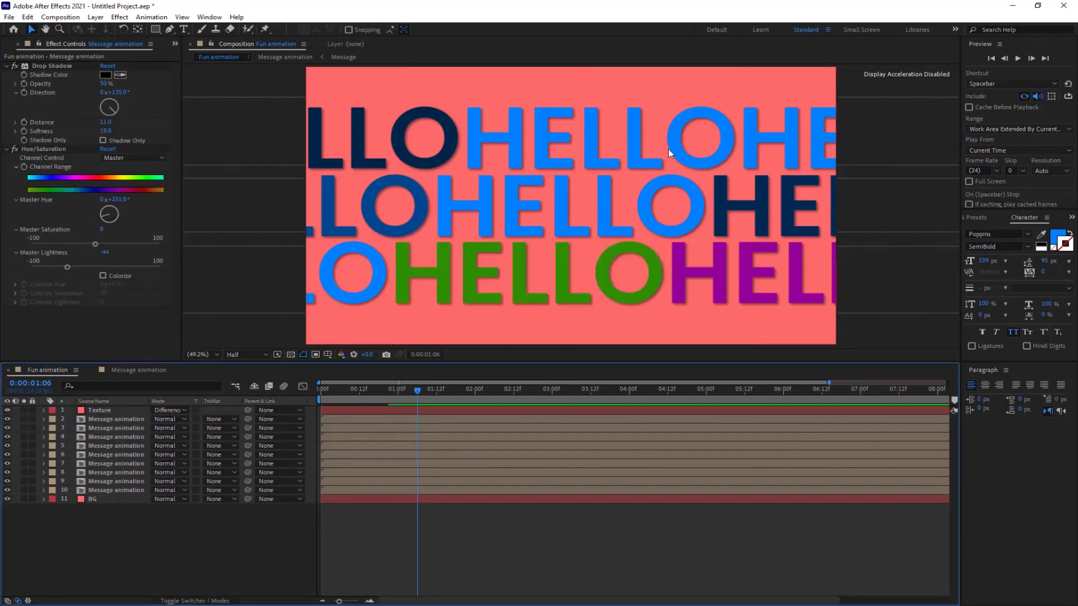
Step: Apply Hue/Saturation to the top row's centre HELLO layer, making it dark red with a hue of 146° and a lightness of -49
click(124, 441)
click(126, 455)
click(135, 420)
click(135, 429)
click(134, 438)
click(132, 446)
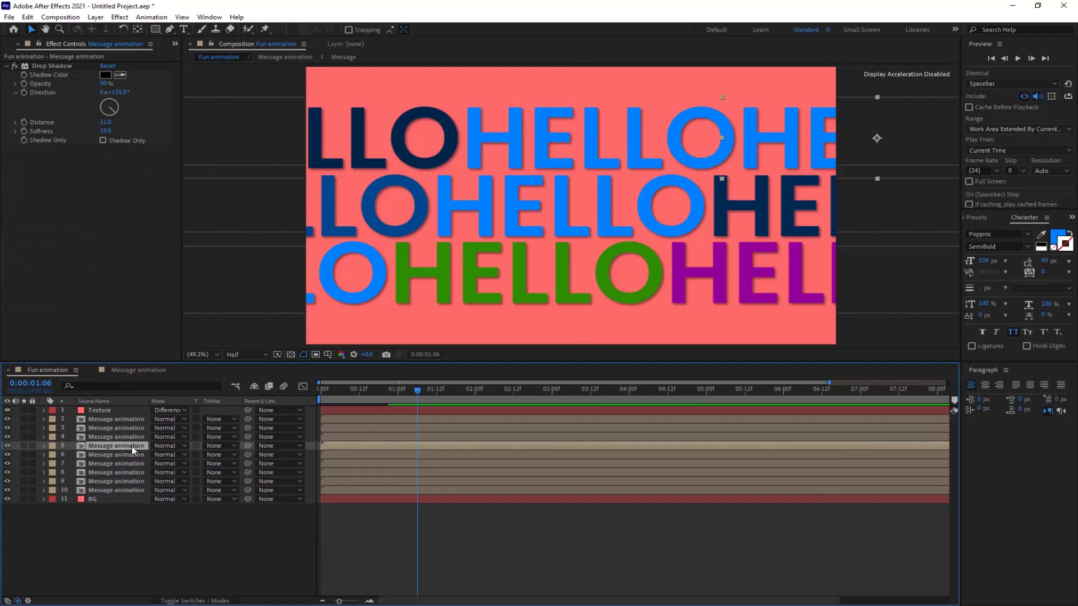
click(131, 455)
click(133, 464)
click(133, 473)
key(ctrl+space)
key(Return)
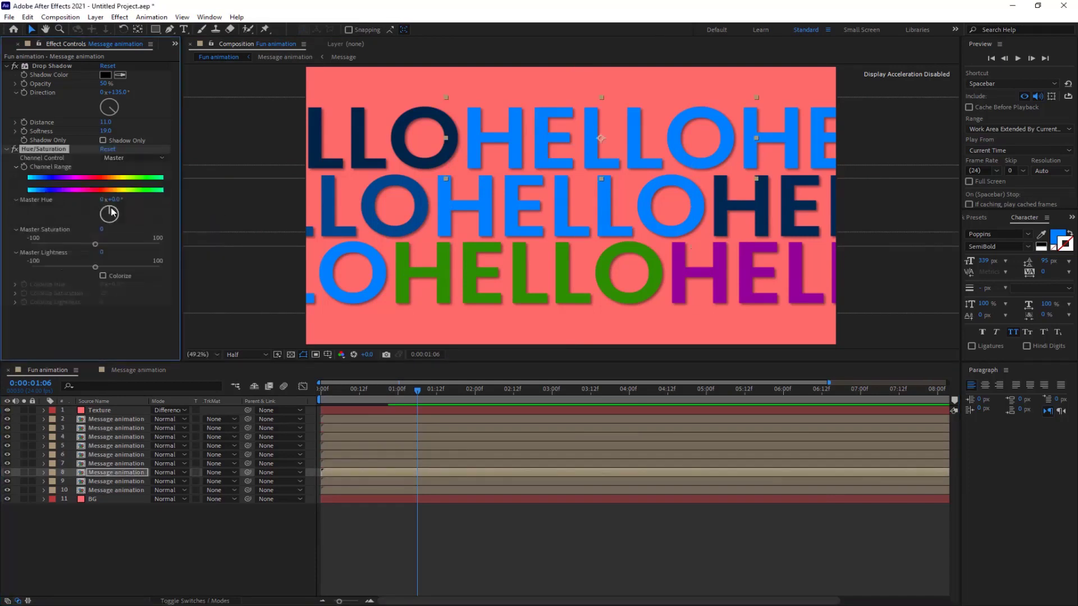
mouse_move(109, 214)
mouse_down()
mouse_move(105, 245)
mouse_move(64, 267)
mouse_move(115, 222)
mouse_up()
Step: Preview the recoloured HELLO animation from the start of the composition
drag(396, 393, 320, 393)
key(space)
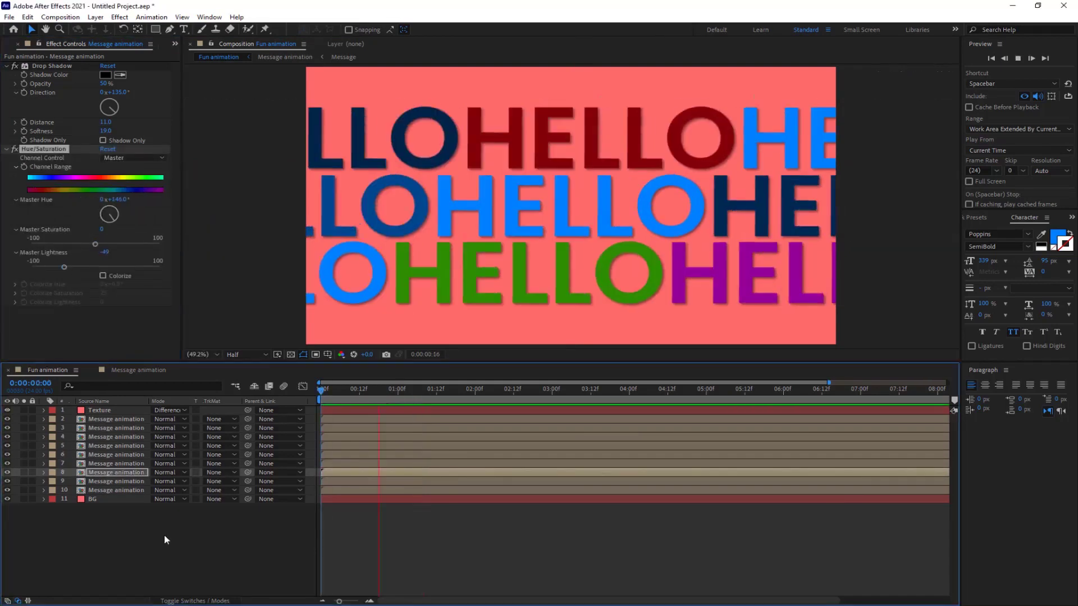
key(space)
key(space)
key(space)
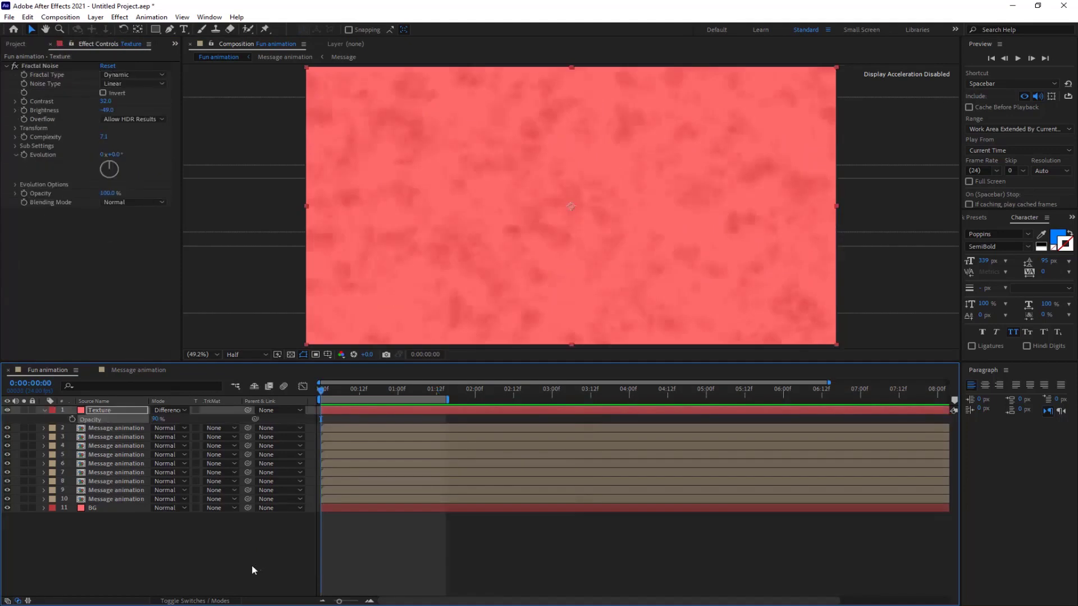
key(space)
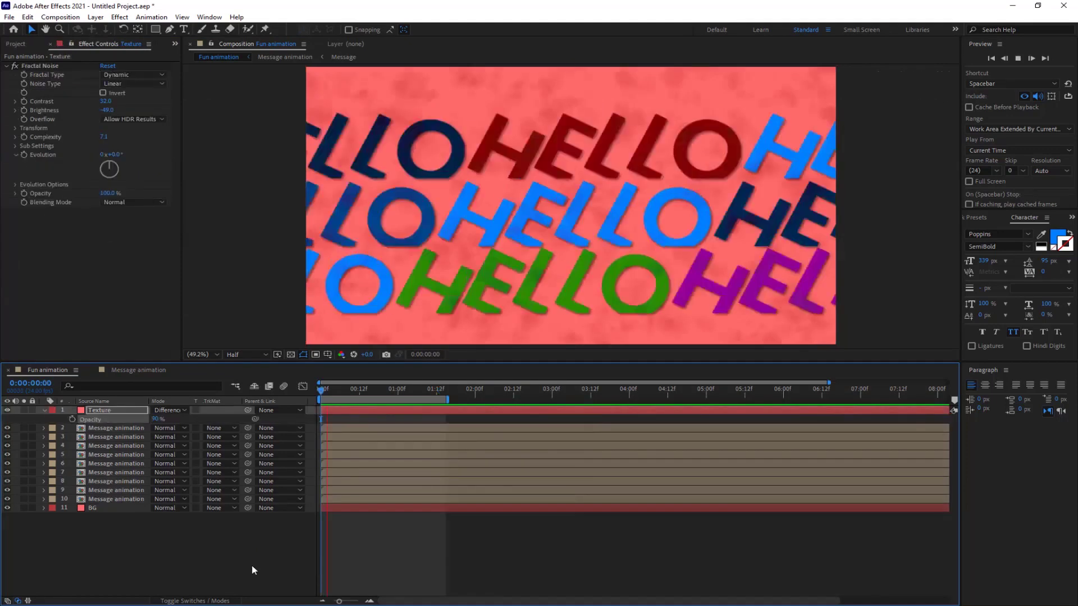